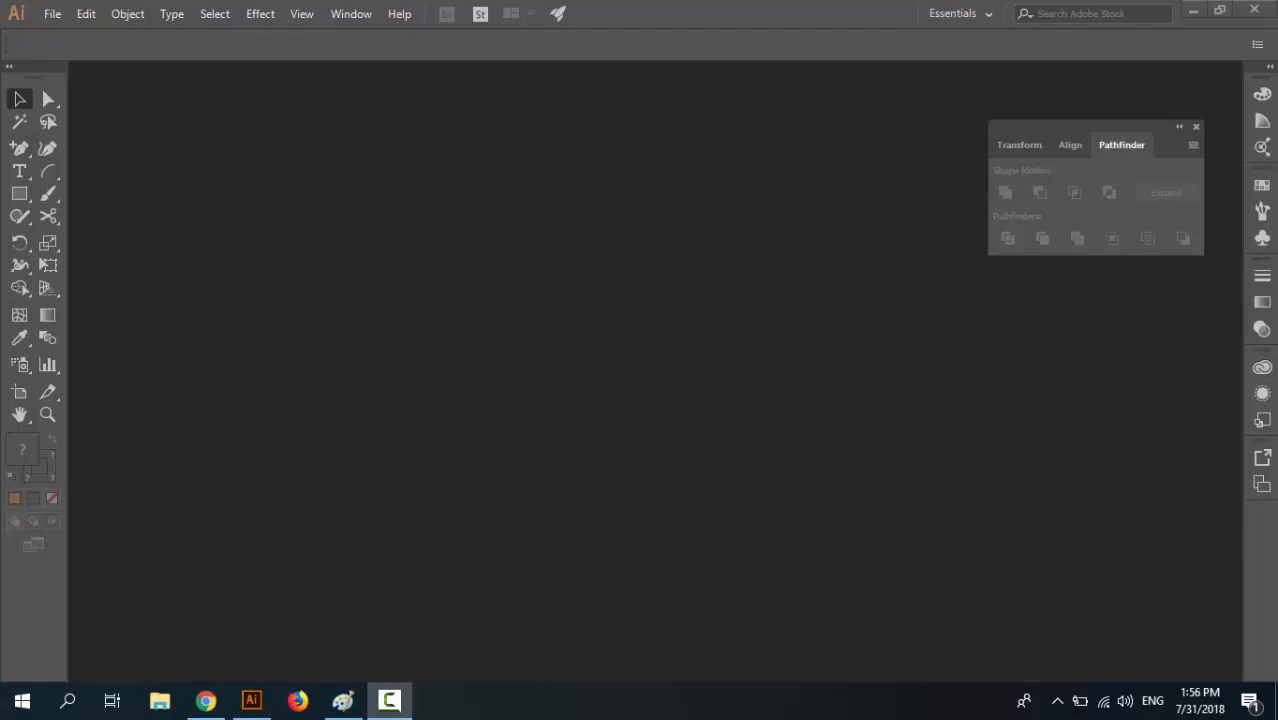
# Create a new 800 x 600 px document with one landscape artboard in RGB Color mode
pyautogui.click(54, 16)
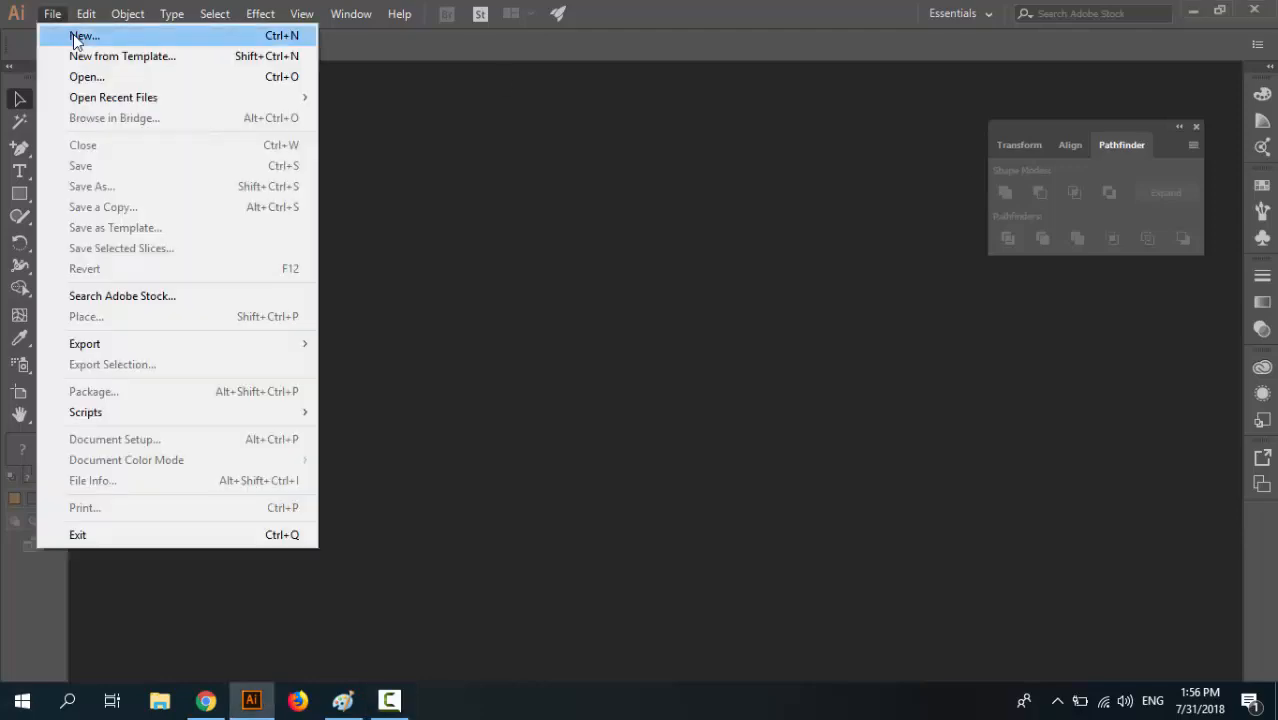
pyautogui.click(74, 37)
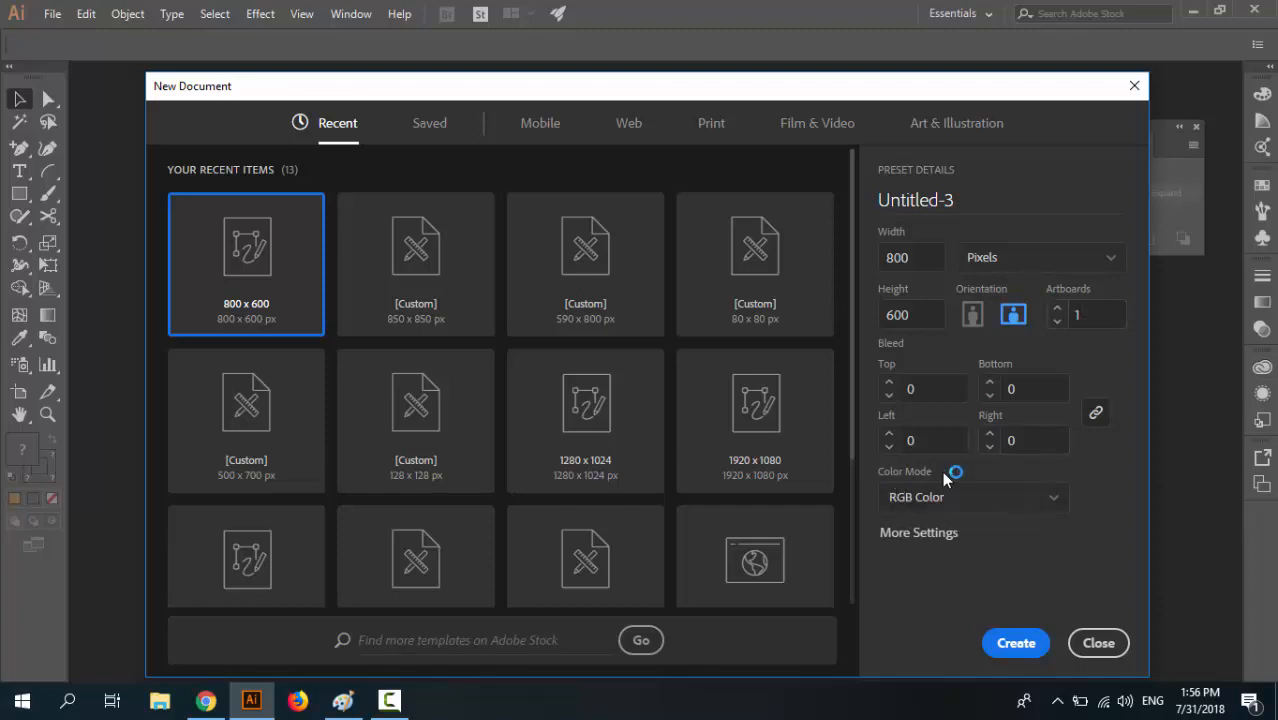
pyautogui.click(1000, 645)
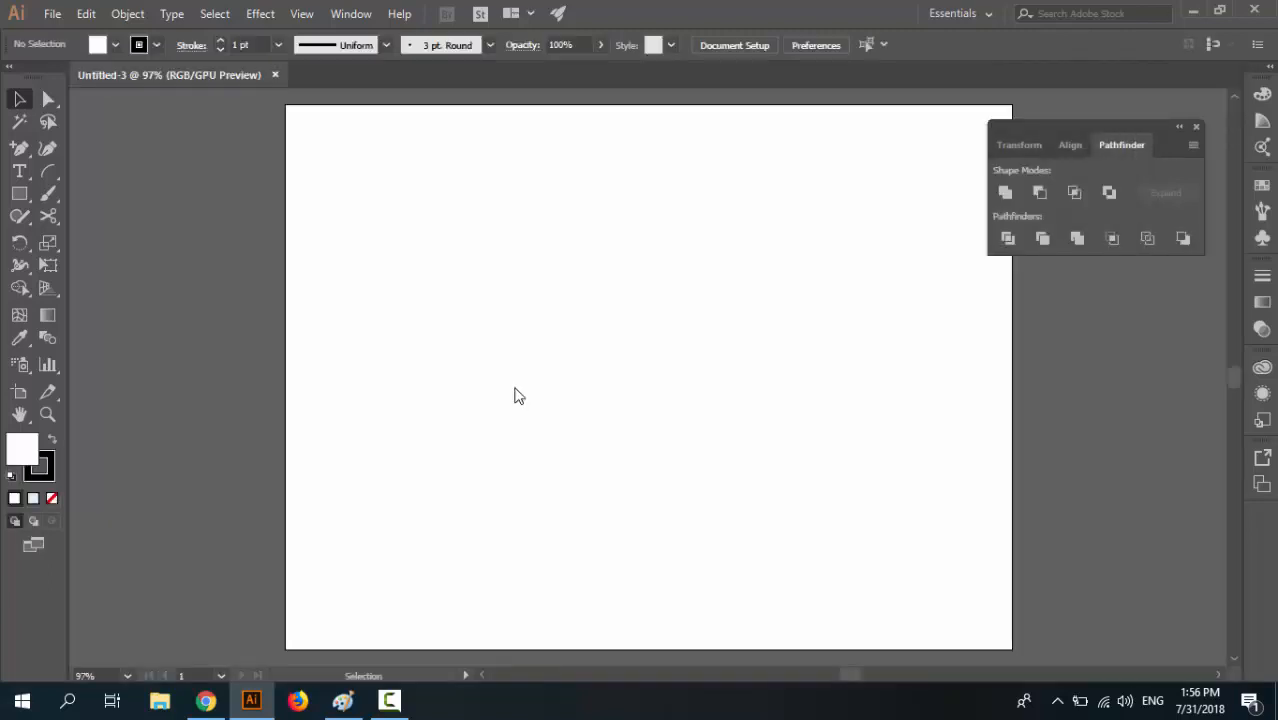
# Draw a small horizontal rectangle with white fill and black outline on the artboard, and set its stroke to 2 pt
pyautogui.hotkey('ctrl', '-')
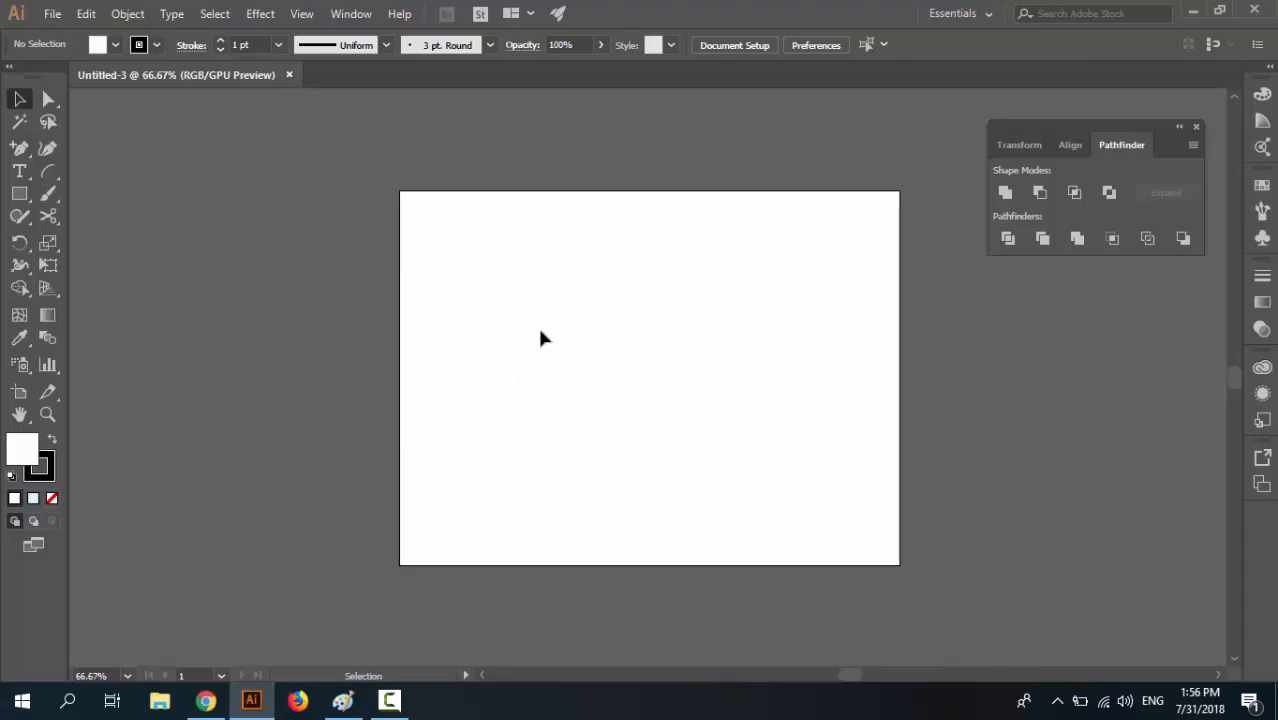
pyautogui.click(19, 193)
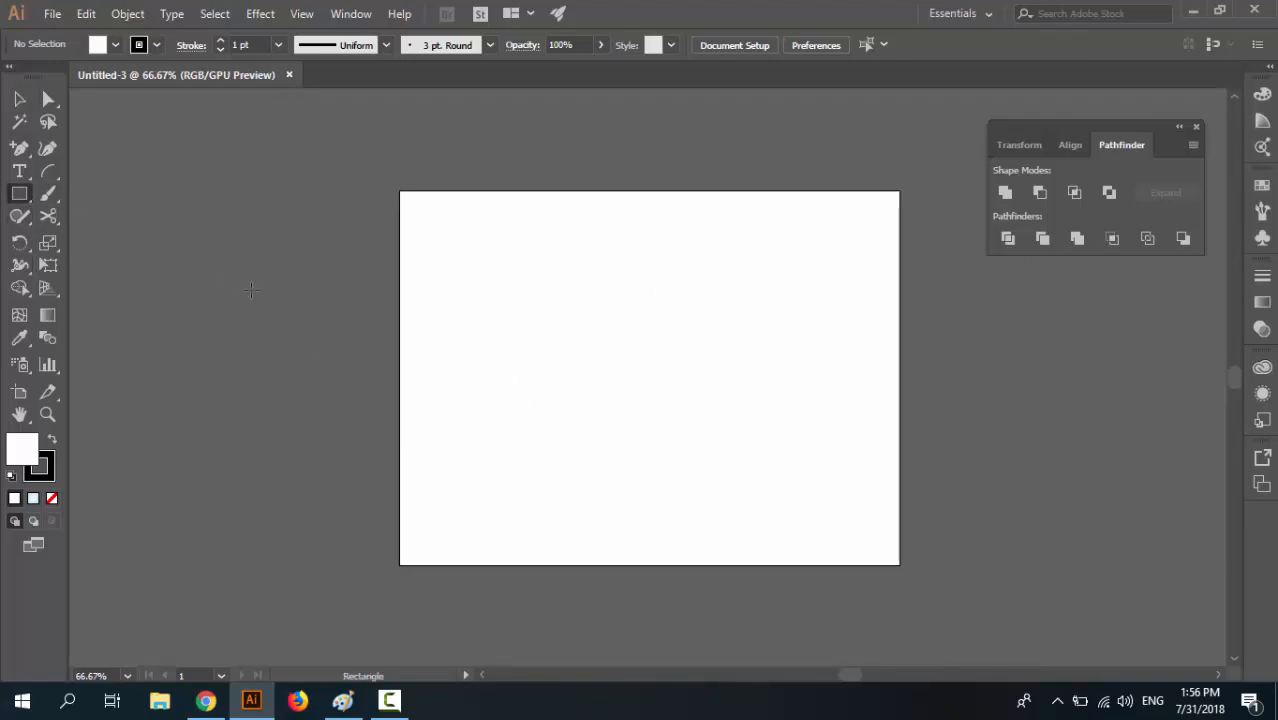
pyautogui.hotkey('ctrl', '+')
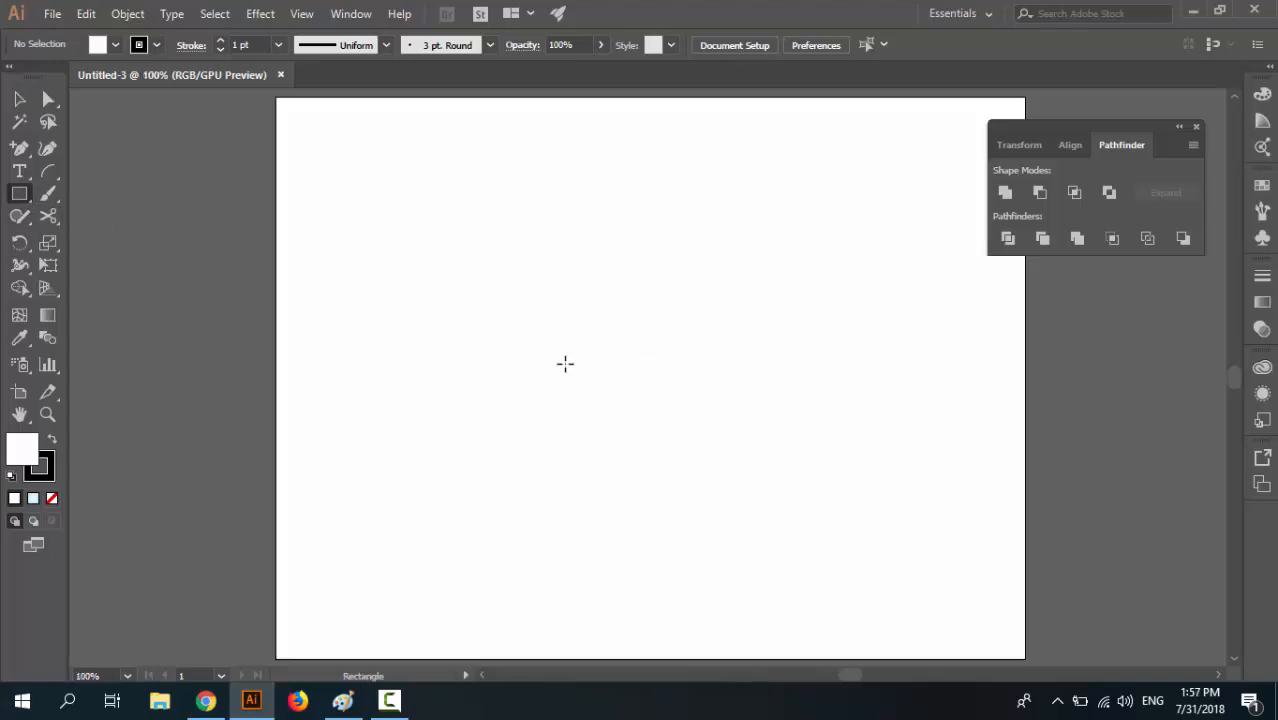
pyautogui.moveTo(442, 341); pyautogui.dragTo(522, 372)
pyautogui.hotkey('ctrl', '+')
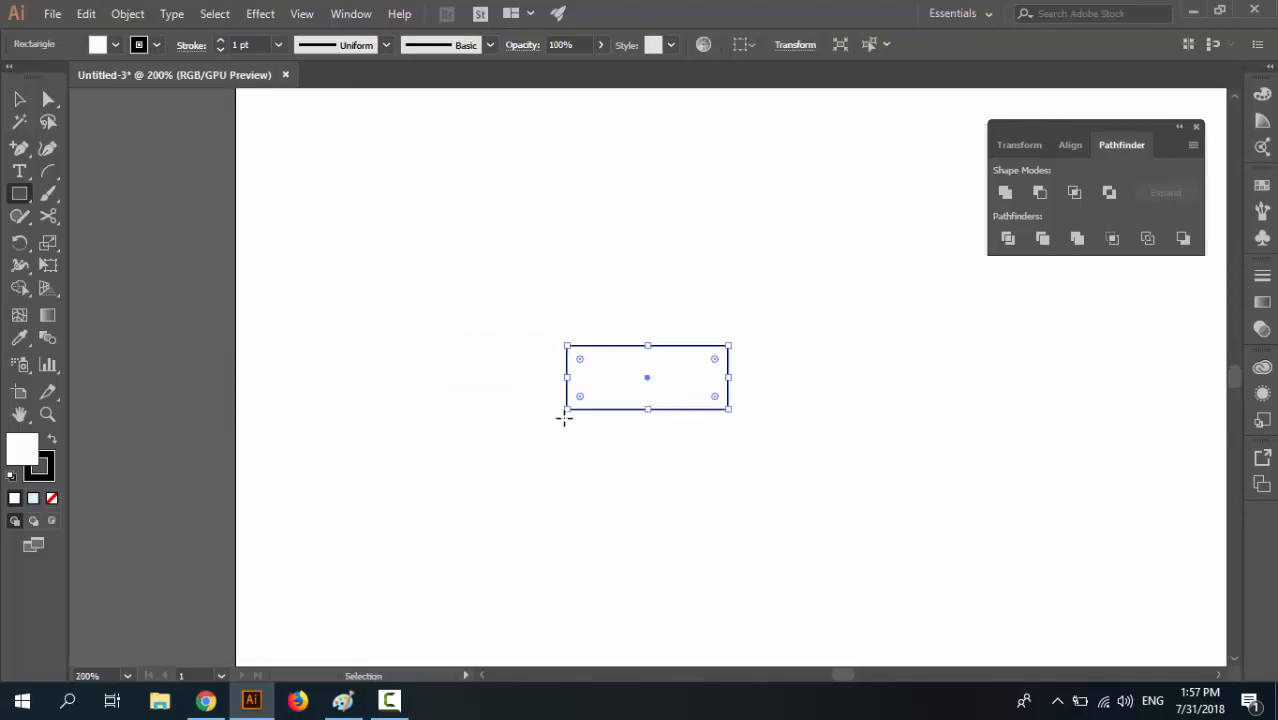
pyautogui.click(220, 40)
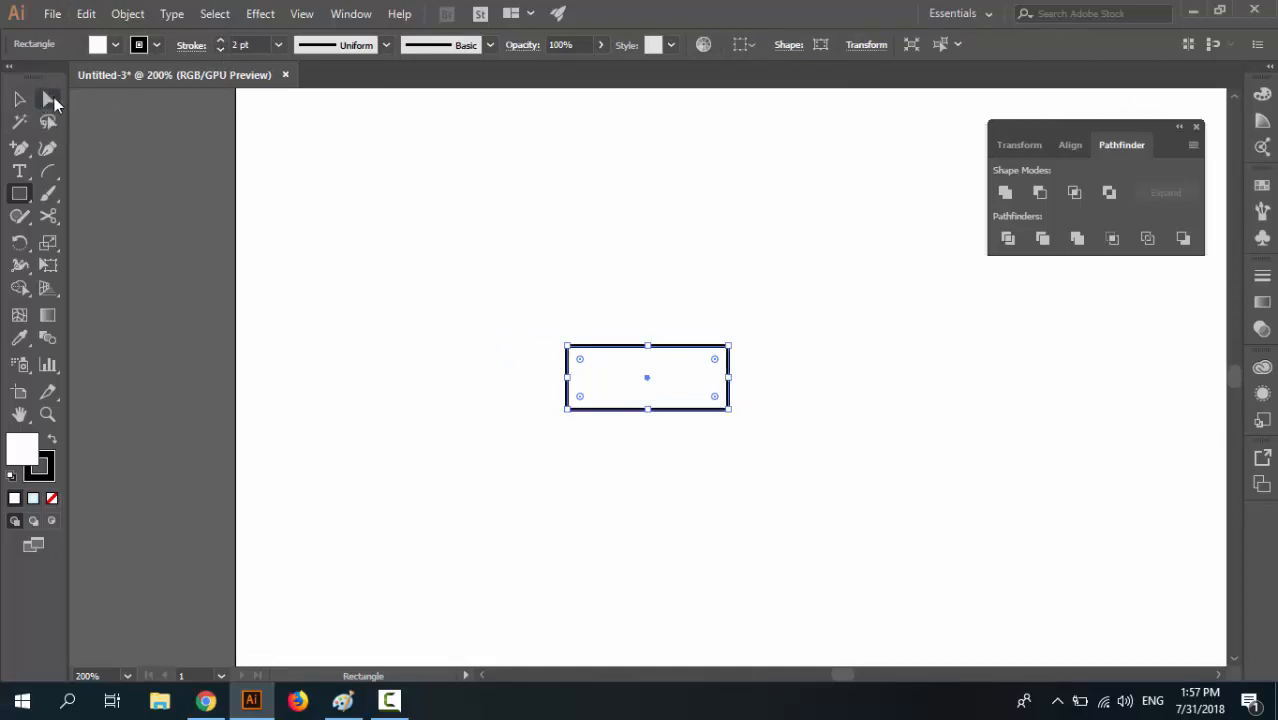
pyautogui.press('v')
pyautogui.click(445, 232)
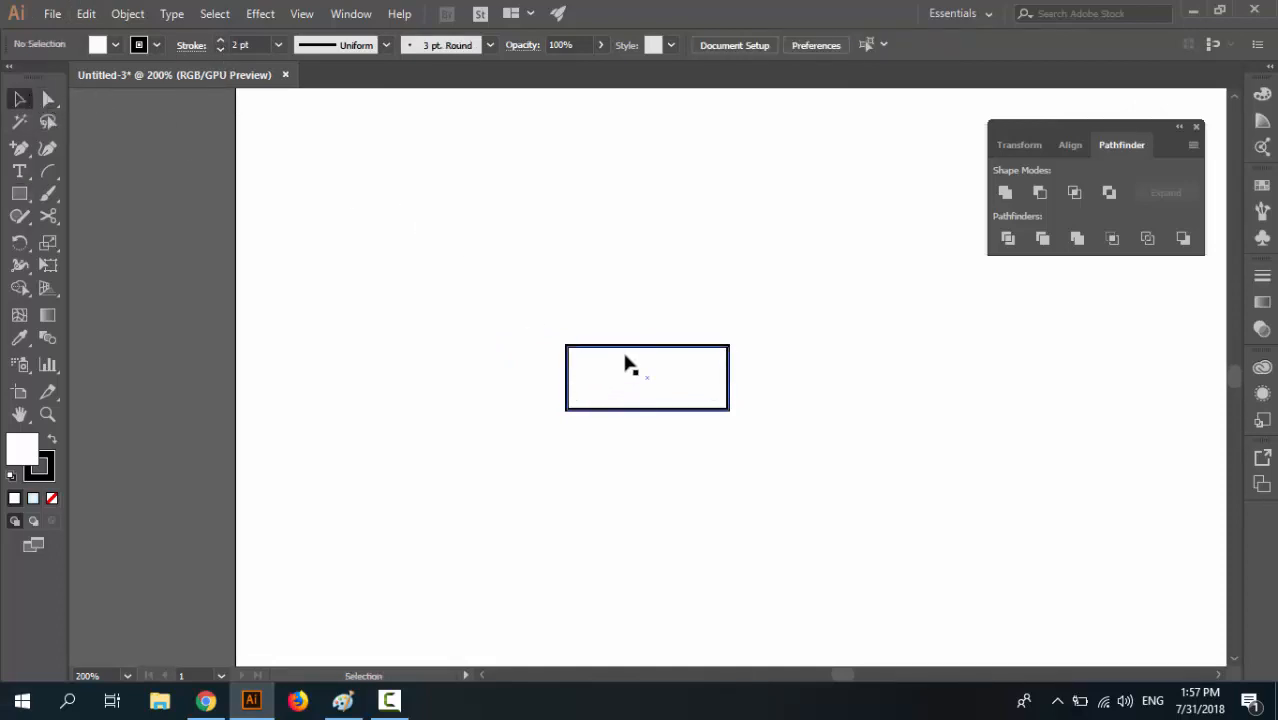
# Duplicate the rectangle horizontally to the right so that the copy overlaps the original's right half
pyautogui.click(628, 349)
pyautogui.press('a')
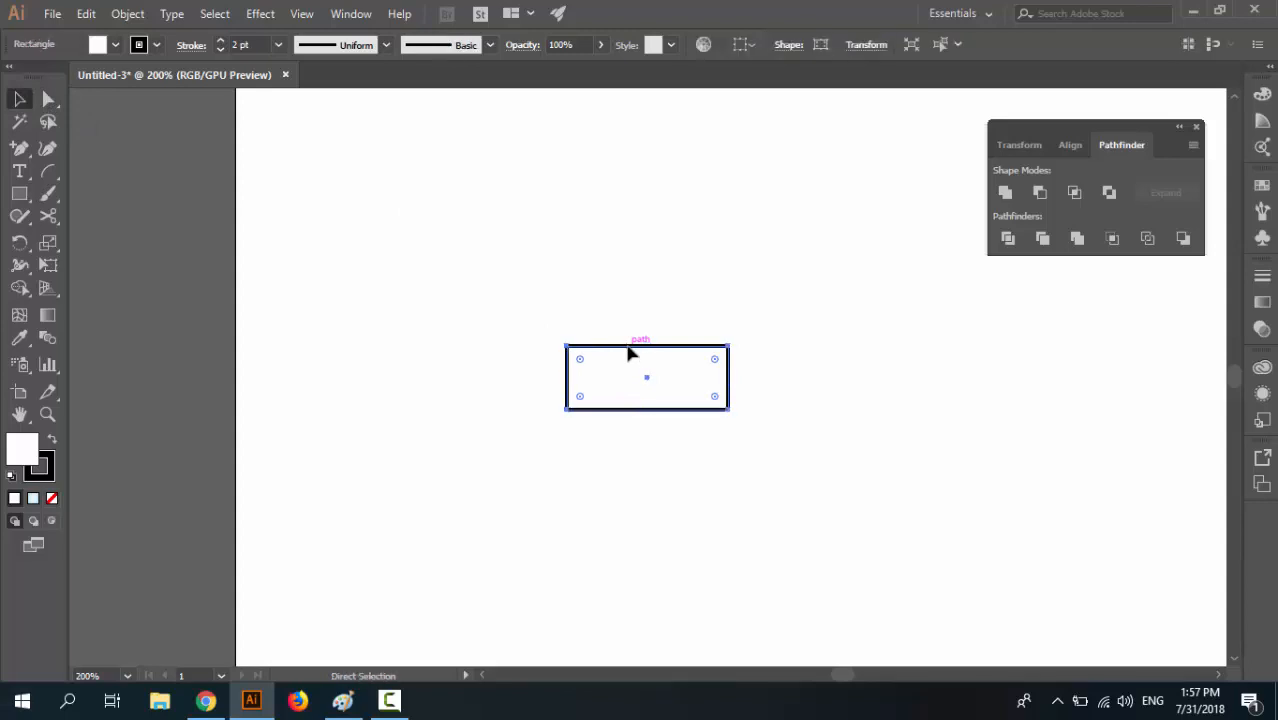
pyautogui.press('v')
pyautogui.moveTo(628, 349); pyautogui.dragTo(704, 349)
pyautogui.press('Right')
pyautogui.press('Right')
pyautogui.press('Right')
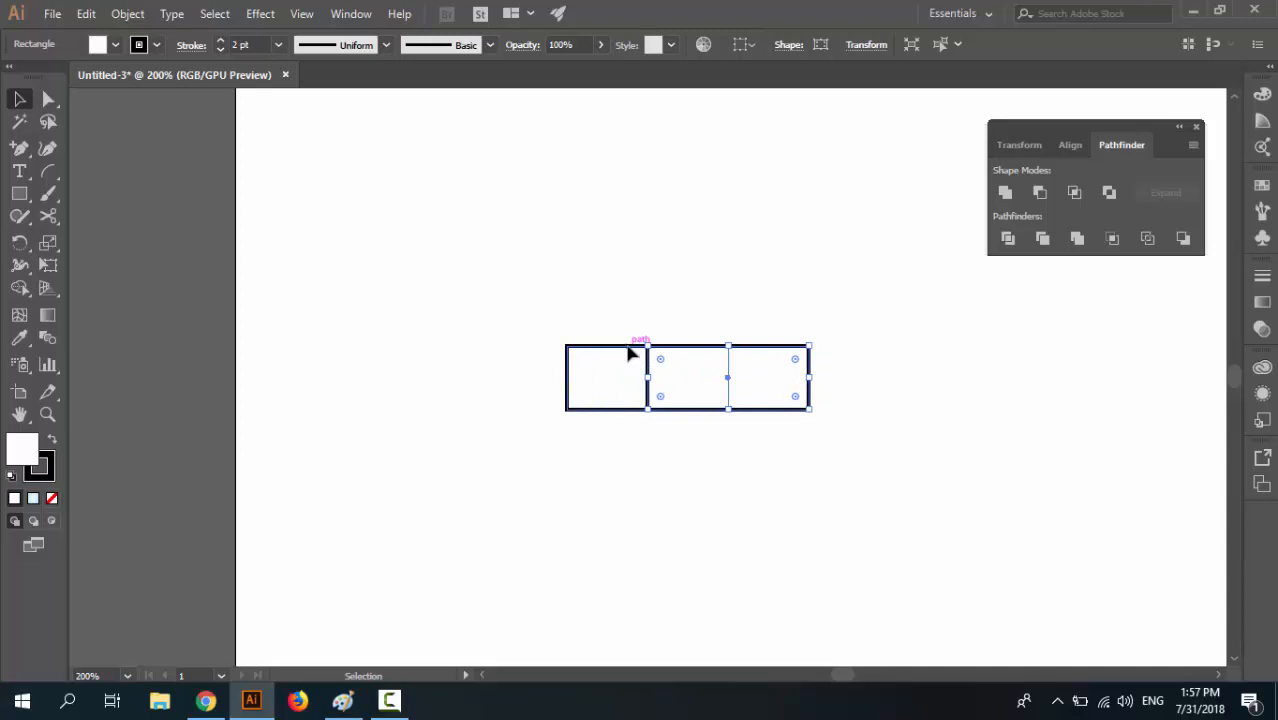
# Shrink the copied rectangle about its centre in height and width to form a small connector across the original's right edge
pyautogui.hotkey('ctrl', '+')
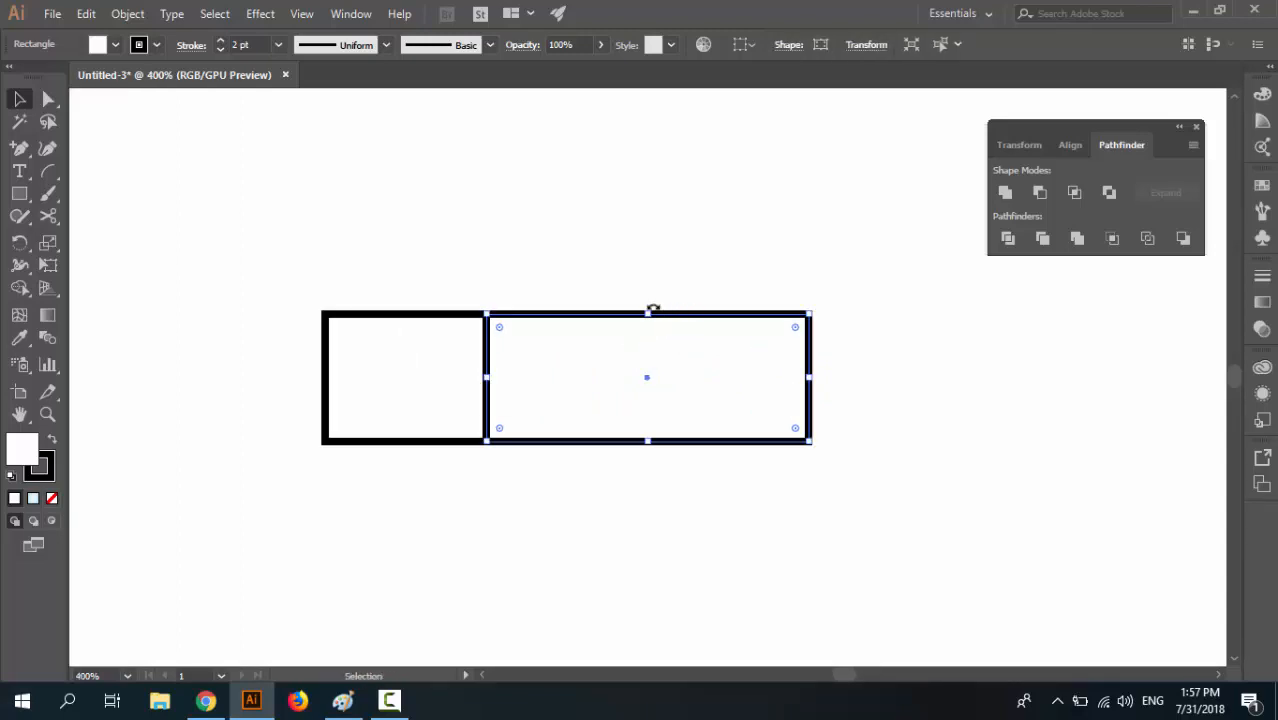
pyautogui.moveTo(647, 313); pyautogui.dragTo(650, 356)
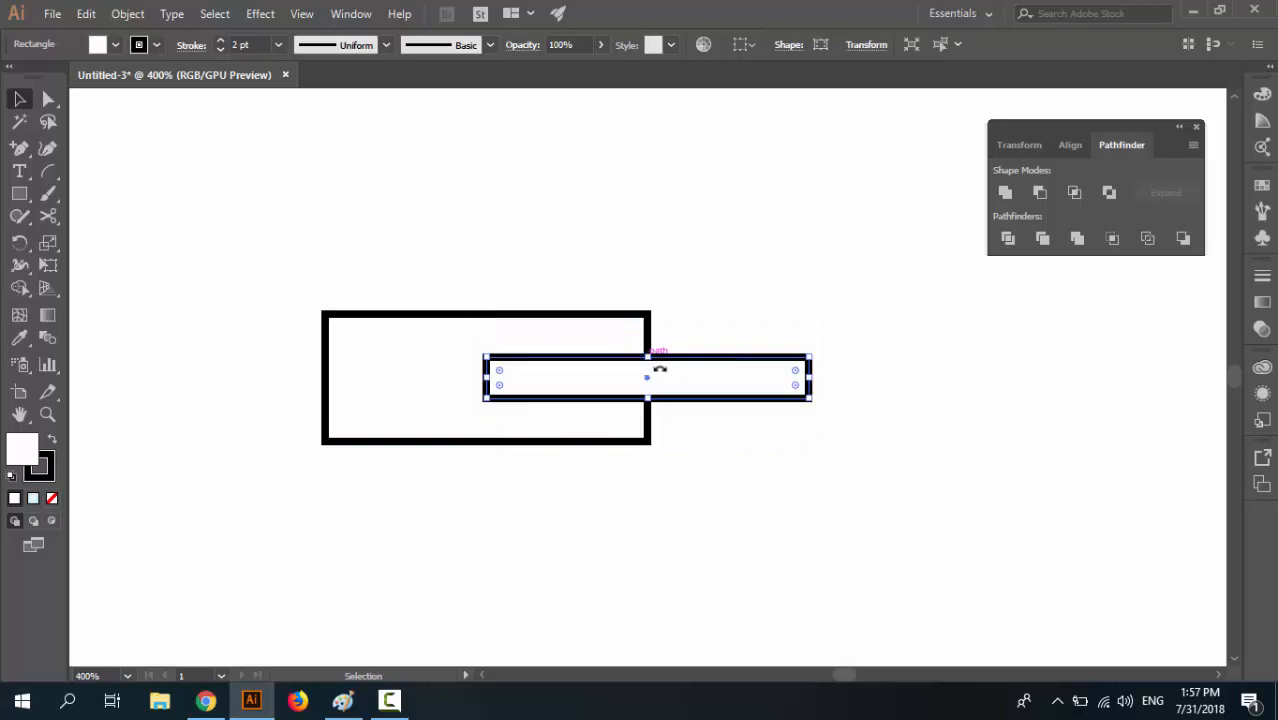
pyautogui.moveTo(810, 382); pyautogui.dragTo(712, 388)
pyautogui.click(685, 413)
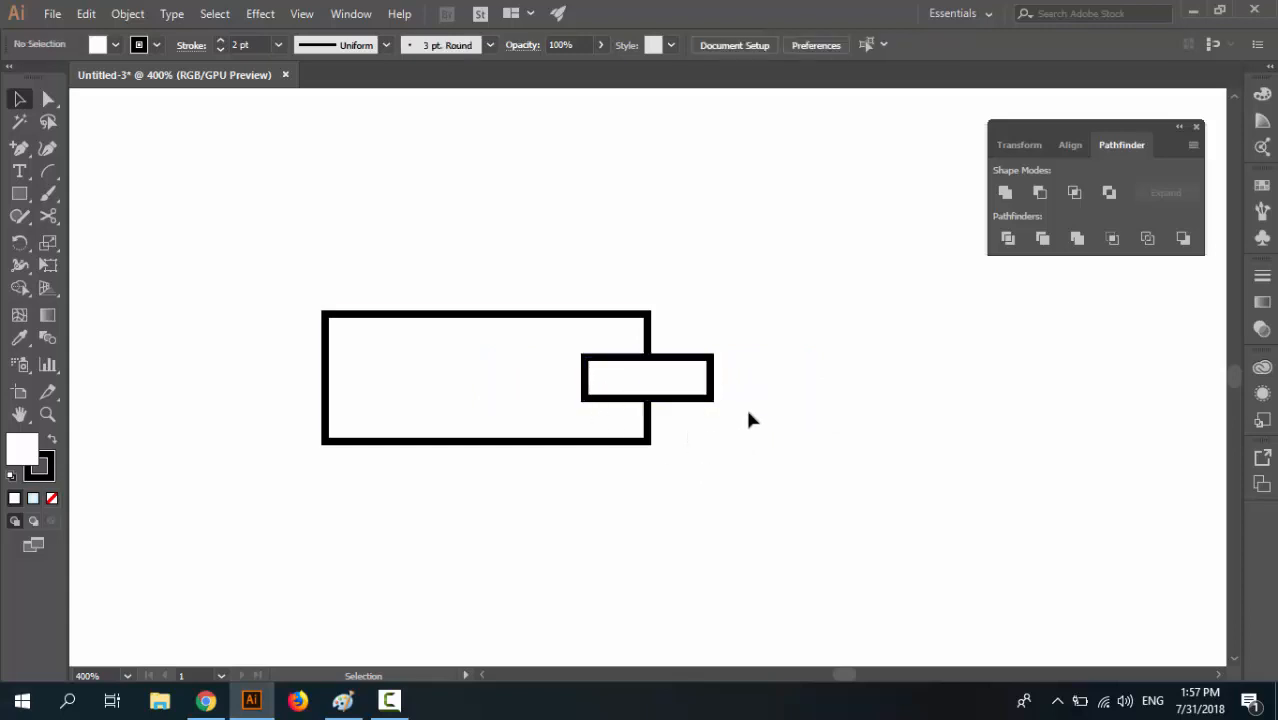
# Slightly reduce the height of the large rectangle symmetrically about its centre
pyautogui.moveTo(836, 463); pyautogui.dragTo(767, 429)
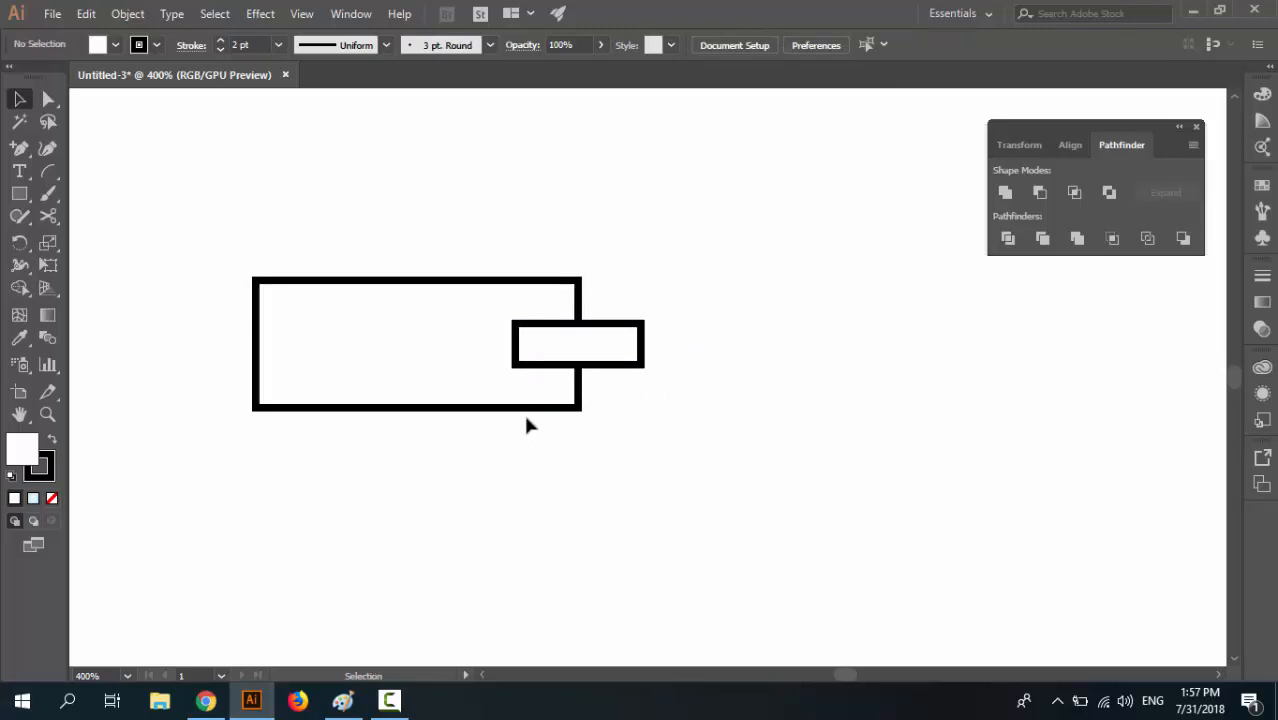
pyautogui.click(490, 408)
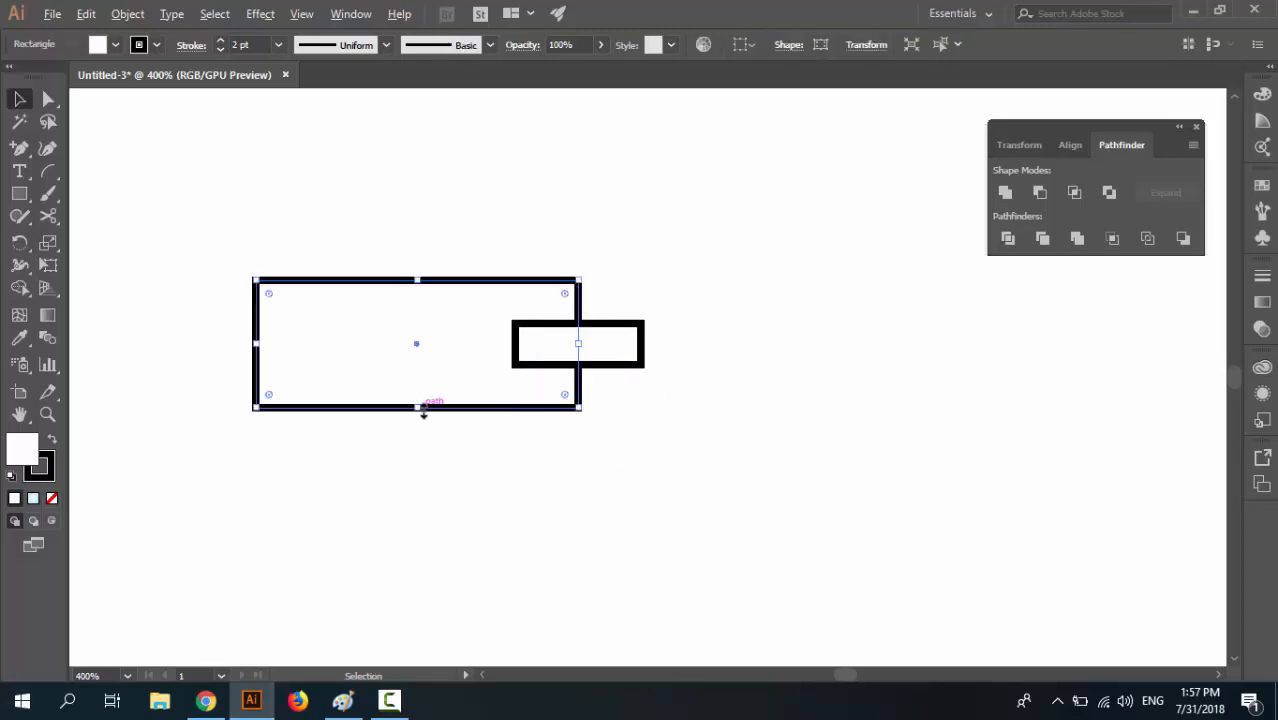
pyautogui.moveTo(423, 410); pyautogui.dragTo(423, 399)
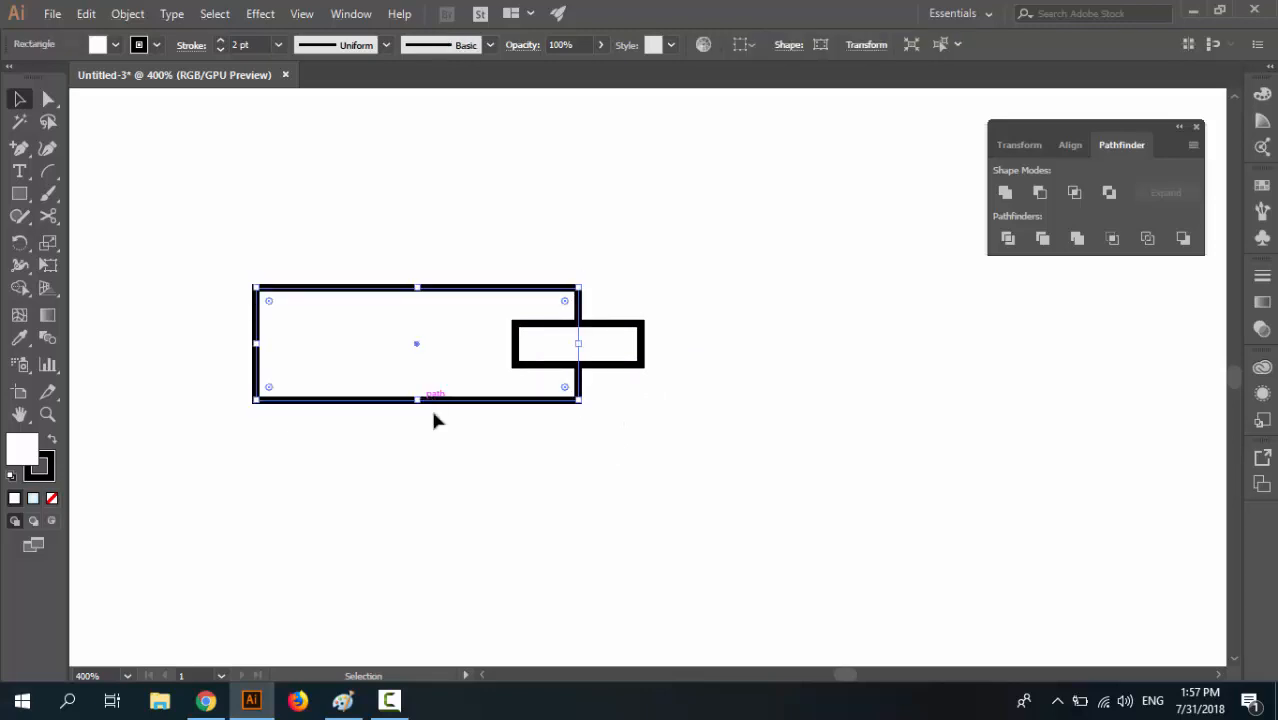
pyautogui.click(505, 470)
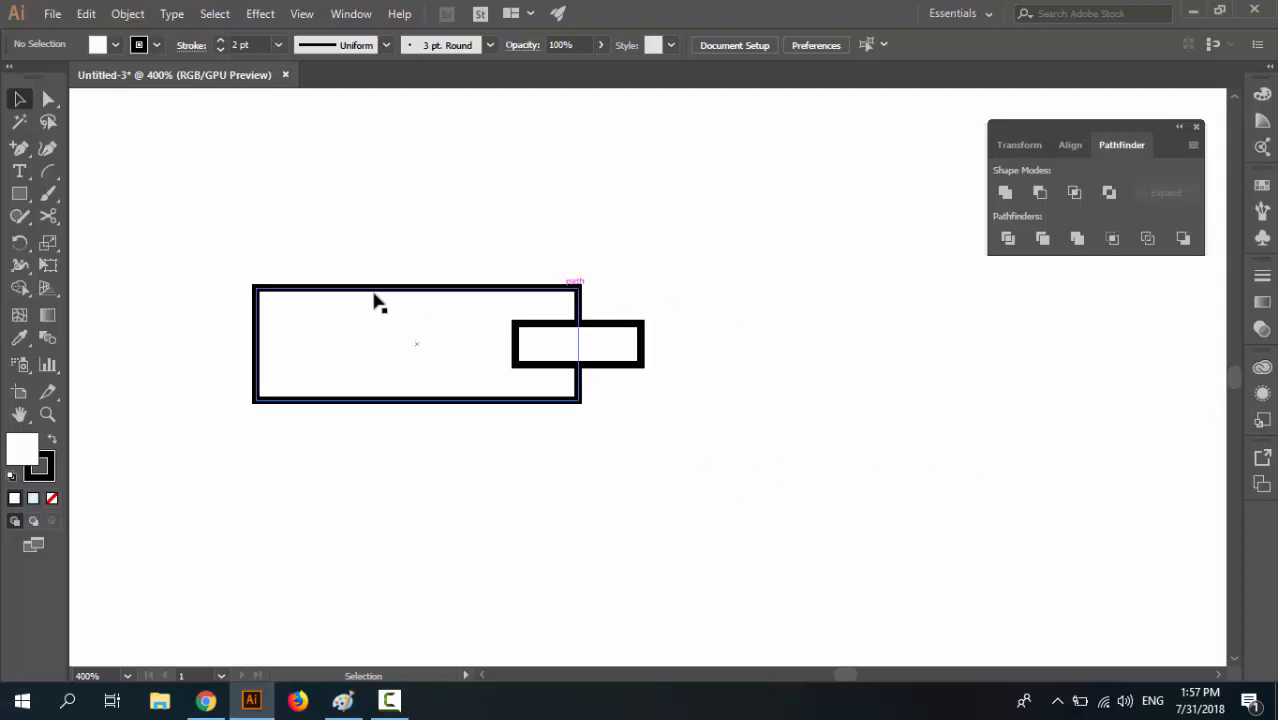
# Draw a 106 px circle with the Ellipse tool, centred on the rectangles' horizontal axis and overlapping the connector's right end
pyautogui.click(20, 196)
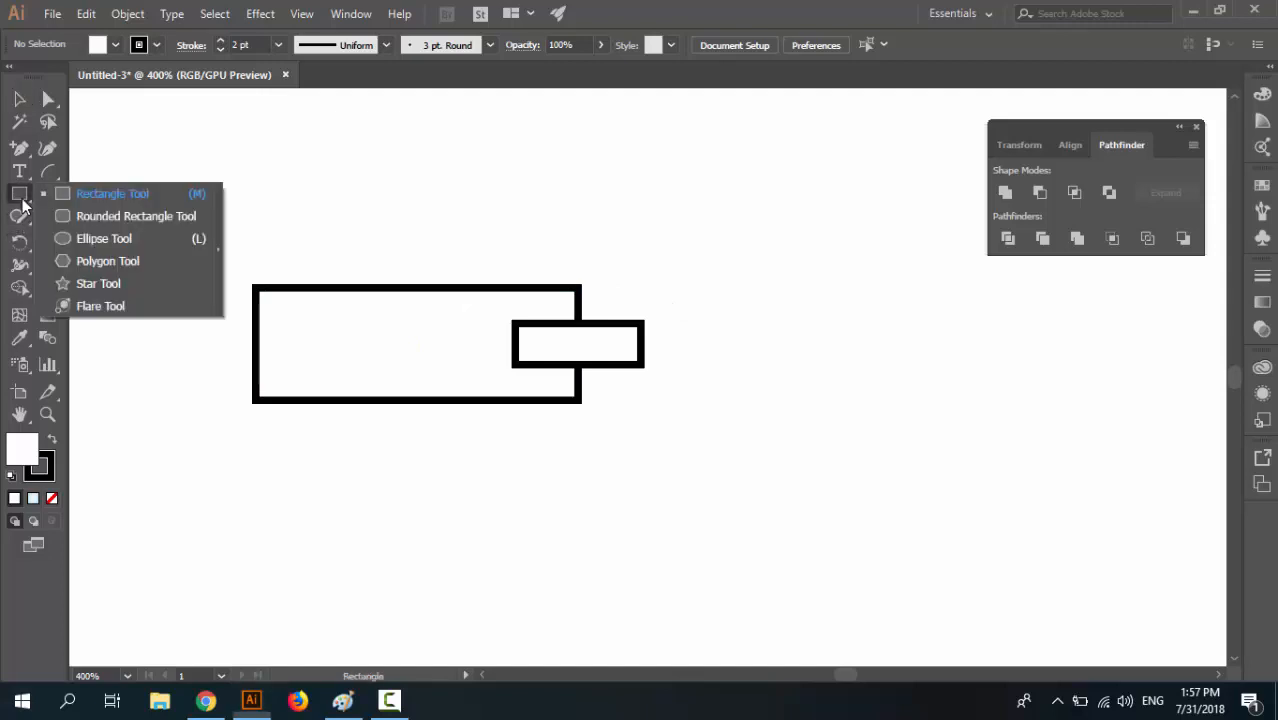
pyautogui.click(80, 234)
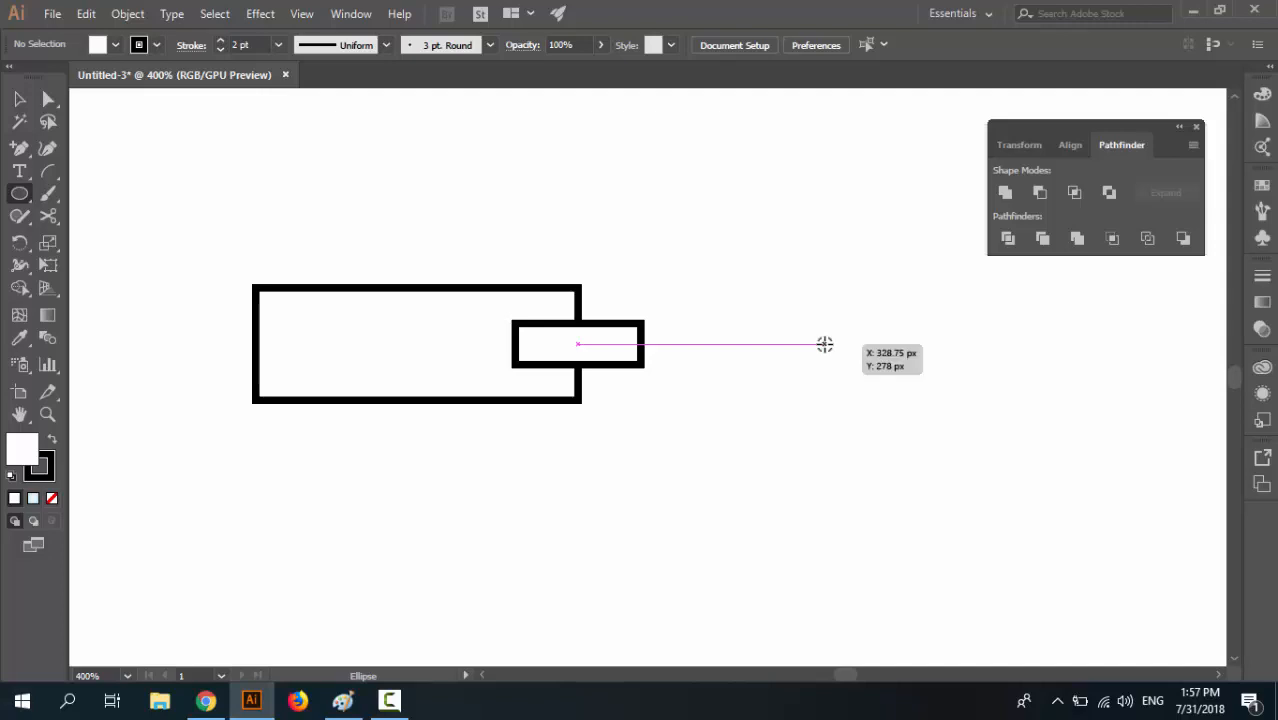
pyautogui.moveTo(824, 344); pyautogui.dragTo(1001, 543)
pyautogui.press('v')
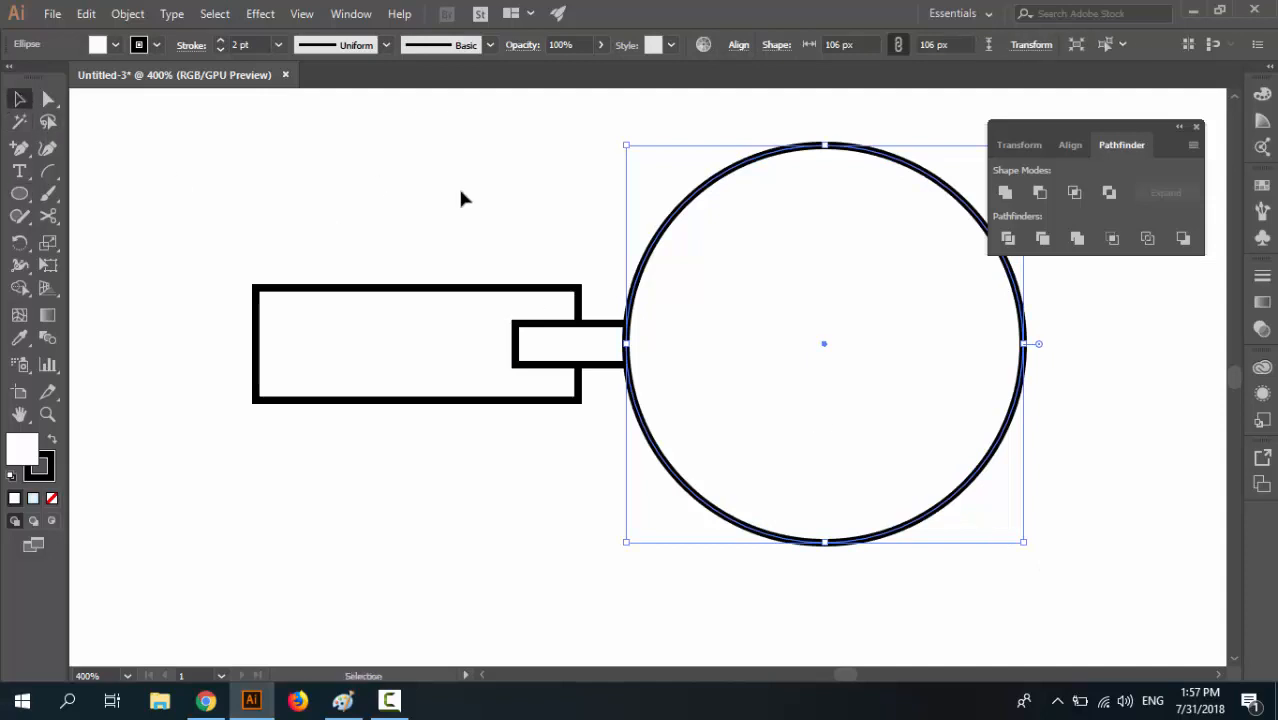
pyautogui.click(459, 197)
# Add a smaller concentric copy of the circle inside it to form the magnifier's ring
pyautogui.click(678, 209)
pyautogui.press('a')
pyautogui.press('v')
pyautogui.moveTo(1024, 541); pyautogui.dragTo(985, 500)
pyautogui.click(1010, 583)
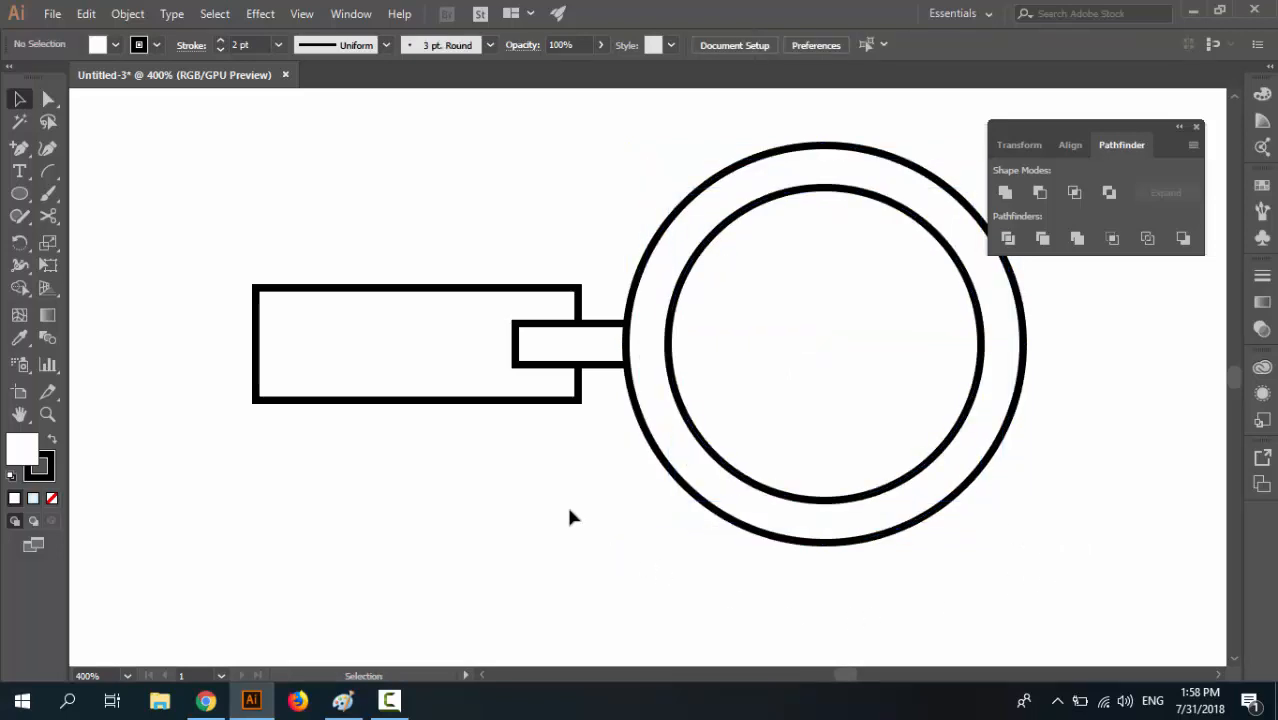
# Send the small connector rectangle to the back, behind the handle and the outer circle
pyautogui.hotkey('ctrl', '-')
pyautogui.hotkey('ctrl', '-')
pyautogui.hotkey('ctrl', '+')
pyautogui.press('space')
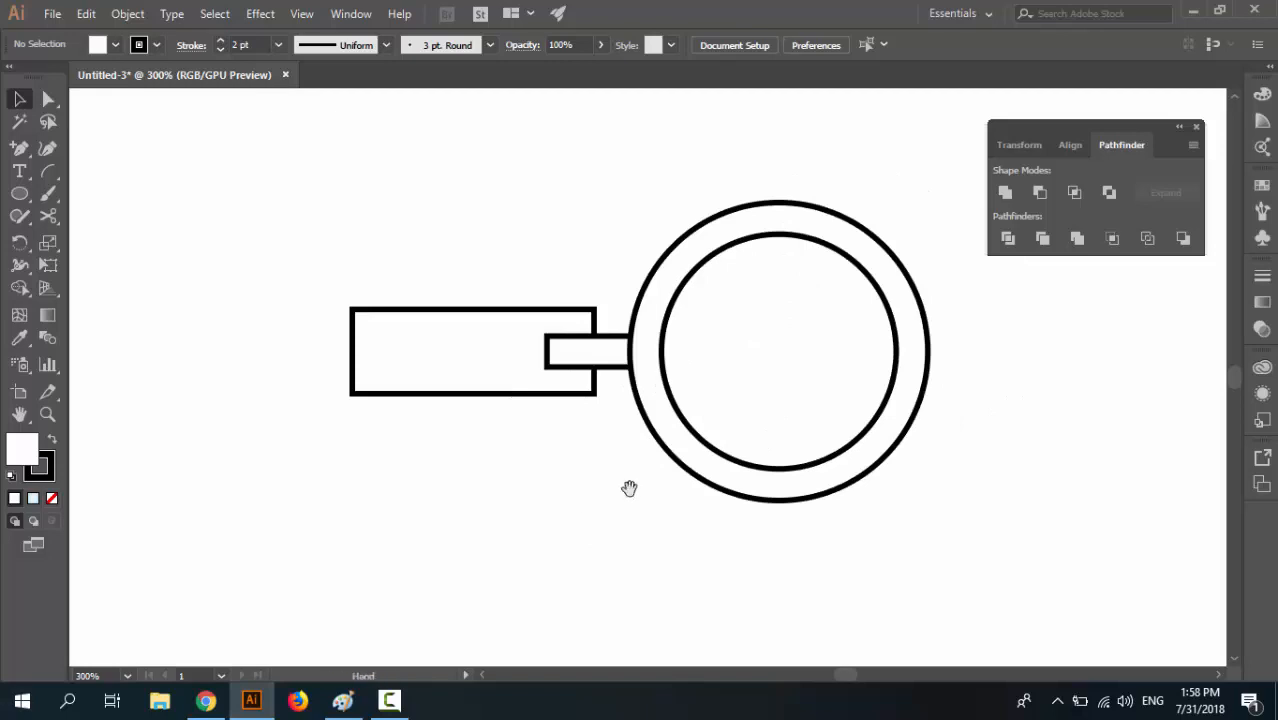
pyautogui.moveTo(629, 488); pyautogui.dragTo(541, 513)
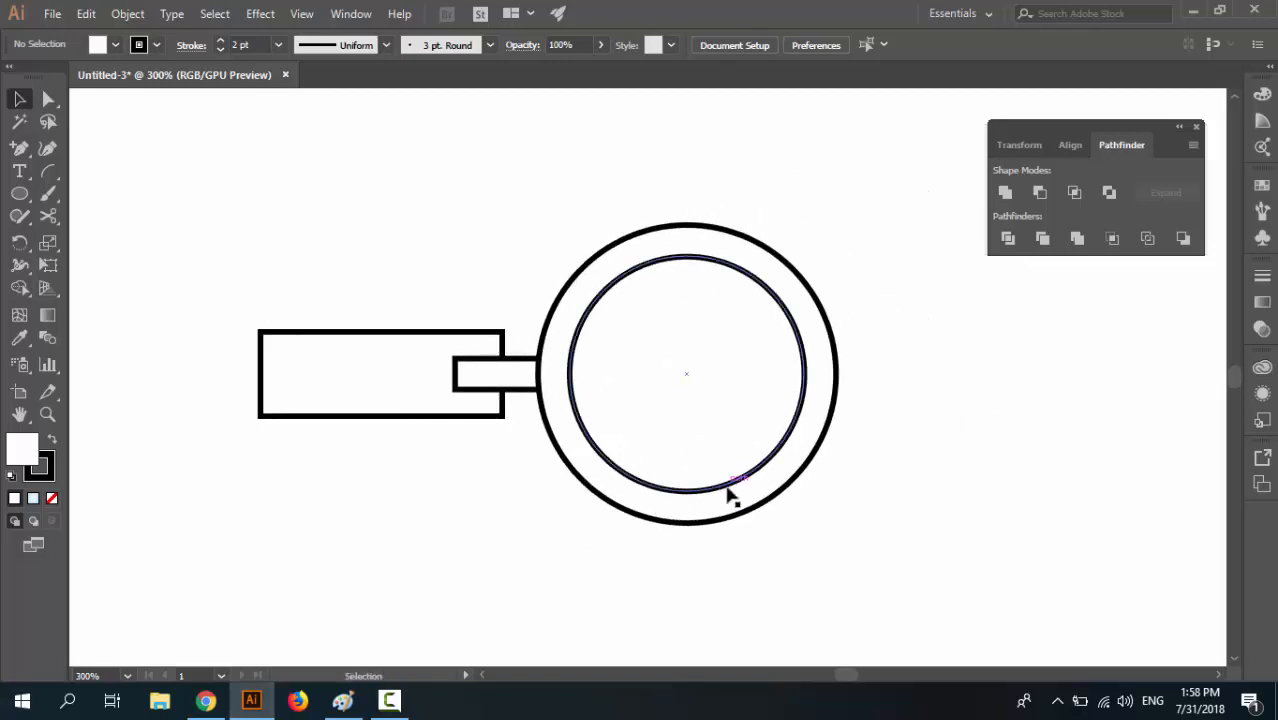
pyautogui.click(516, 396)
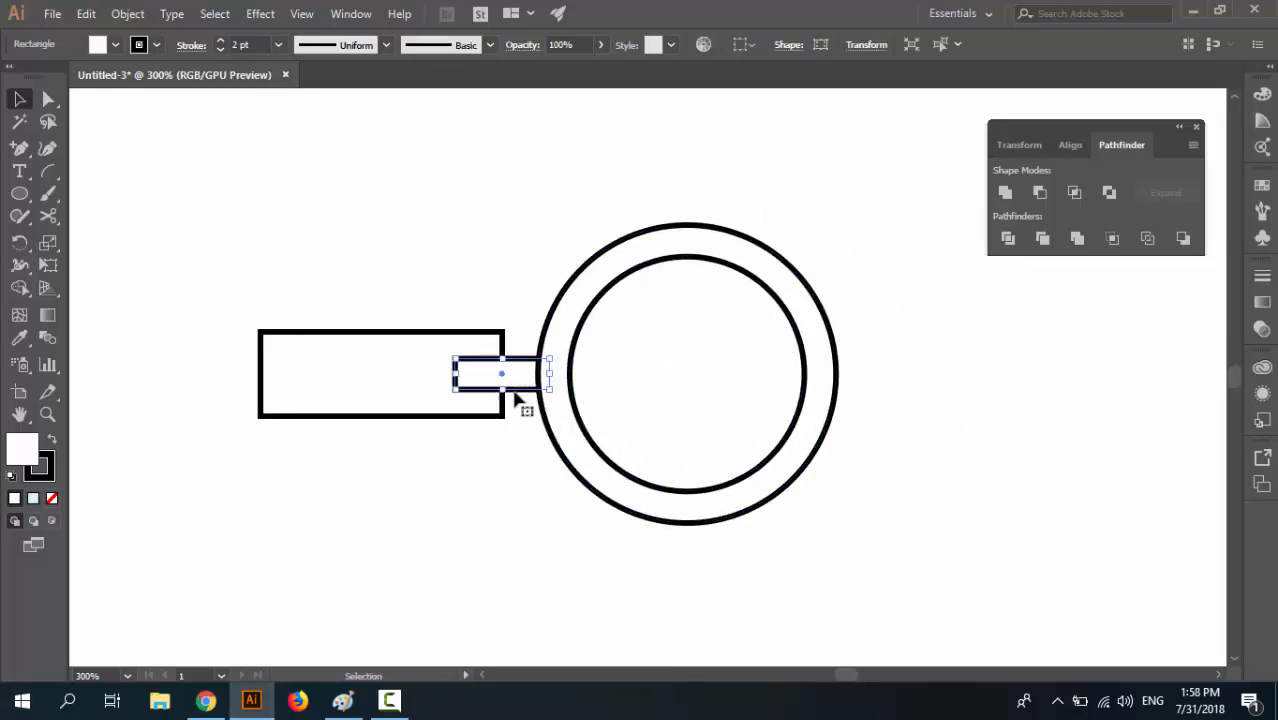
pyautogui.rightClick(516, 398)
pyautogui.moveTo(655, 305)
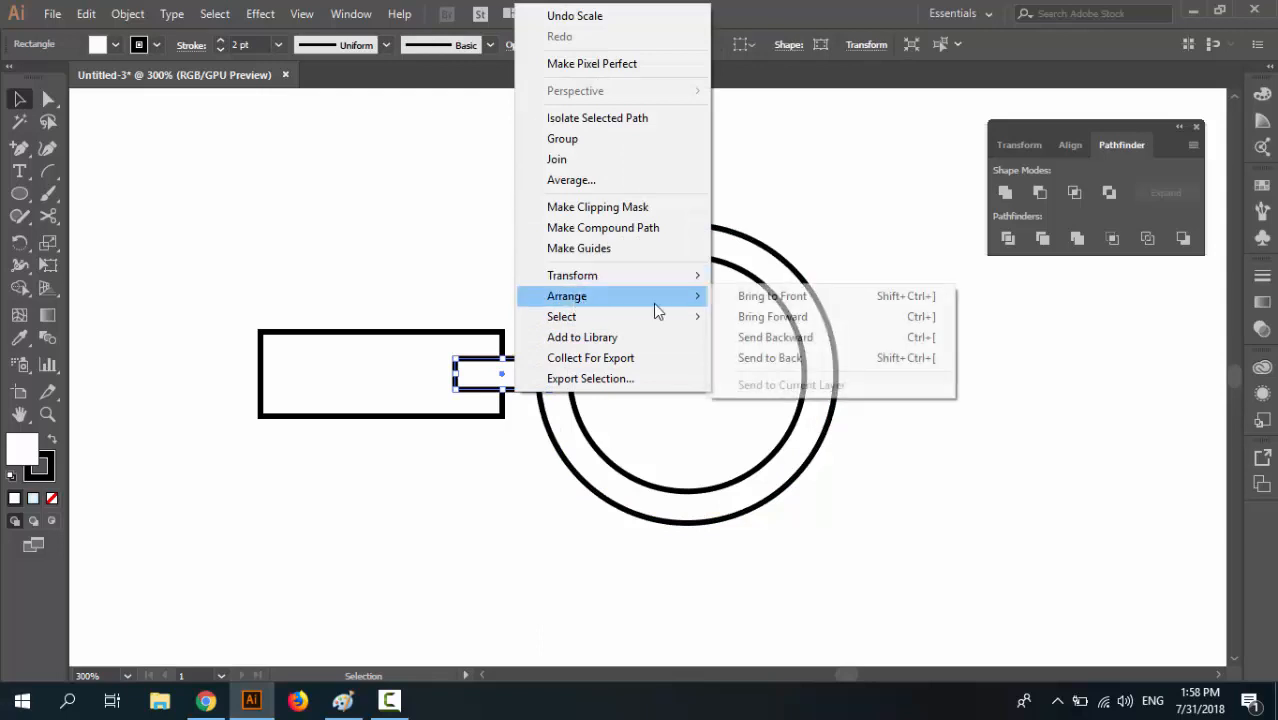
pyautogui.click(740, 358)
pyautogui.click(428, 549)
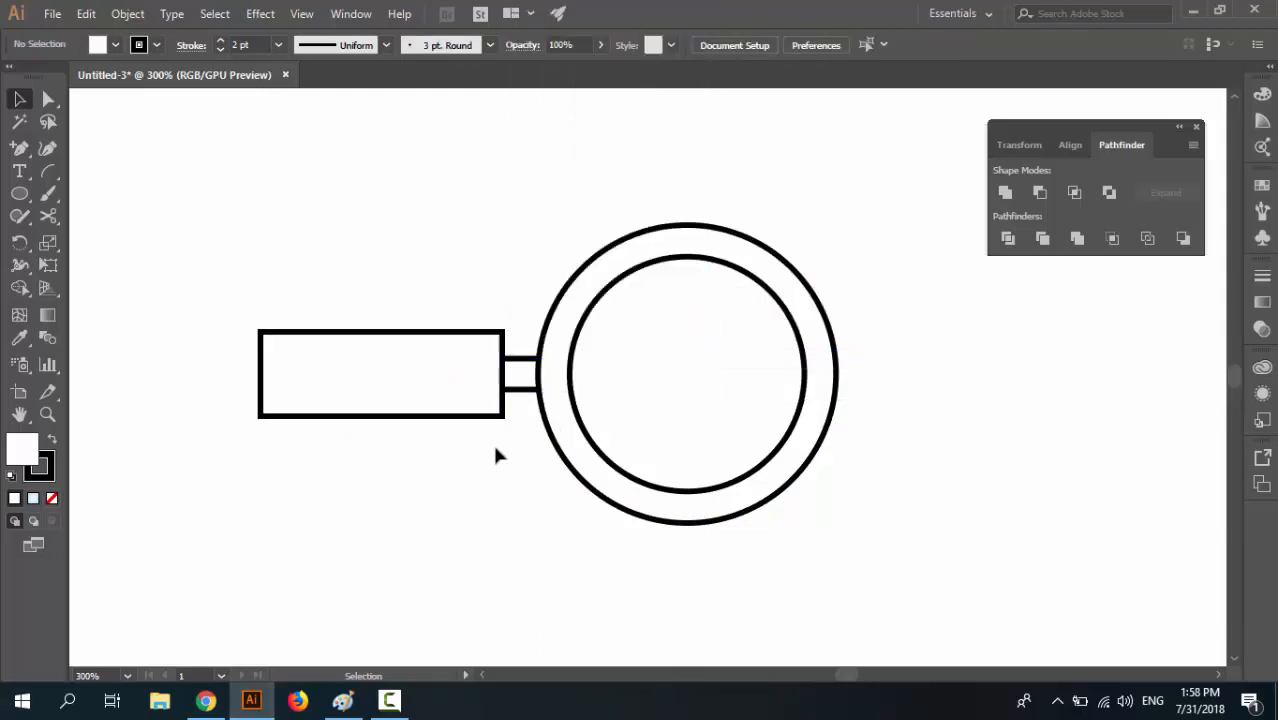
# Shorten the handle rectangle slightly by moving its left edge inward
pyautogui.hotkey('ctrl', '1')
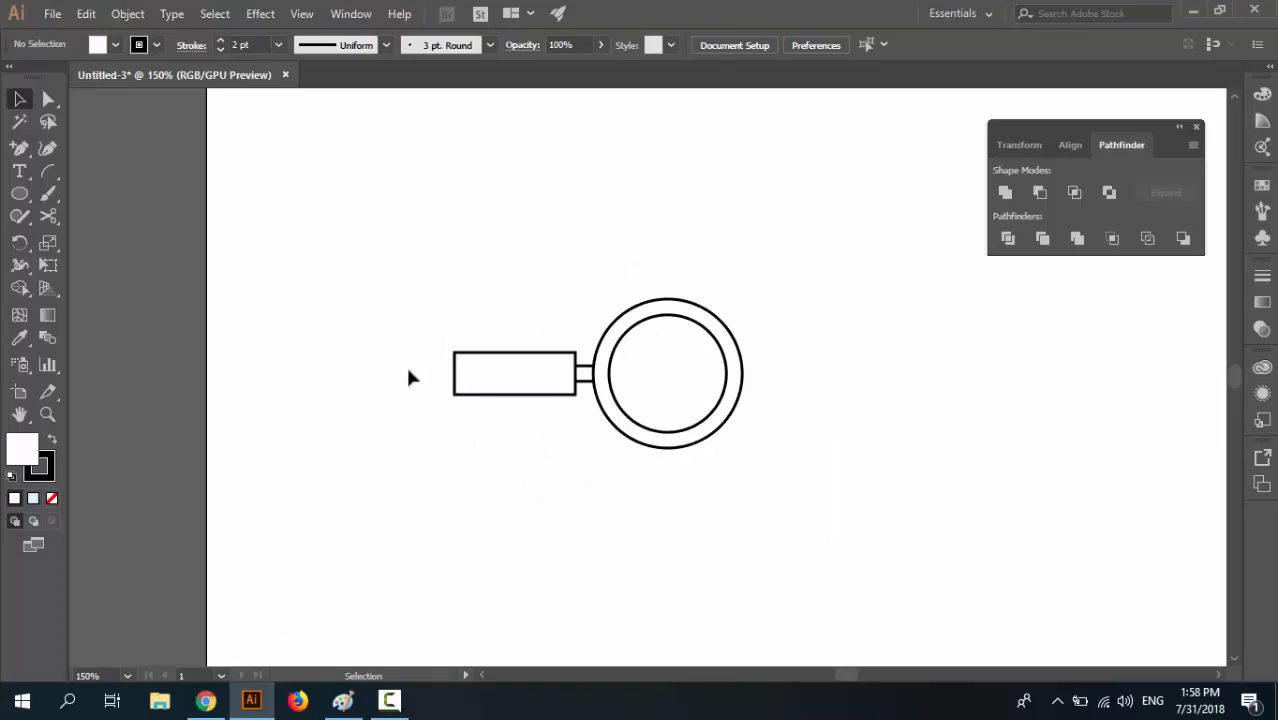
pyautogui.click(460, 373)
pyautogui.moveTo(458, 372); pyautogui.dragTo(471, 372)
pyautogui.click(514, 431)
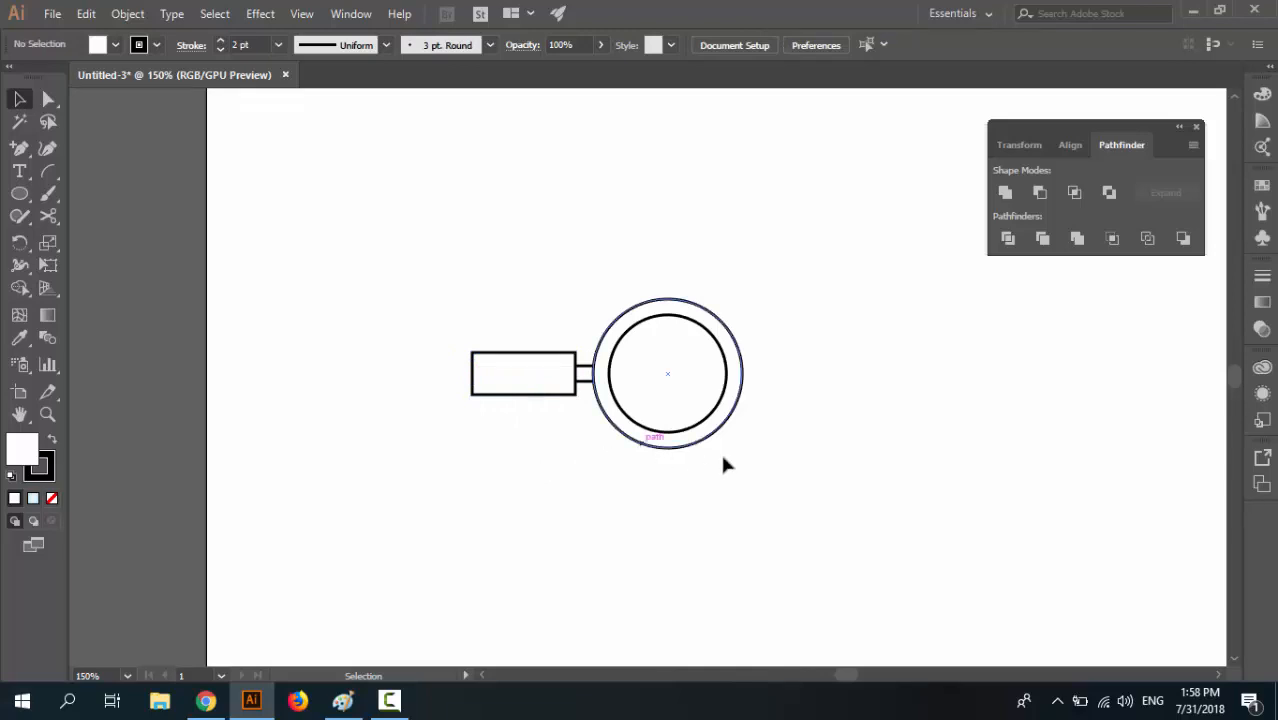
# Scale both circles down together proportionally about their centre and nudge them left until they meet the connector again
pyautogui.click(738, 398)
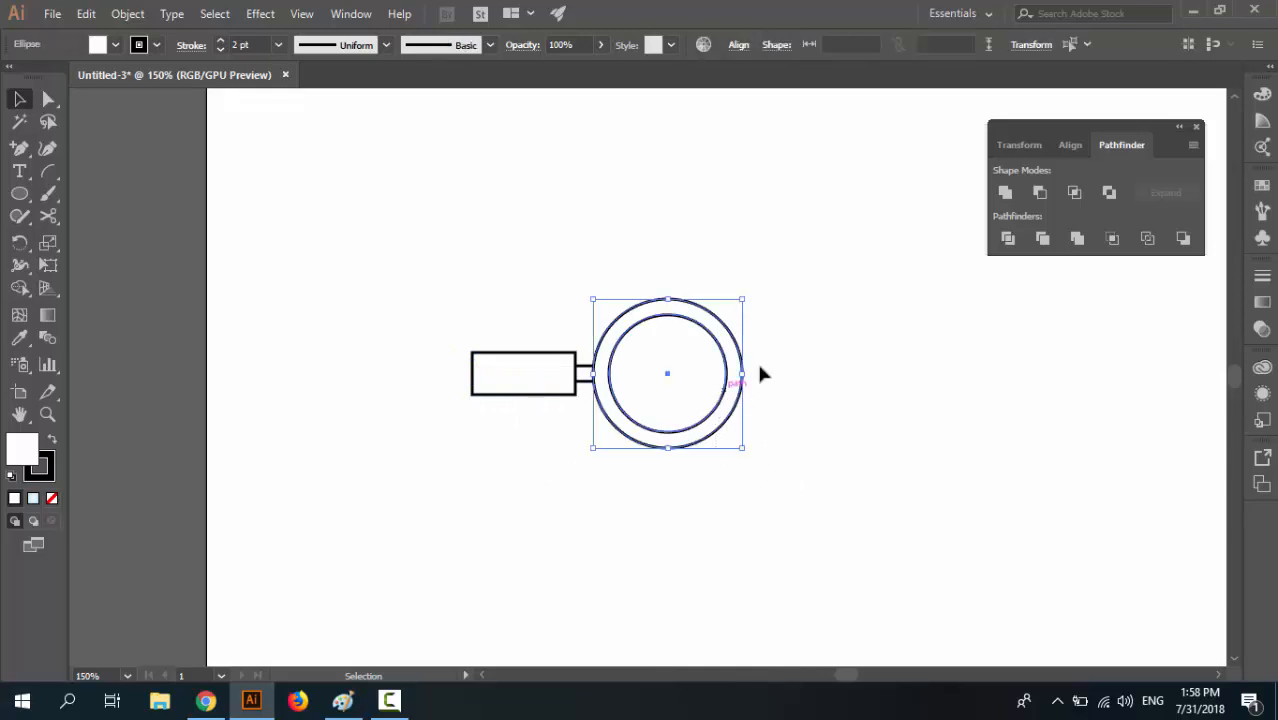
pyautogui.moveTo(745, 297); pyautogui.dragTo(733, 305)
pyautogui.press('Left')
pyautogui.press('Left')
pyautogui.press('Left')
pyautogui.press('Left')
pyautogui.press('Left')
pyautogui.press('Left')
pyautogui.press('Left')
pyautogui.press('Left')
pyautogui.press('Left')
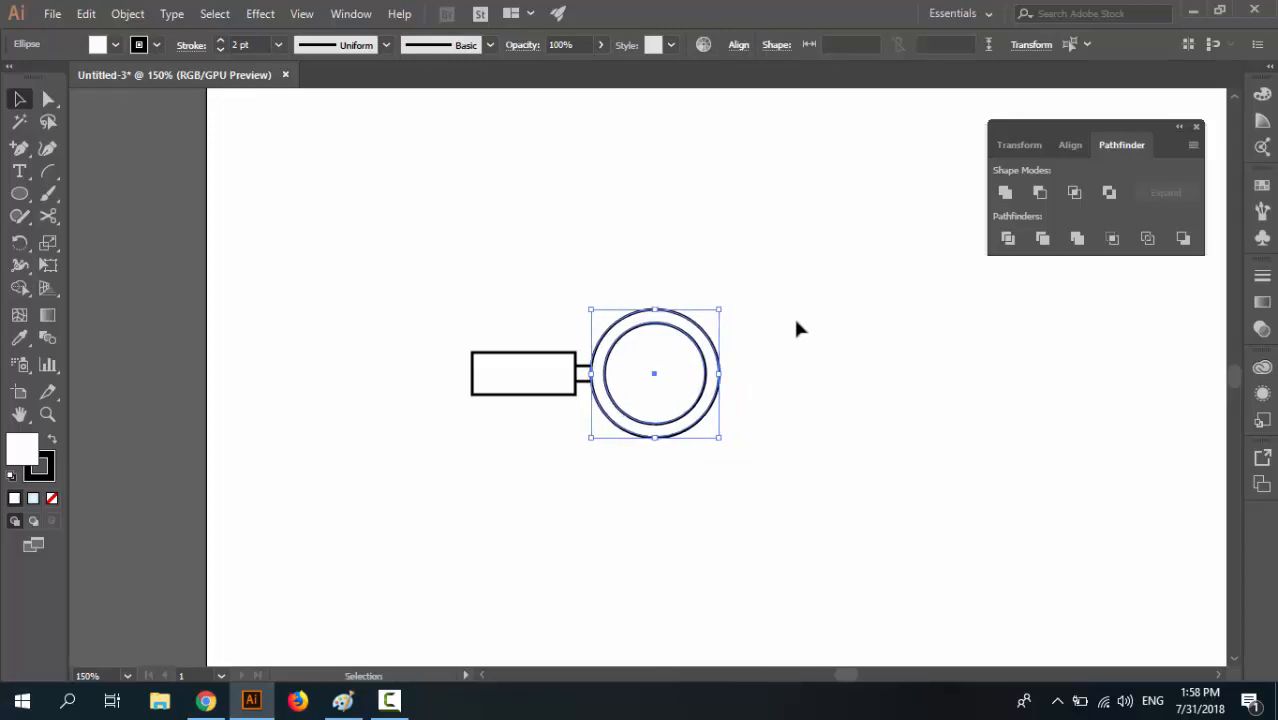
pyautogui.click(813, 444)
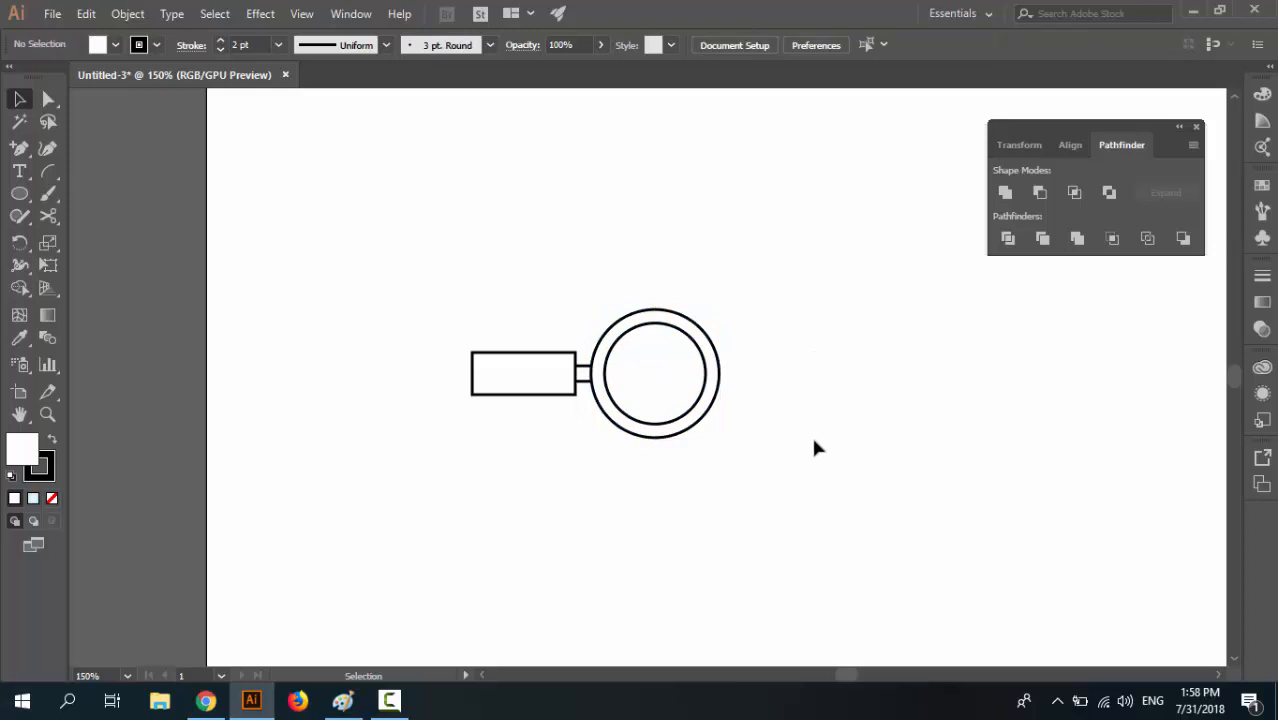
# Scale the handle rectangle down slightly in proportion, keeping its right edge in place at the connector
pyautogui.click(545, 394)
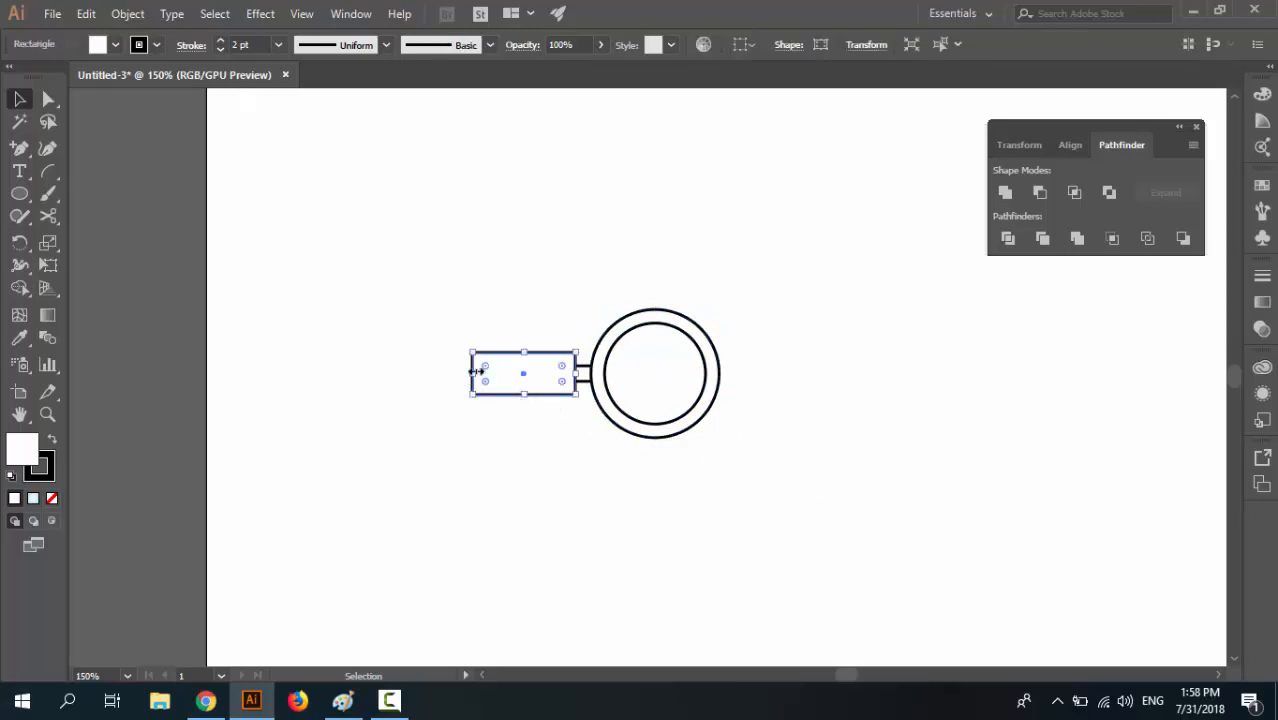
pyautogui.moveTo(478, 372); pyautogui.dragTo(528, 391)
pyautogui.click(517, 458)
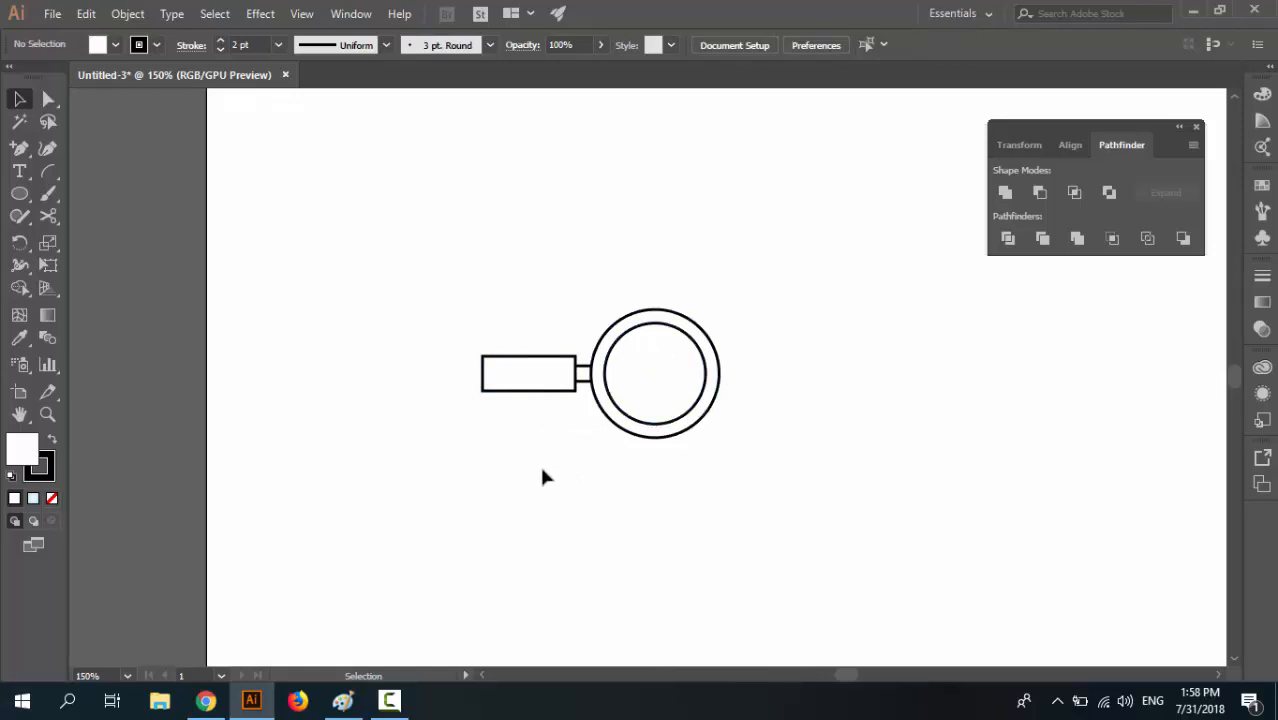
pyautogui.hotkey('ctrl', '+')
pyautogui.hotkey('ctrl', '+')
pyautogui.hotkey('ctrl', '+')
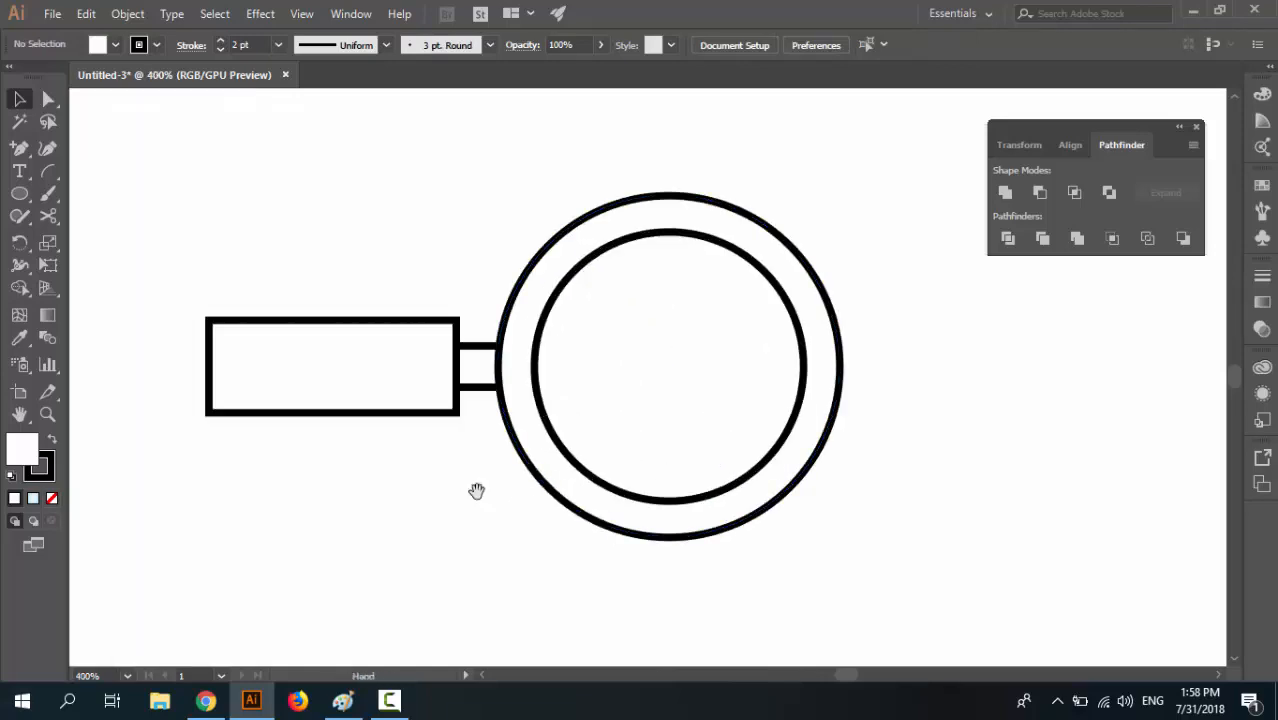
# Fill the handle rectangle with orange, RGB 255, 151, 51, and deselect it
pyautogui.moveTo(476, 490); pyautogui.dragTo(555, 477)
pyautogui.click(414, 400)
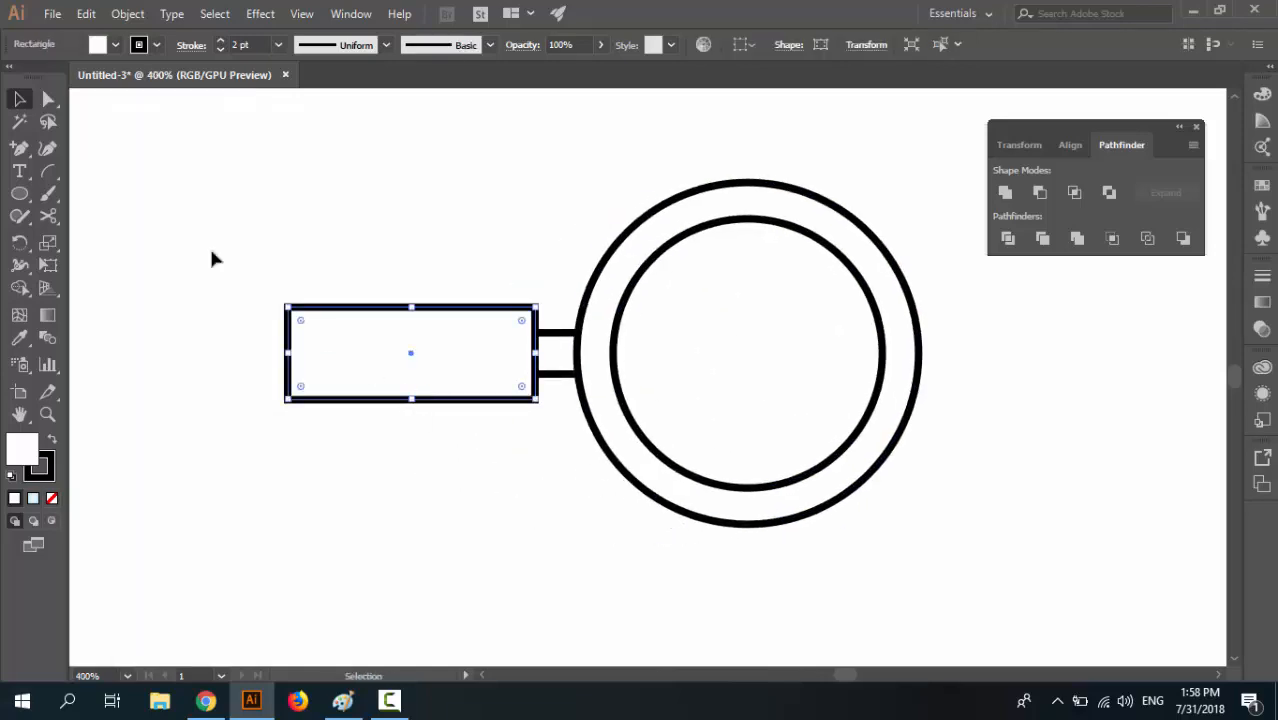
pyautogui.keyDown('shift'); pyautogui.click(95, 45); pyautogui.keyUp('shift')
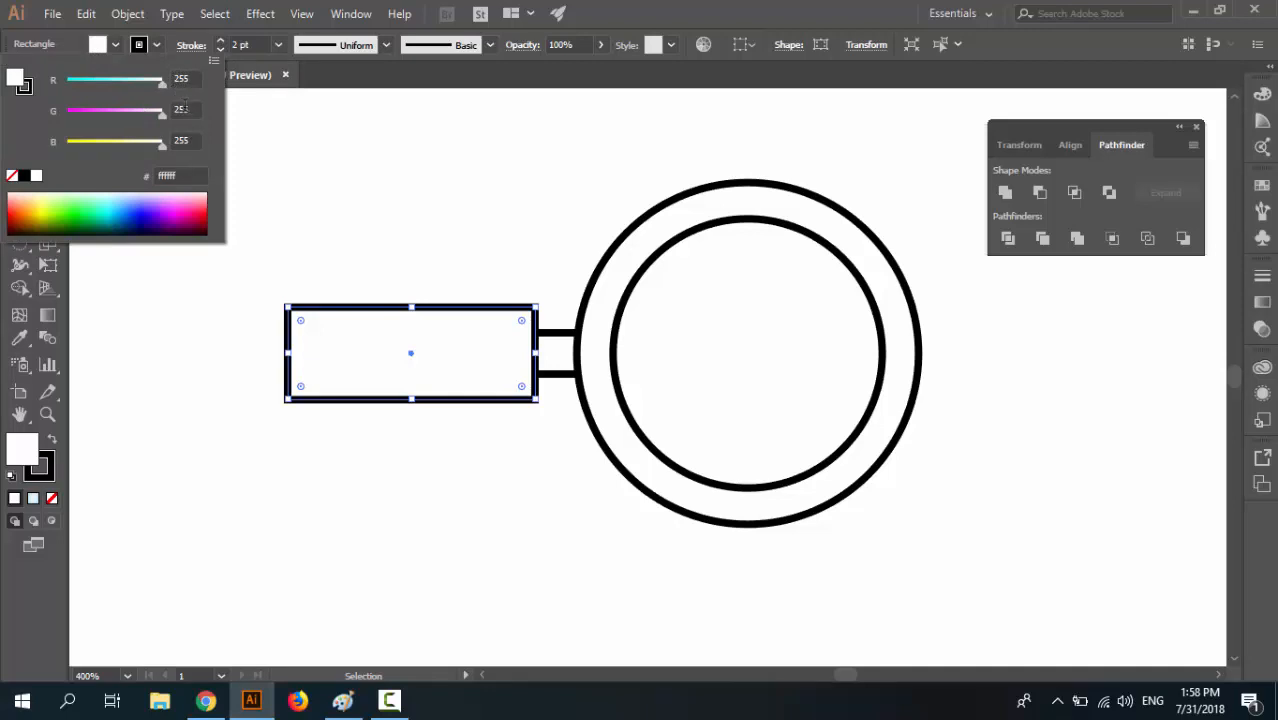
pyautogui.click(184, 108)
pyautogui.click(190, 108)
pyautogui.doubleClick(190, 108)
pyautogui.click(186, 140)
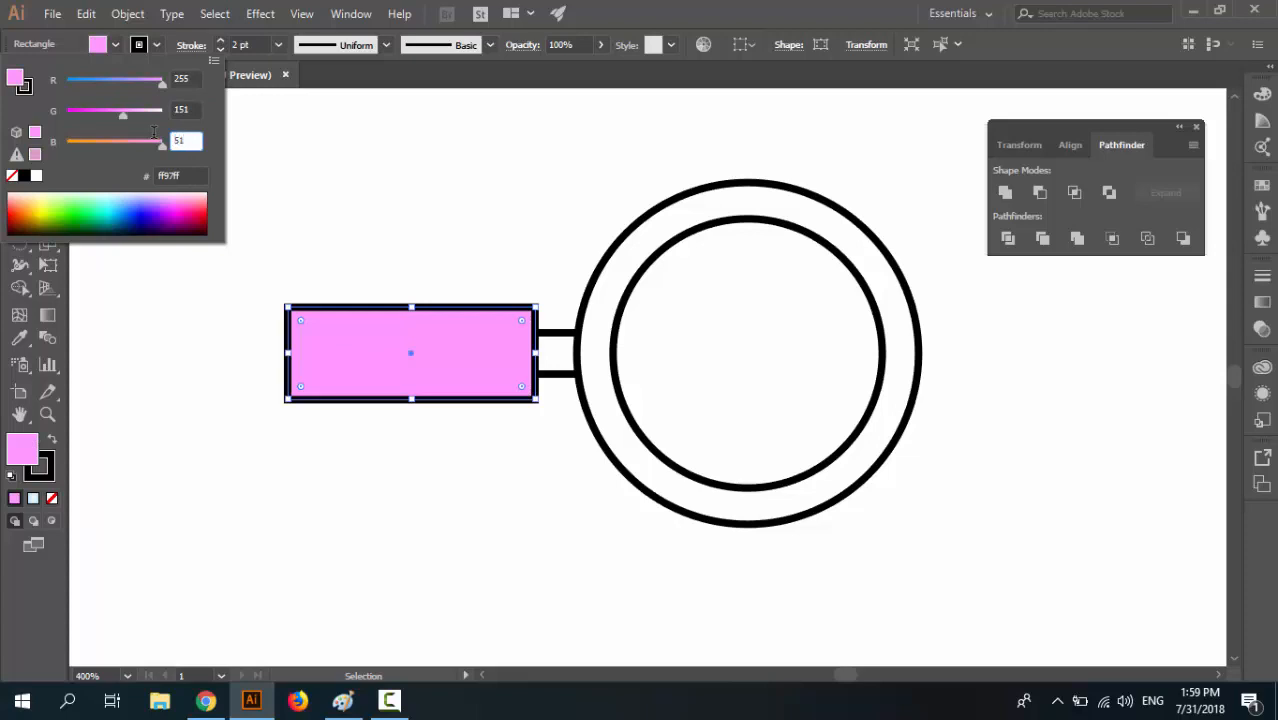
pyautogui.click(183, 108)
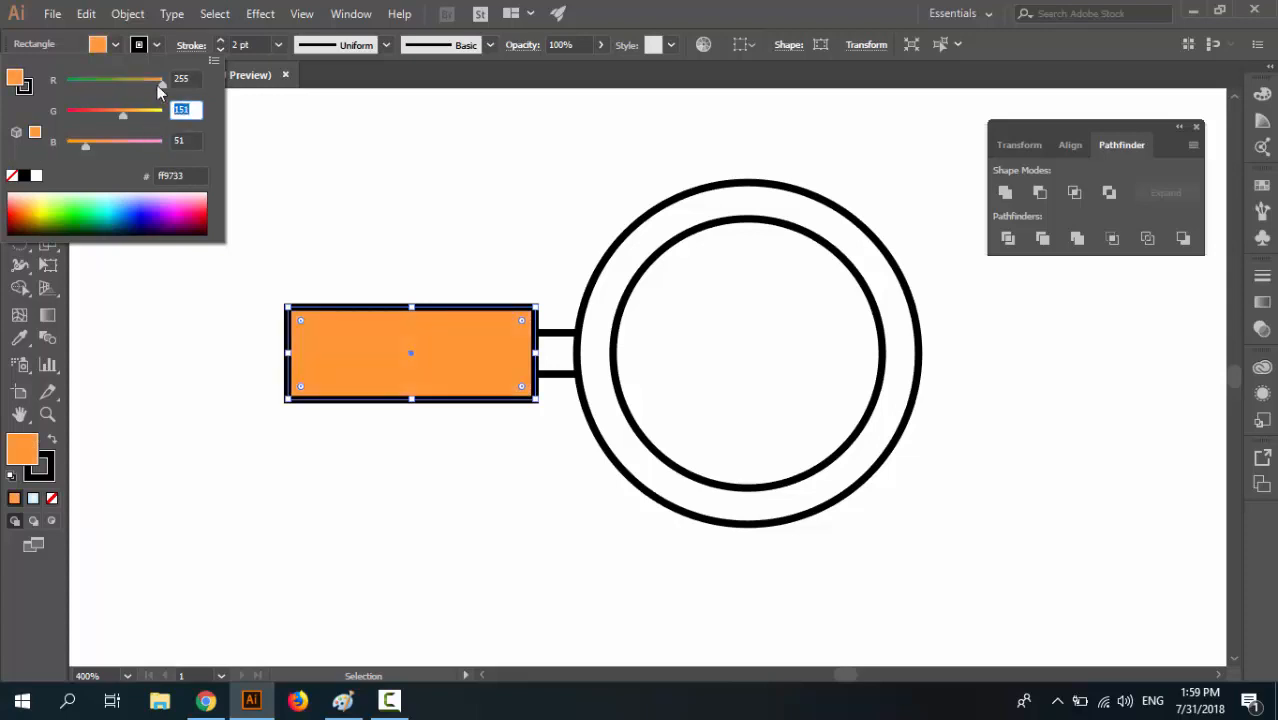
pyautogui.press('Return')
pyautogui.press('Return')
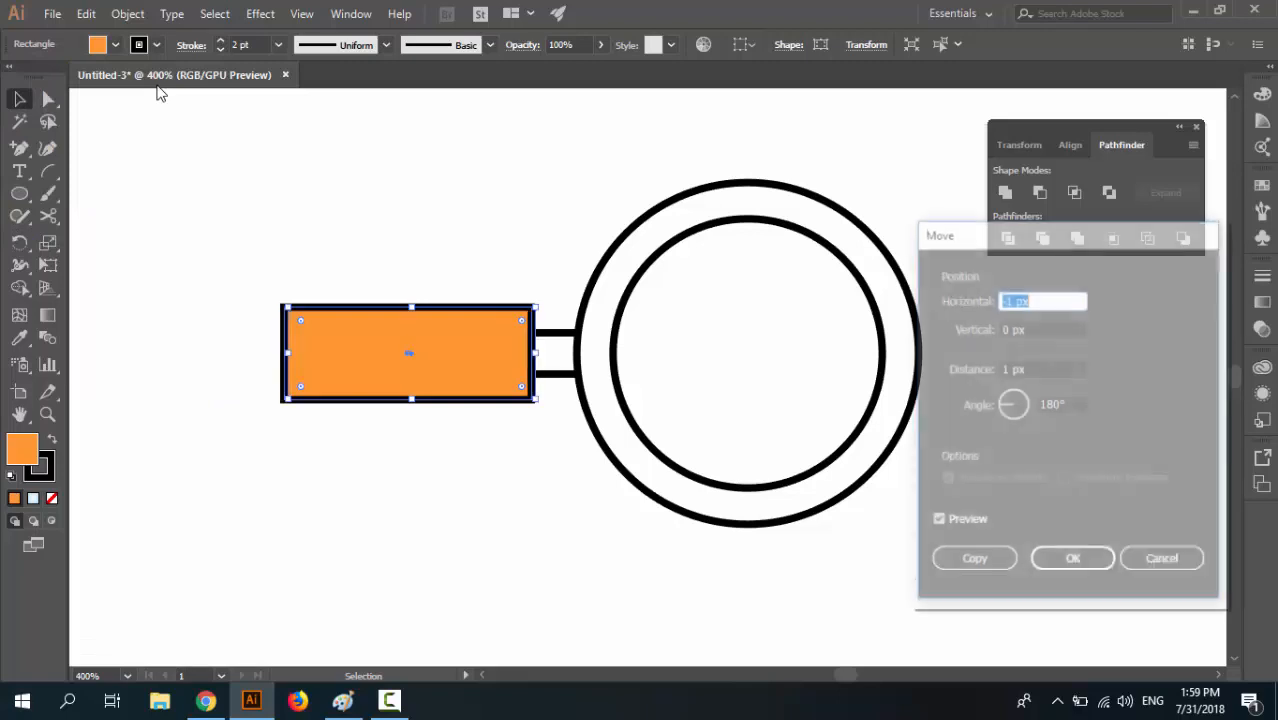
pyautogui.click(1150, 562)
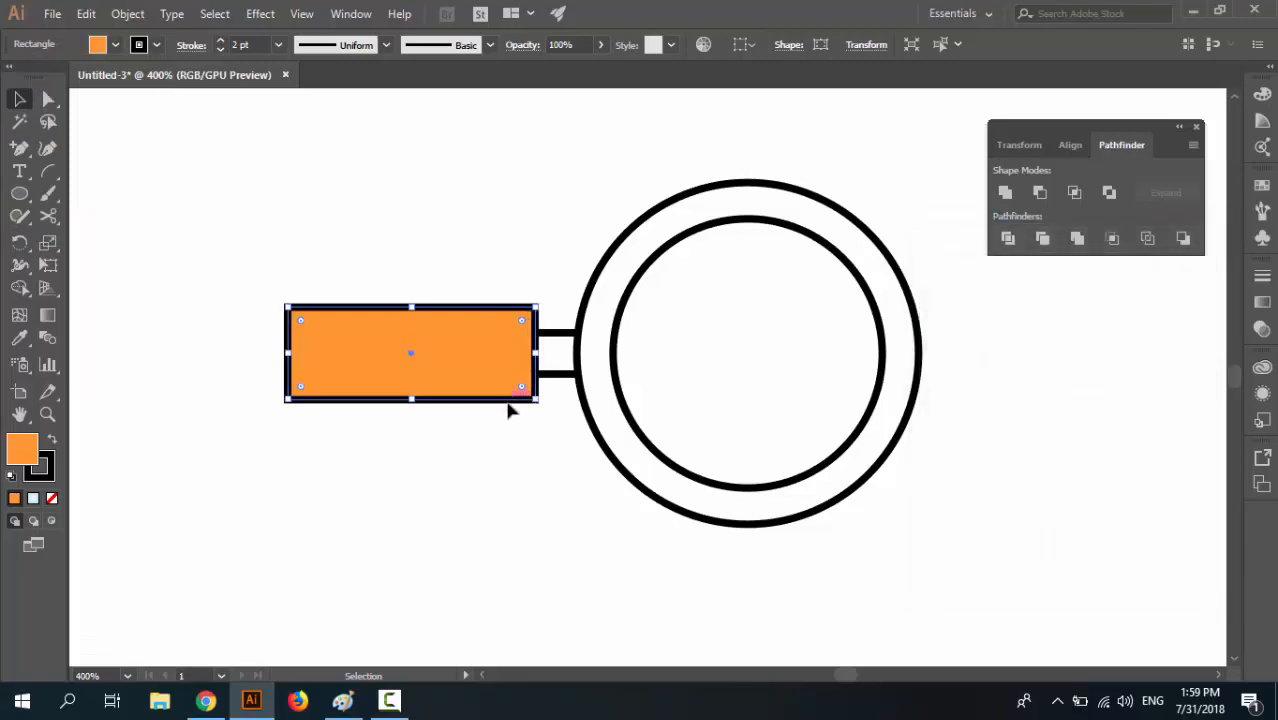
pyautogui.click(524, 460)
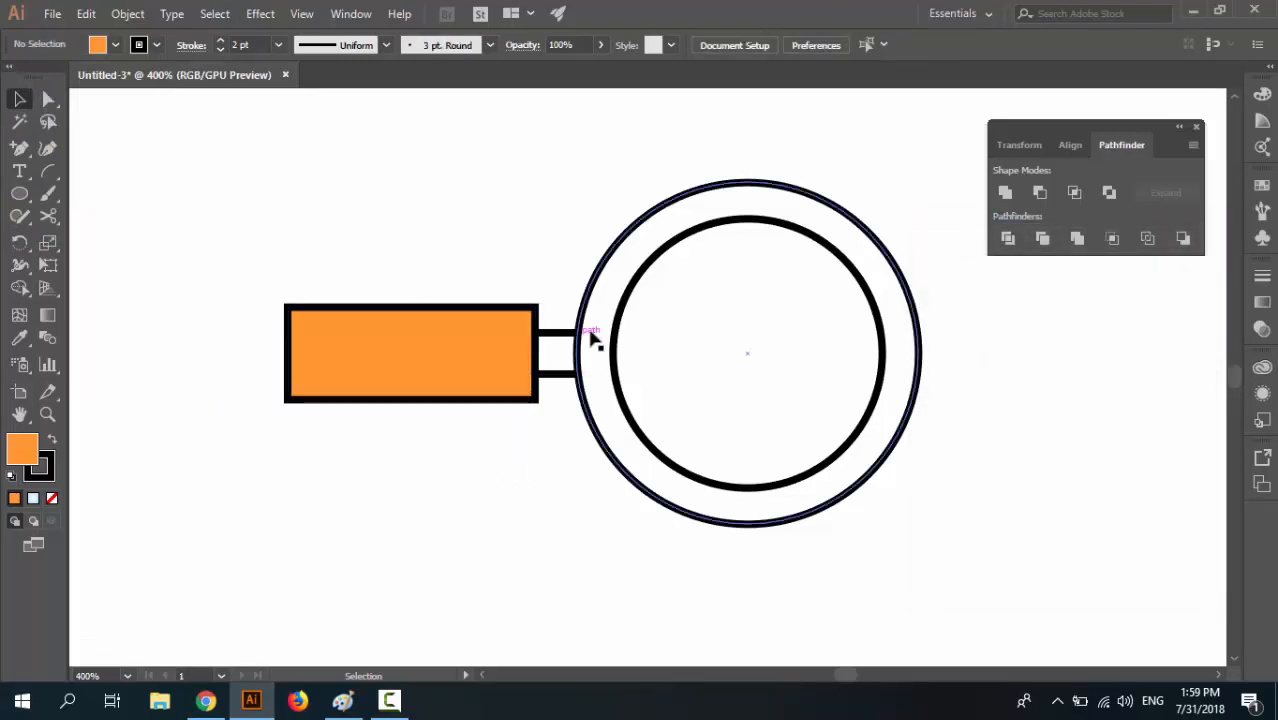
# Apply the handle's orange fill to the outer circle by sampling it with the Eyedropper, and deselect the circle
pyautogui.click(586, 293)
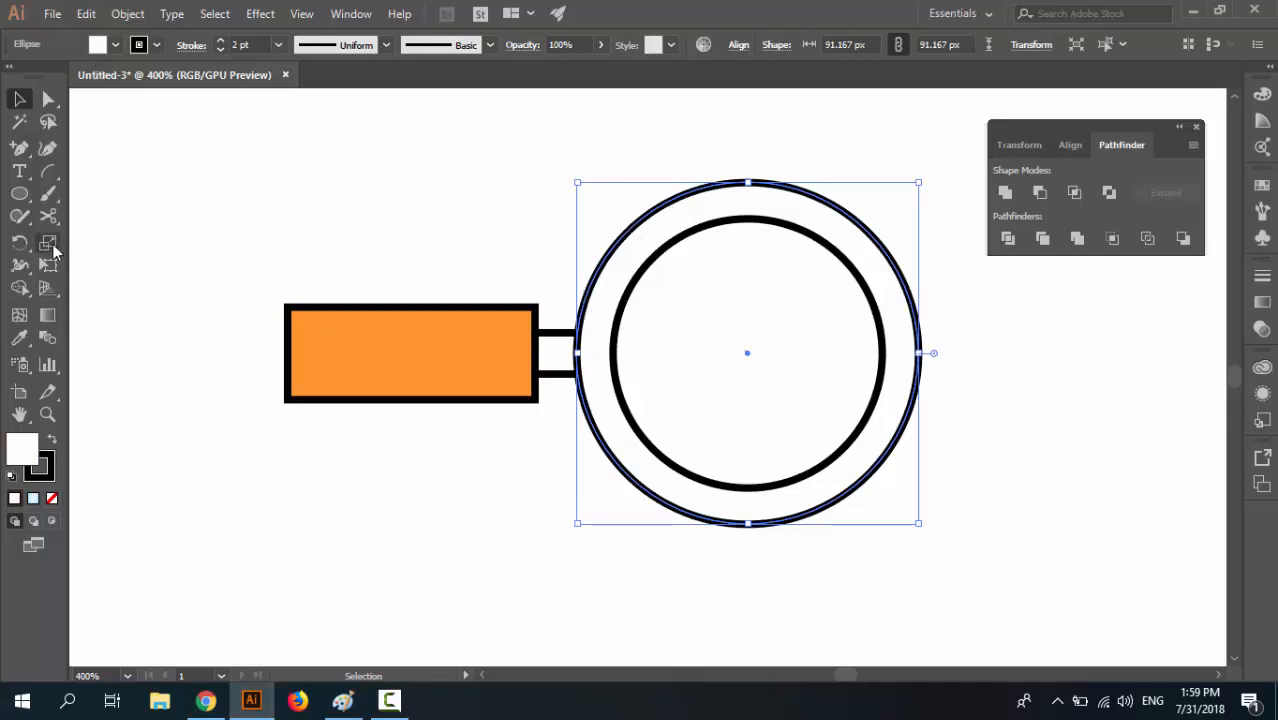
pyautogui.click(19, 338)
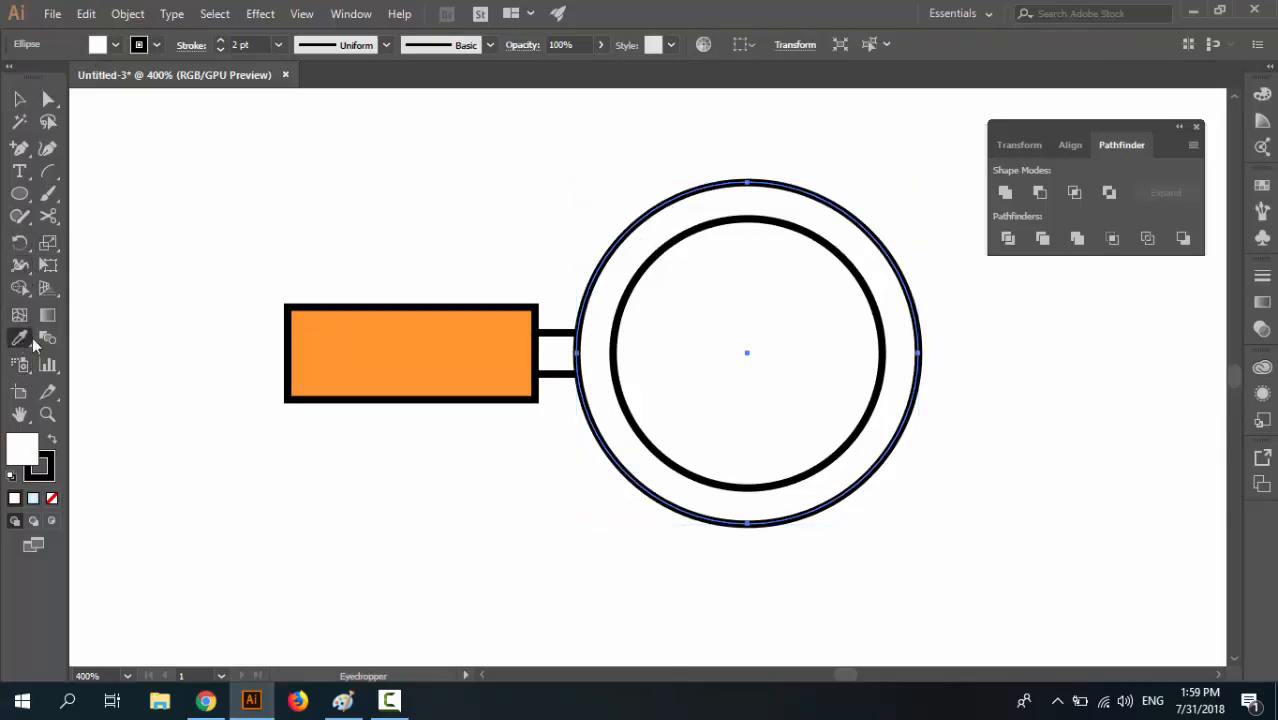
pyautogui.click(343, 365)
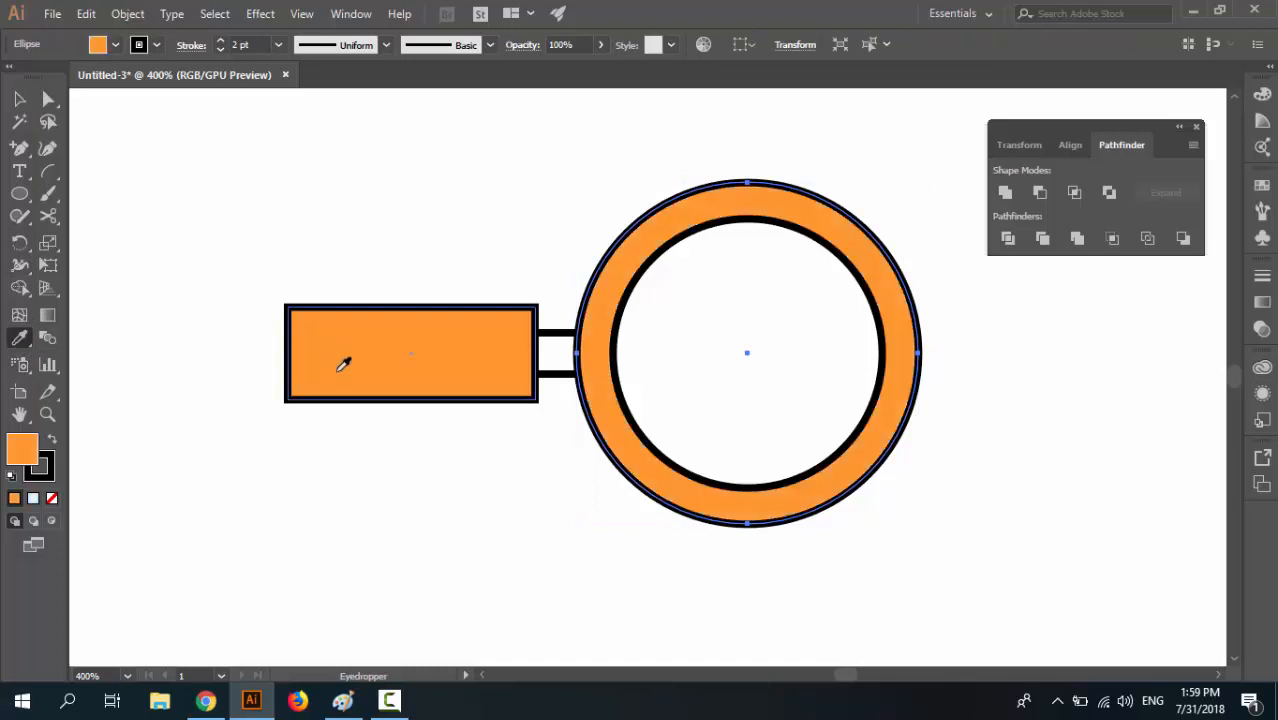
pyautogui.press('v')
pyautogui.click(465, 285)
# Fill the inner circle with teal, RGB 101, 204, 203, and deselect it
pyautogui.click(640, 283)
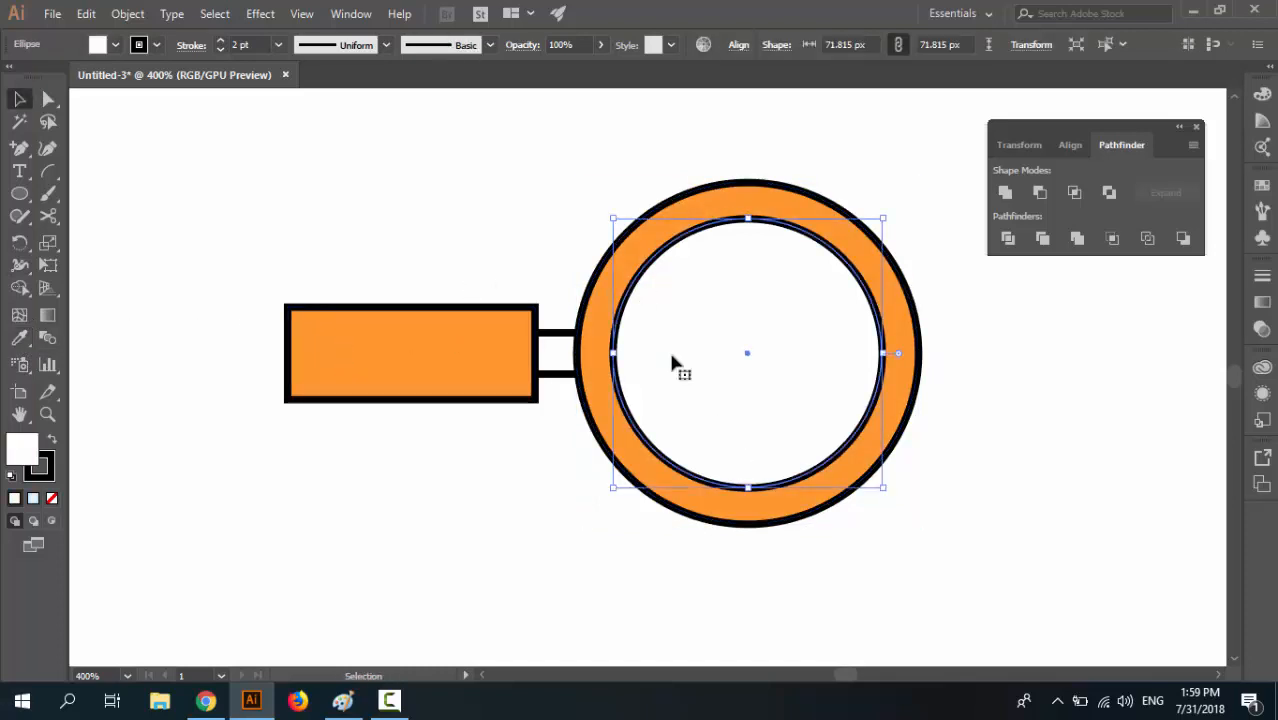
pyautogui.keyDown('shift'); pyautogui.click(104, 52); pyautogui.keyUp('shift')
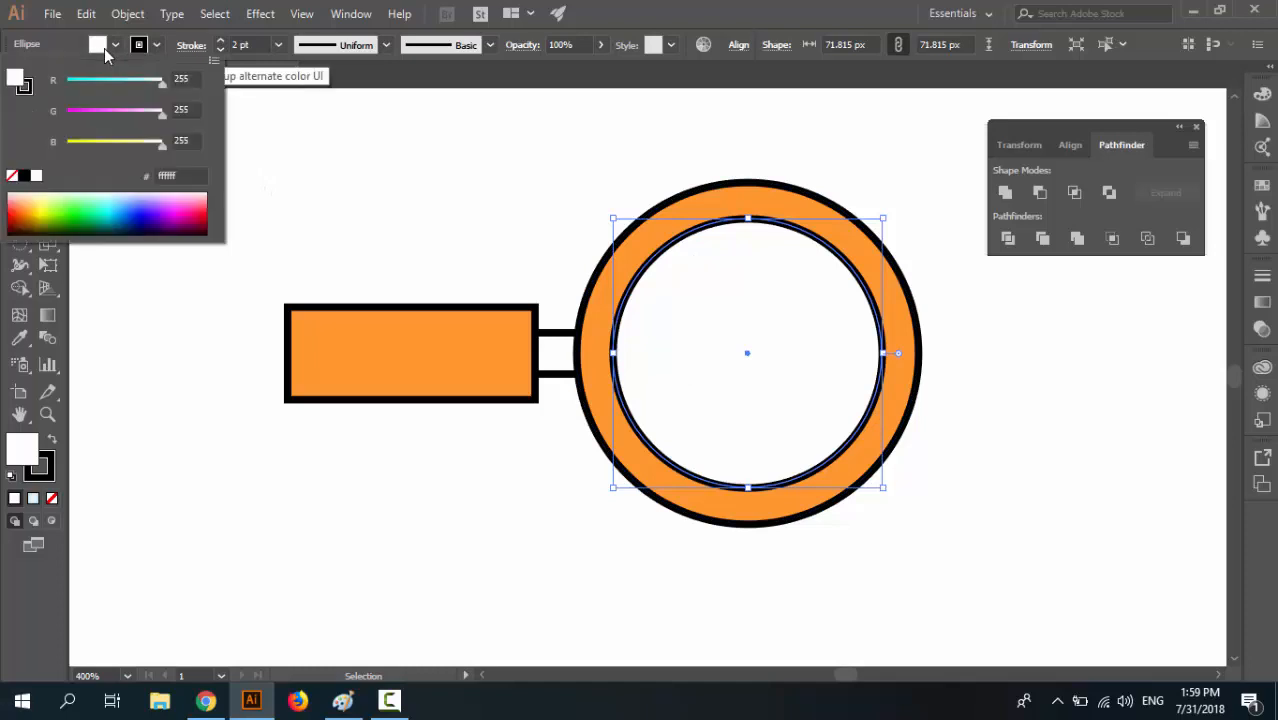
pyautogui.click(182, 79)
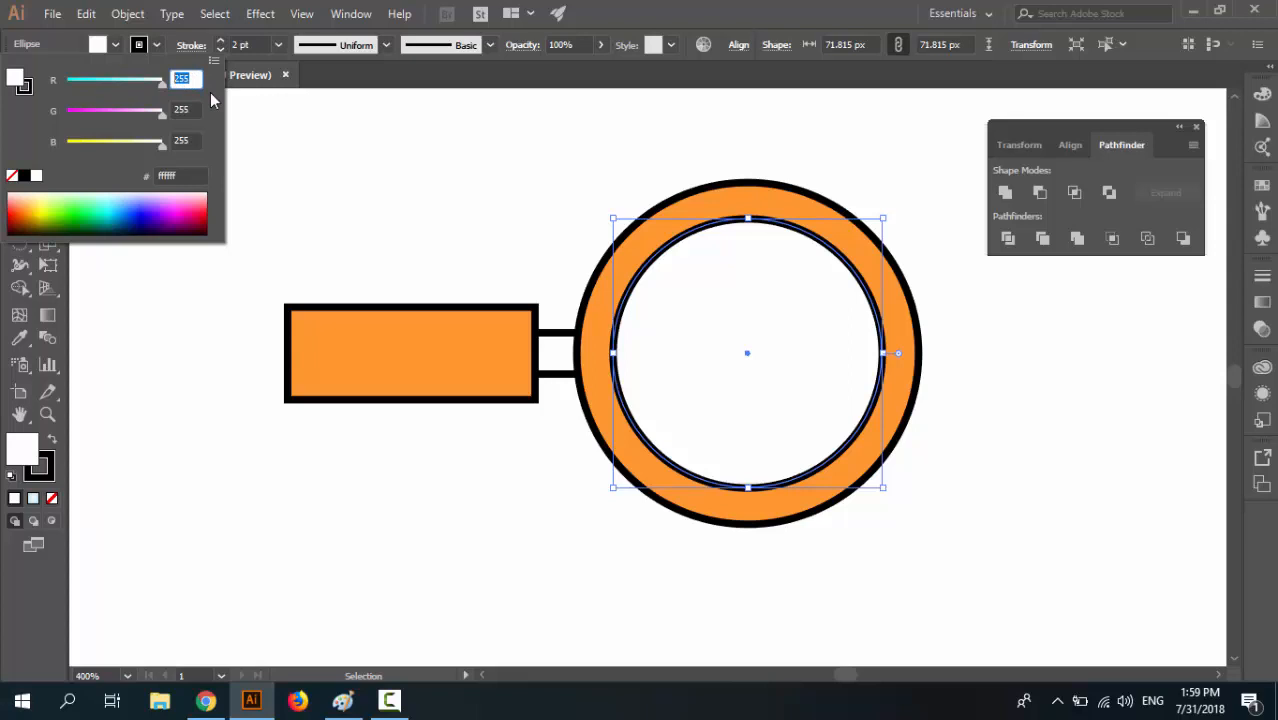
pyautogui.write('101')
pyautogui.press('Tab')
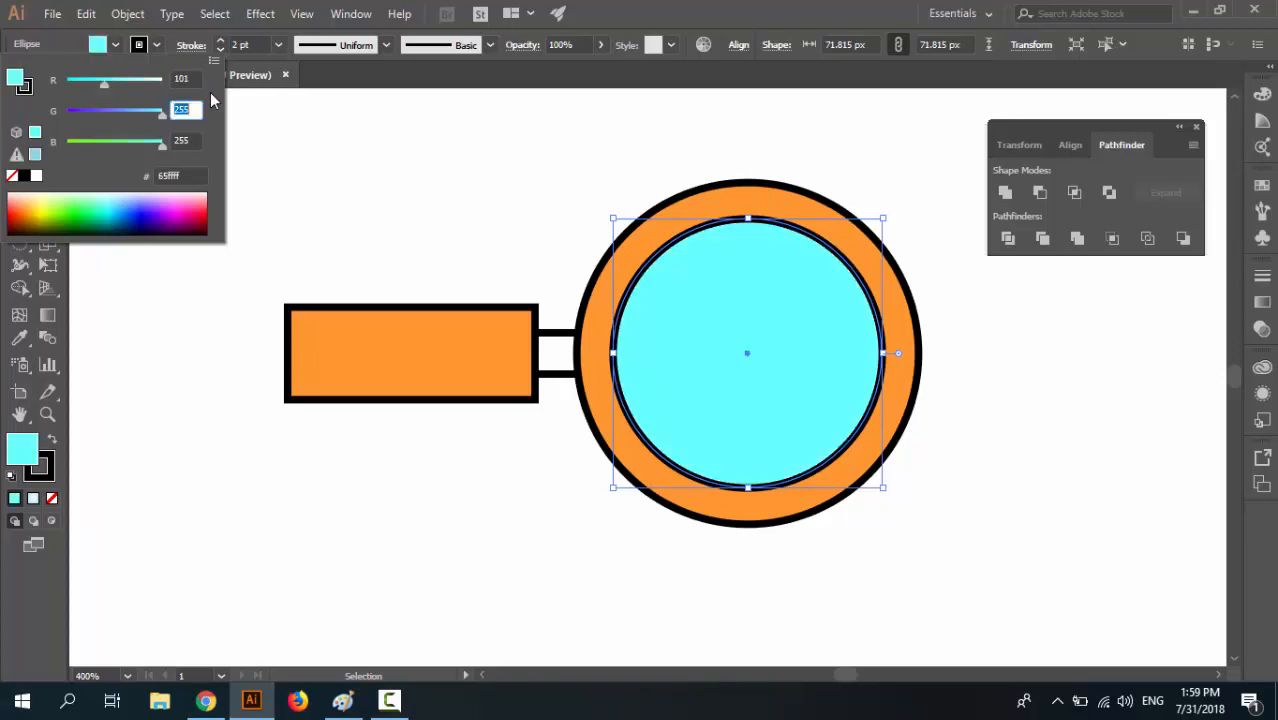
pyautogui.write('204')
pyautogui.press('Tab')
pyautogui.write('203')
pyautogui.press('Return')
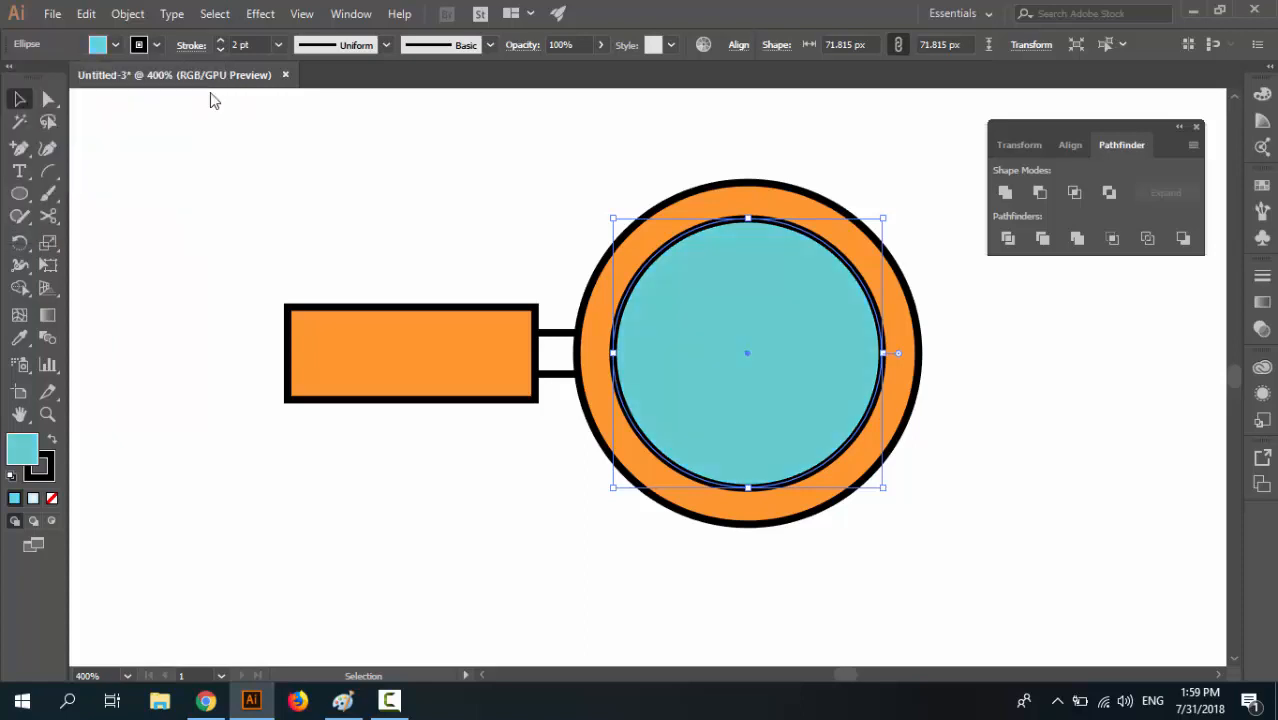
pyautogui.click(365, 185)
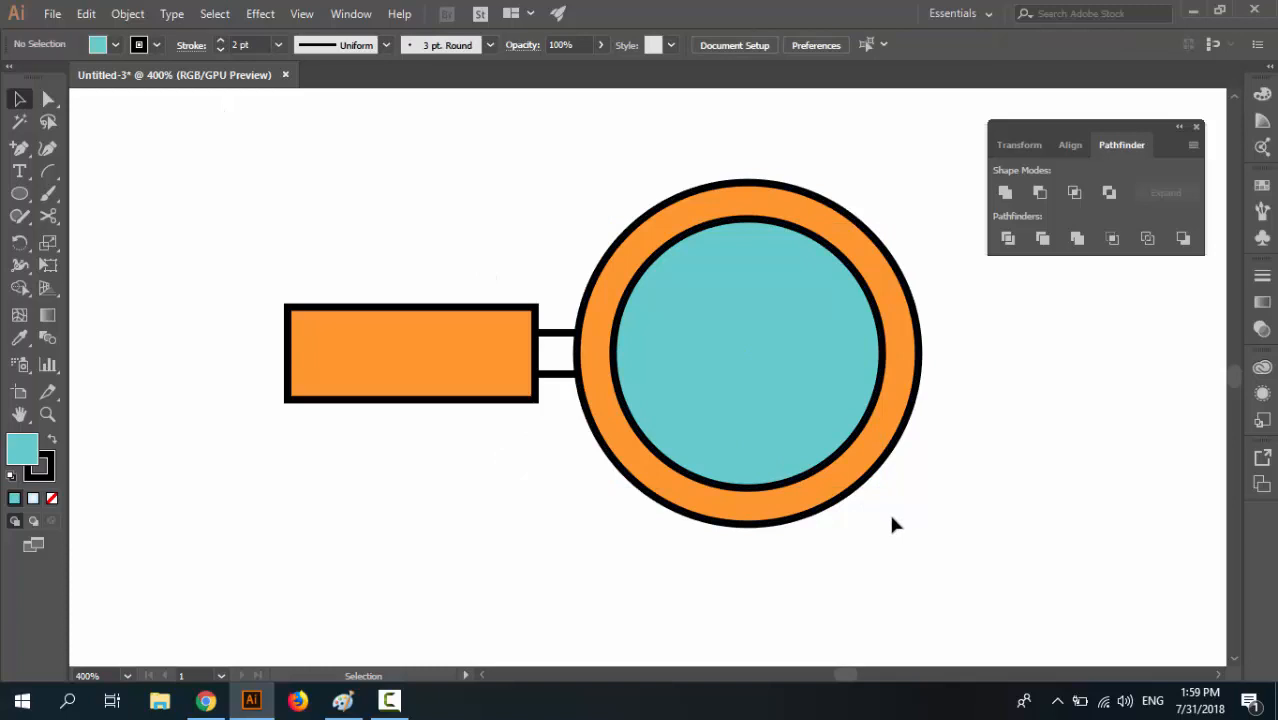
# Draw a trial arc about 32 x 28 px in the empty area above the handle, vary its curvature and open or closed form, and delete it
pyautogui.hotkey('ctrl', '-')
pyautogui.hotkey('ctrl', '-')
pyautogui.hotkey('ctrl', '-')
pyautogui.hotkey('ctrl', '+')
pyautogui.hotkey('ctrl', '+')
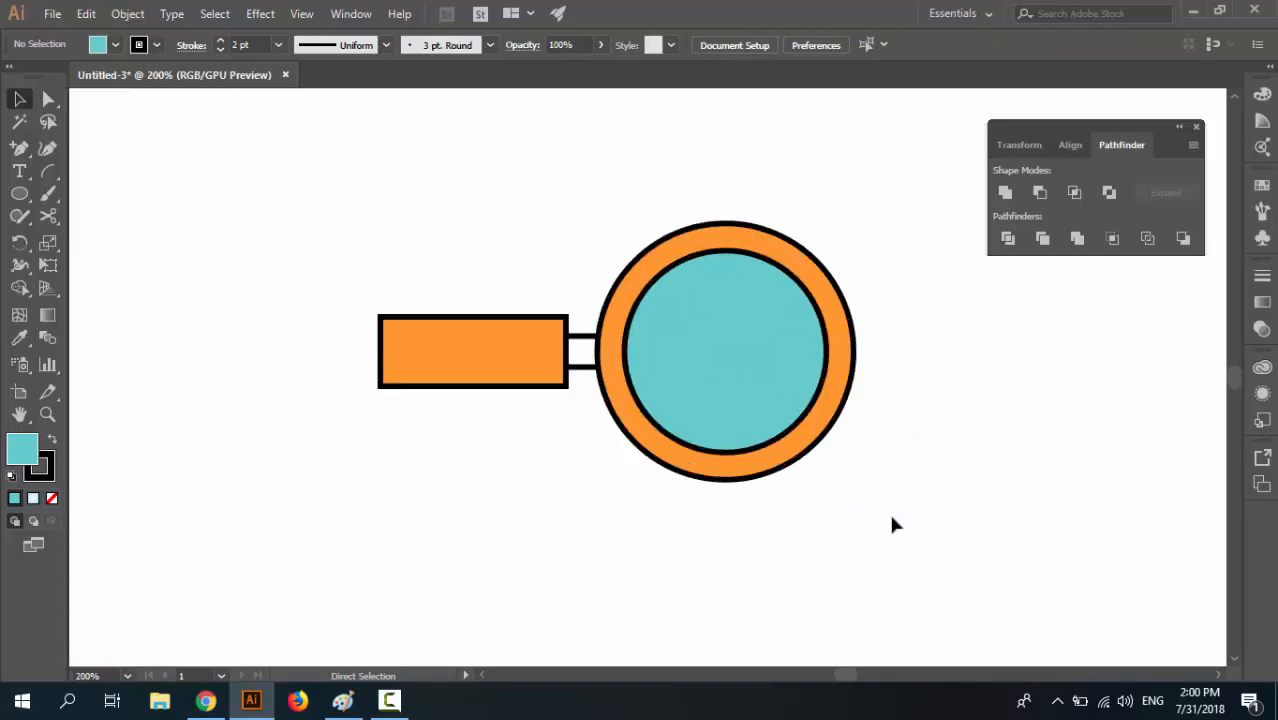
pyautogui.moveTo(890, 518); pyautogui.dragTo(817, 533)
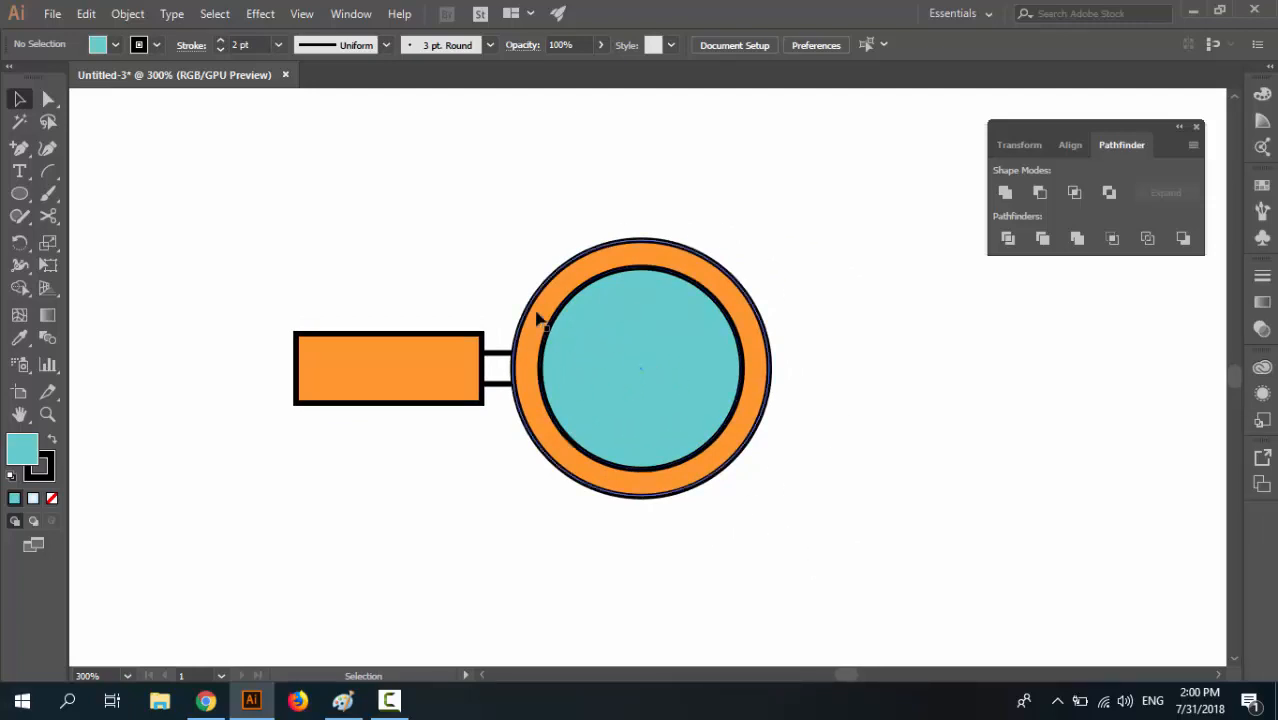
pyautogui.click(51, 173)
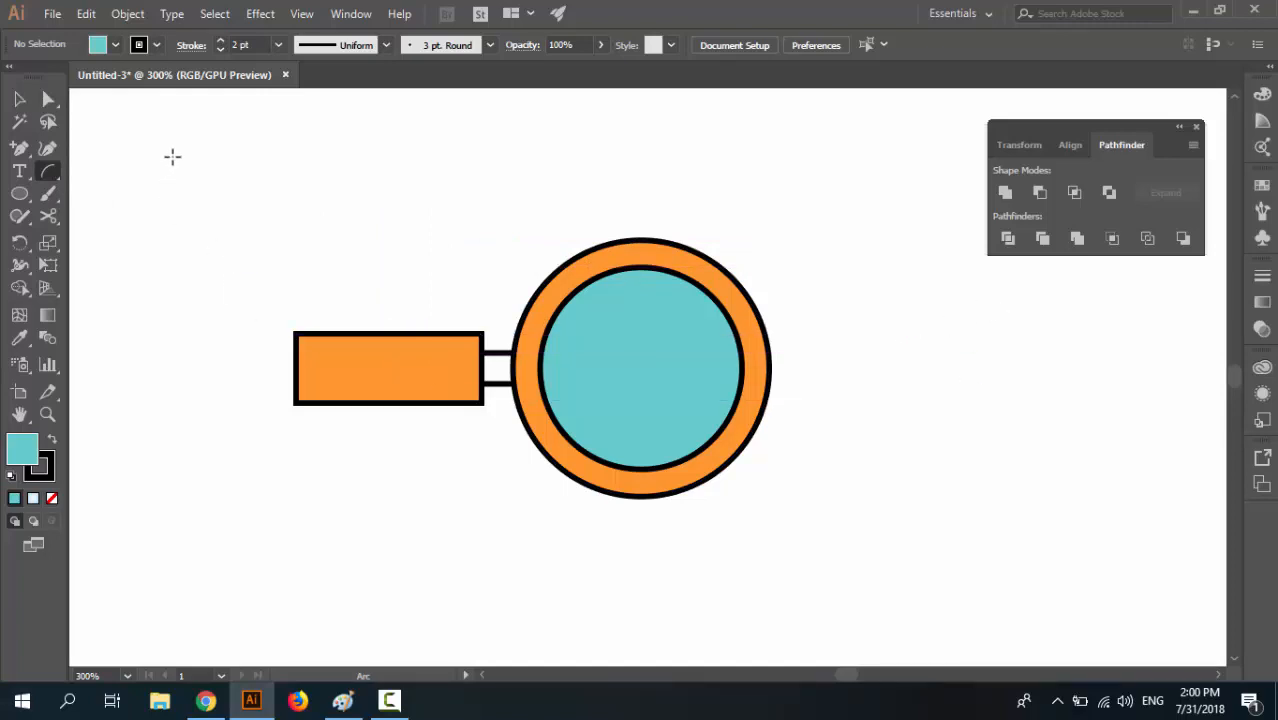
pyautogui.moveTo(172, 156); pyautogui.dragTo(258, 235)
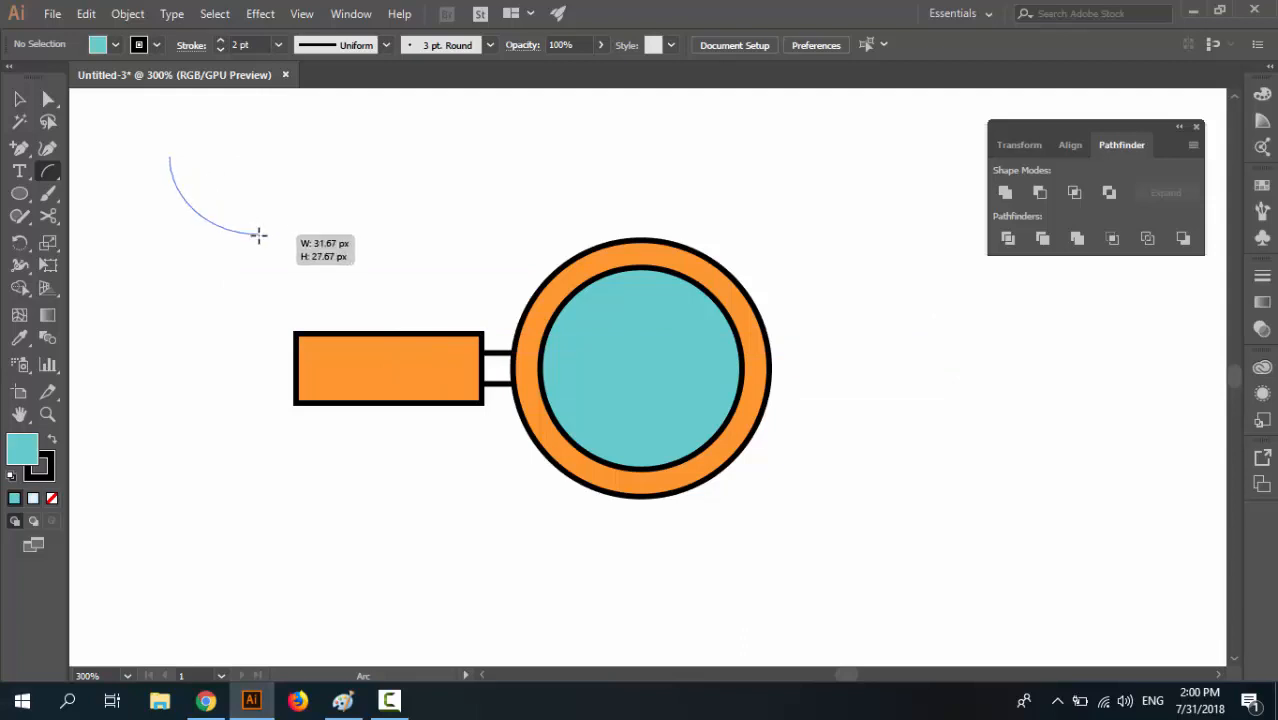
pyautogui.press('x')
pyautogui.moveTo(258, 235); pyautogui.dragTo(258, 235)
pyautogui.press('x')
pyautogui.press('x')
pyautogui.press('x')
pyautogui.press('x')
pyautogui.press('x')
pyautogui.press('x')
pyautogui.press('x')
pyautogui.press('c')
pyautogui.press('c')
pyautogui.press('c')
pyautogui.press('c')
pyautogui.press('c')
pyautogui.press('c')
pyautogui.press('c')
pyautogui.press('c')
pyautogui.press('Delete')
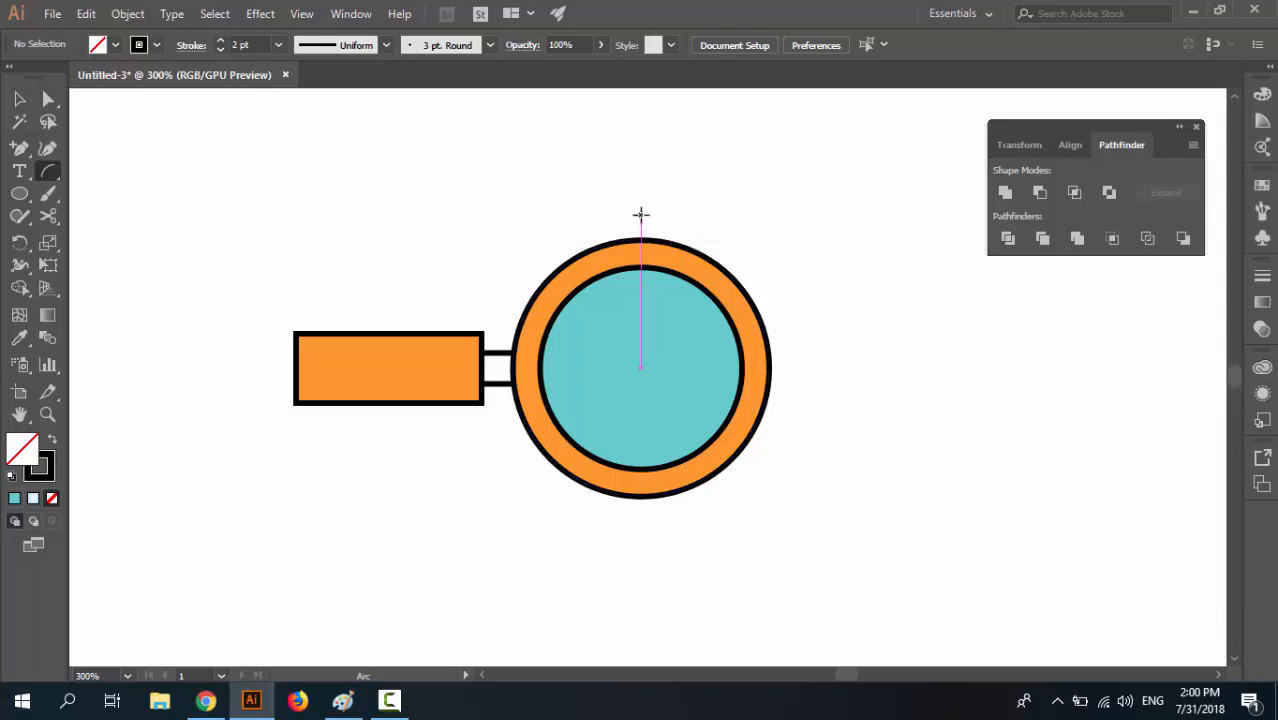
# Try to draw a quarter-circle arc around the upper-right side of the outer circle, and undo it
pyautogui.moveTo(641, 214); pyautogui.dragTo(710, 290)
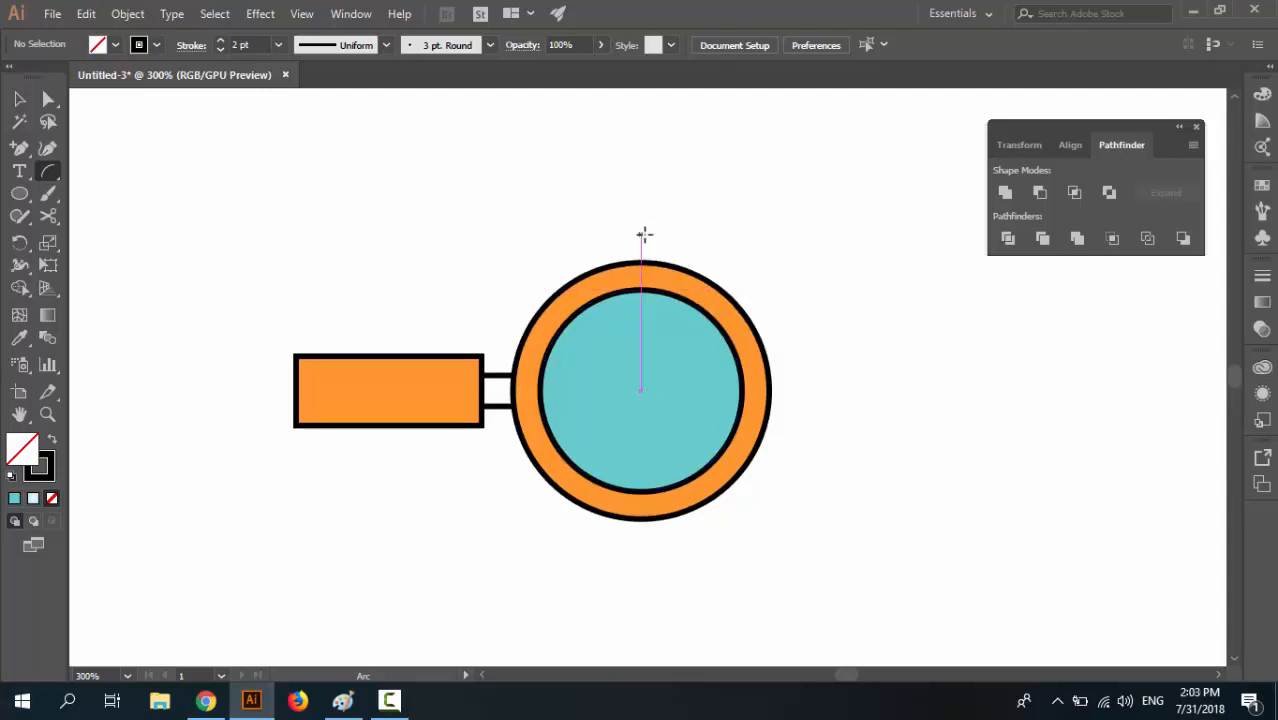
pyautogui.moveTo(644, 237); pyautogui.dragTo(801, 392)
pyautogui.press('c')
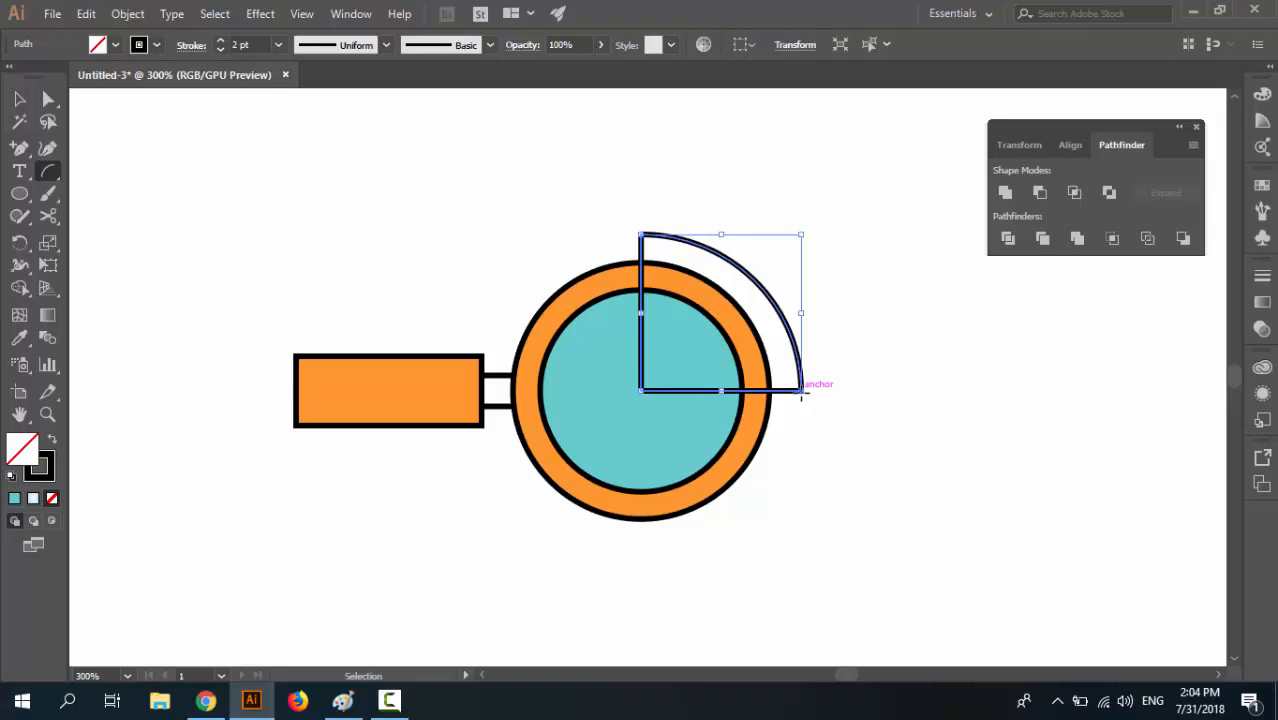
pyautogui.hotkey('ctrl', 'z')
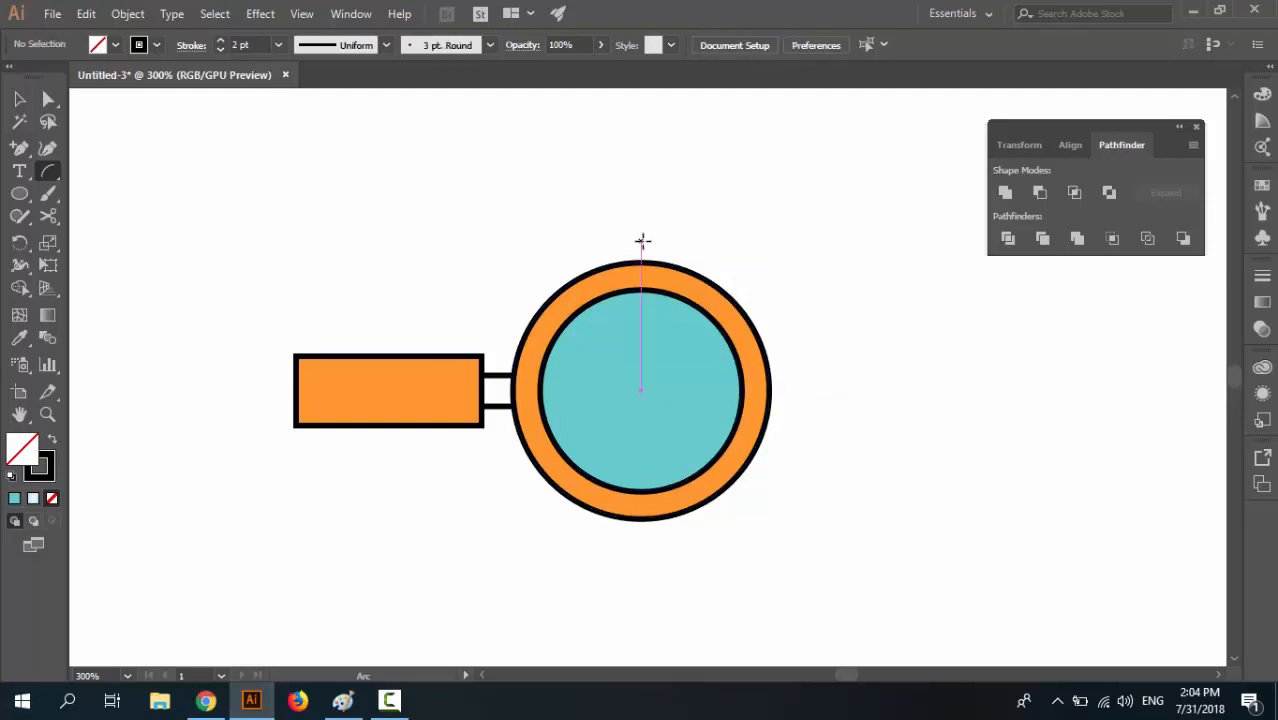
# Draw an open quarter-circle arc with the Arc tool, running just outside the outer circle from directly above its centre to its right side
pyautogui.moveTo(642, 240); pyautogui.dragTo(792, 392)
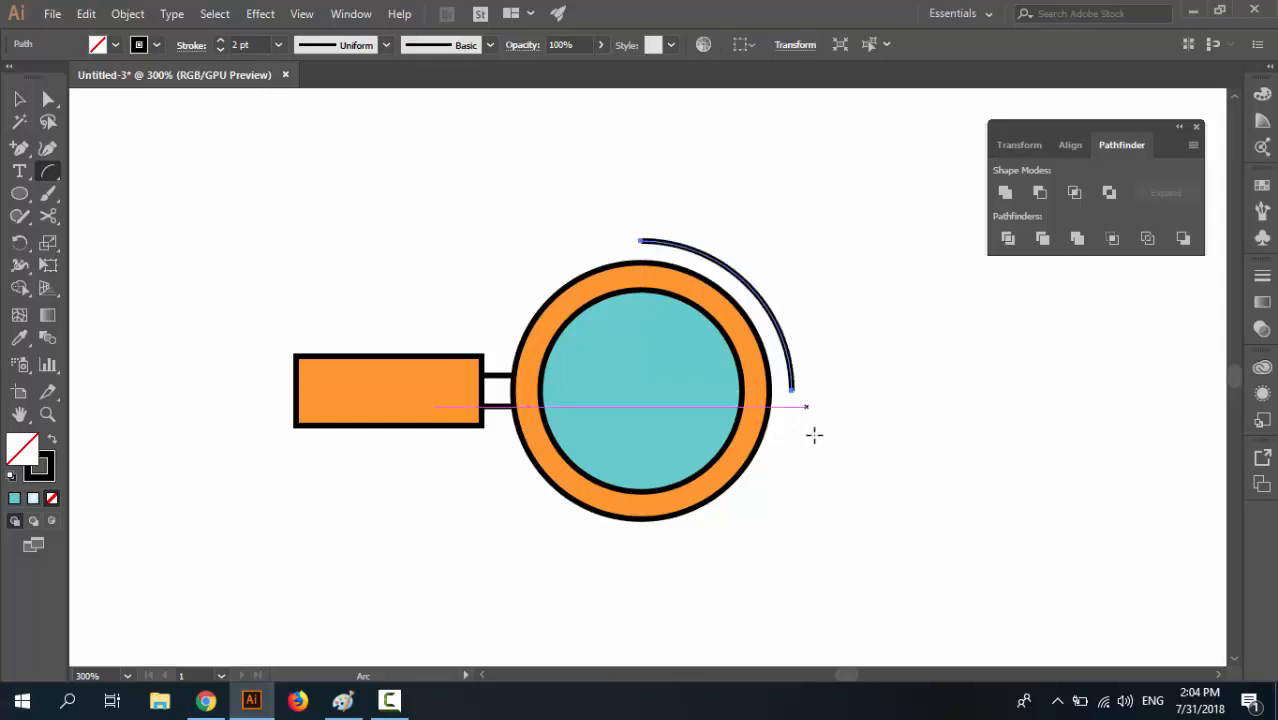
pyautogui.press('c')
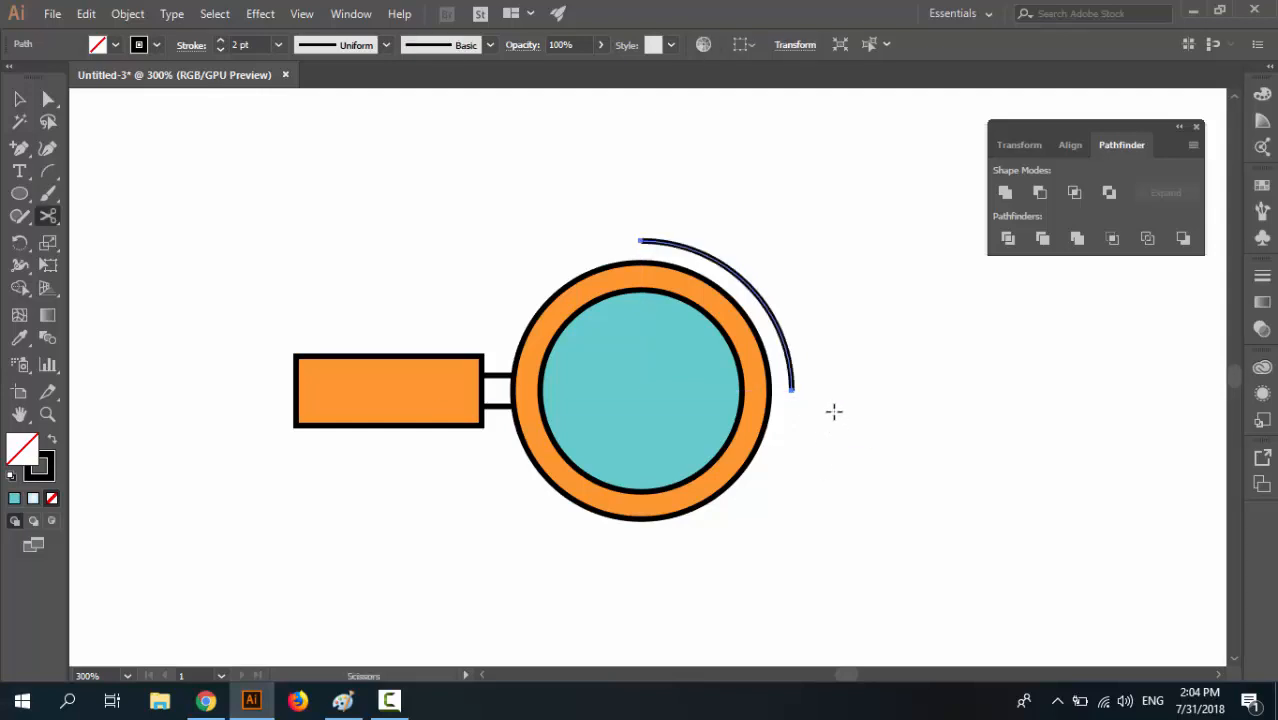
pyautogui.press('v')
pyautogui.click(822, 412)
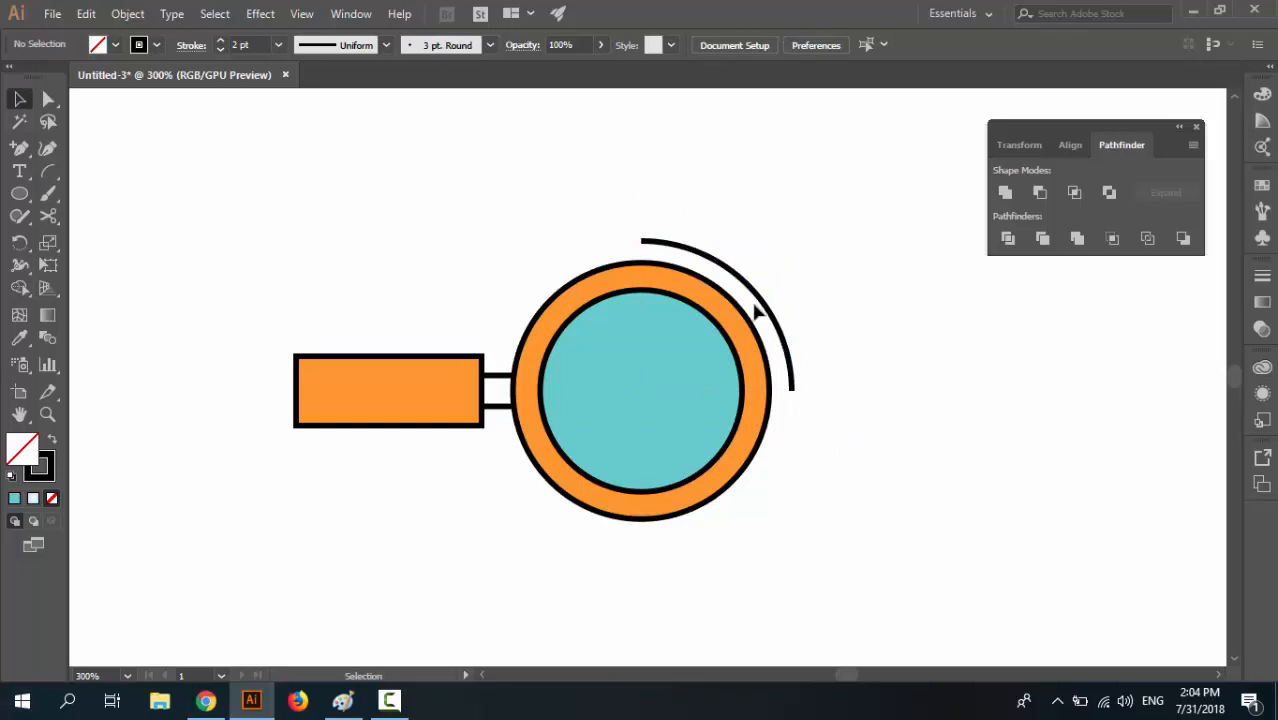
# Change the stroke of the quarter-circle arc to the lens's teal colour and deselect it
pyautogui.click(763, 305)
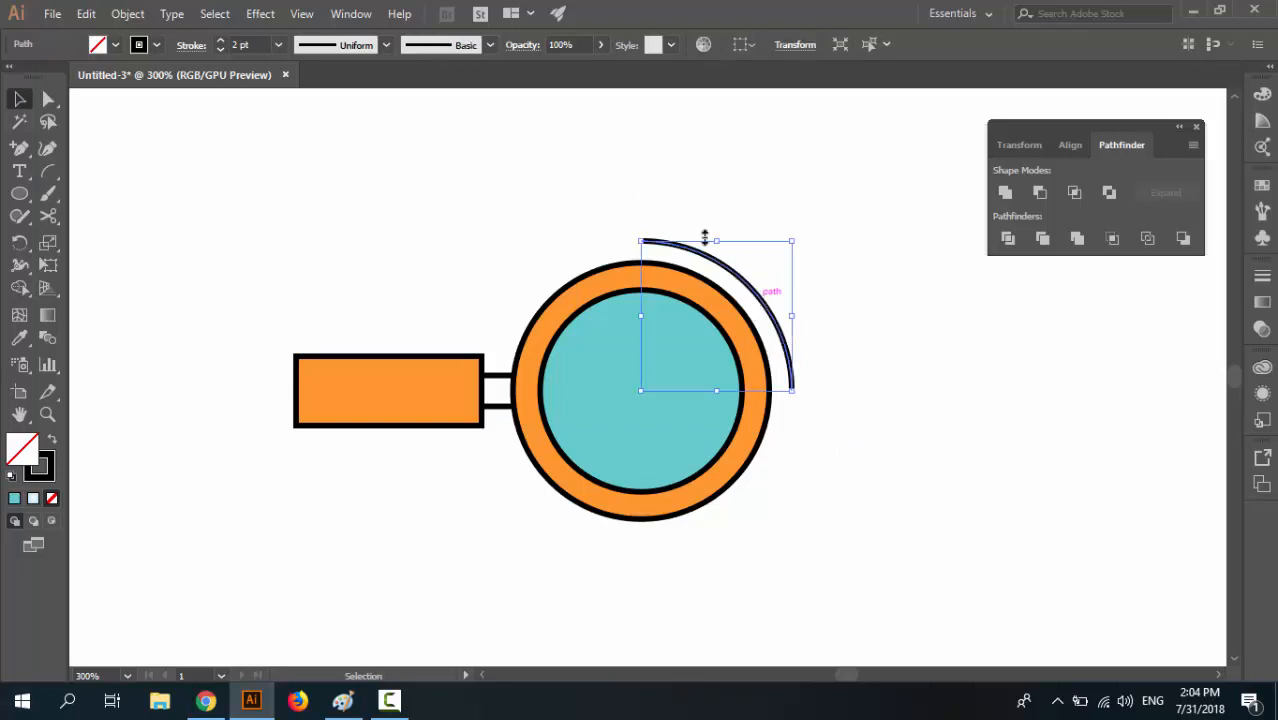
pyautogui.click(134, 55)
pyautogui.click(106, 177)
pyautogui.click(394, 214)
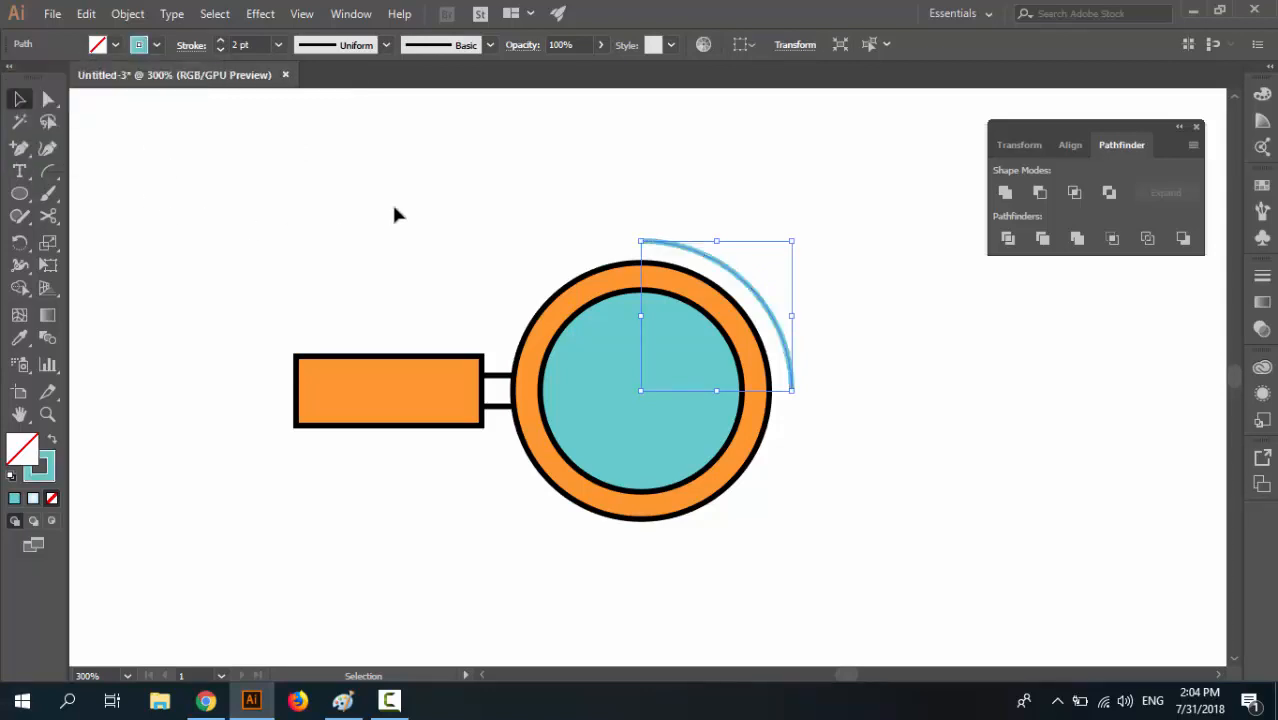
pyautogui.click(459, 252)
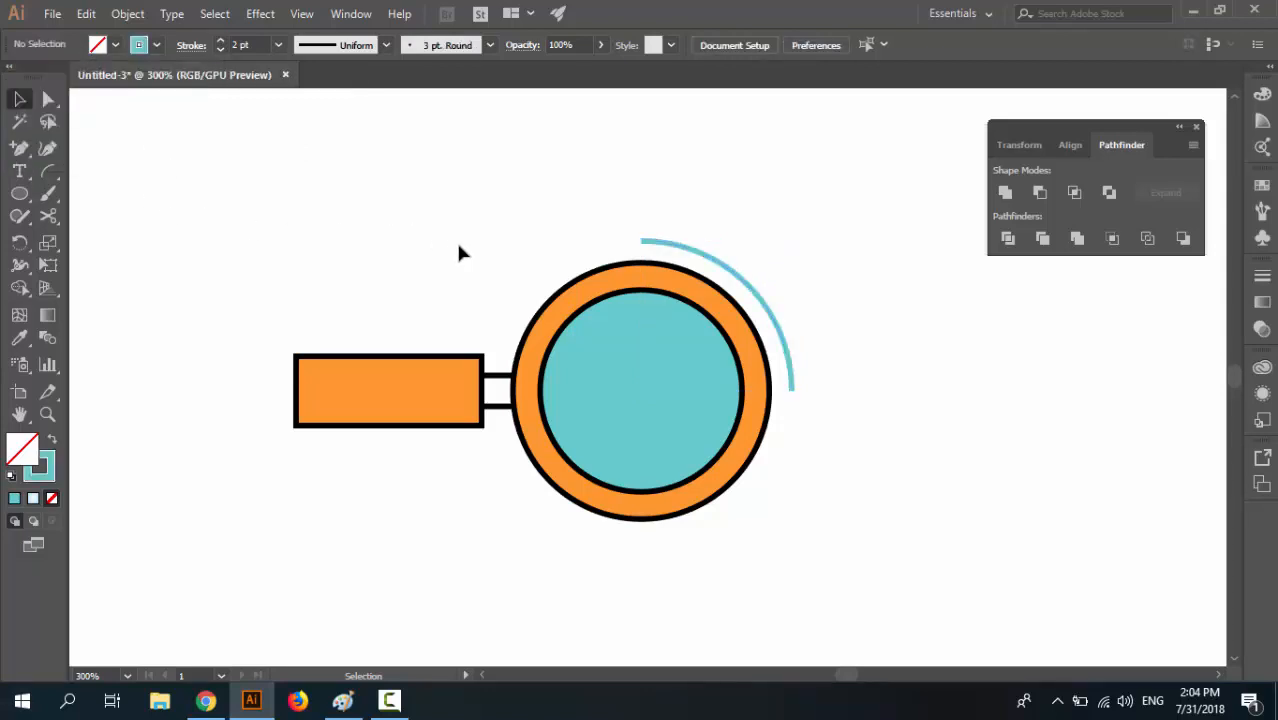
# Add an anchor point to the teal arc, about a quarter of the way along from its upper end
pyautogui.click(736, 276)
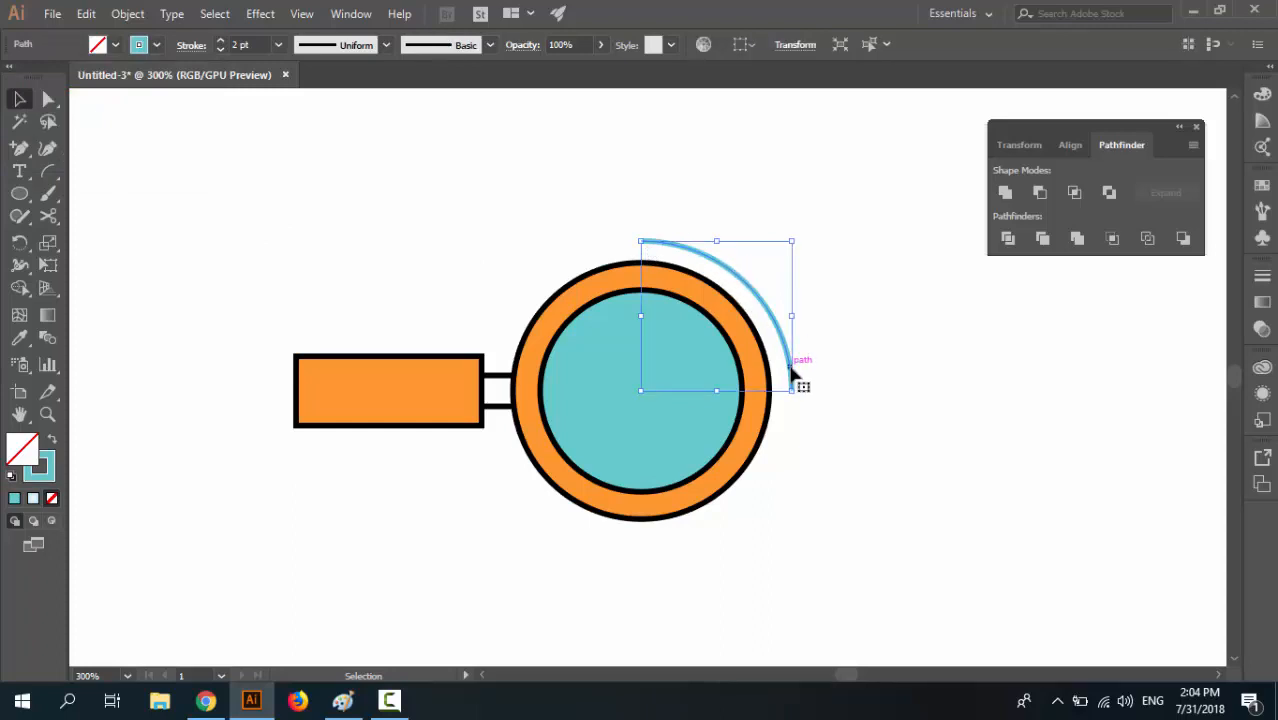
pyautogui.hotkey('ctrl', '=')
pyautogui.hotkey('ctrl', '=')
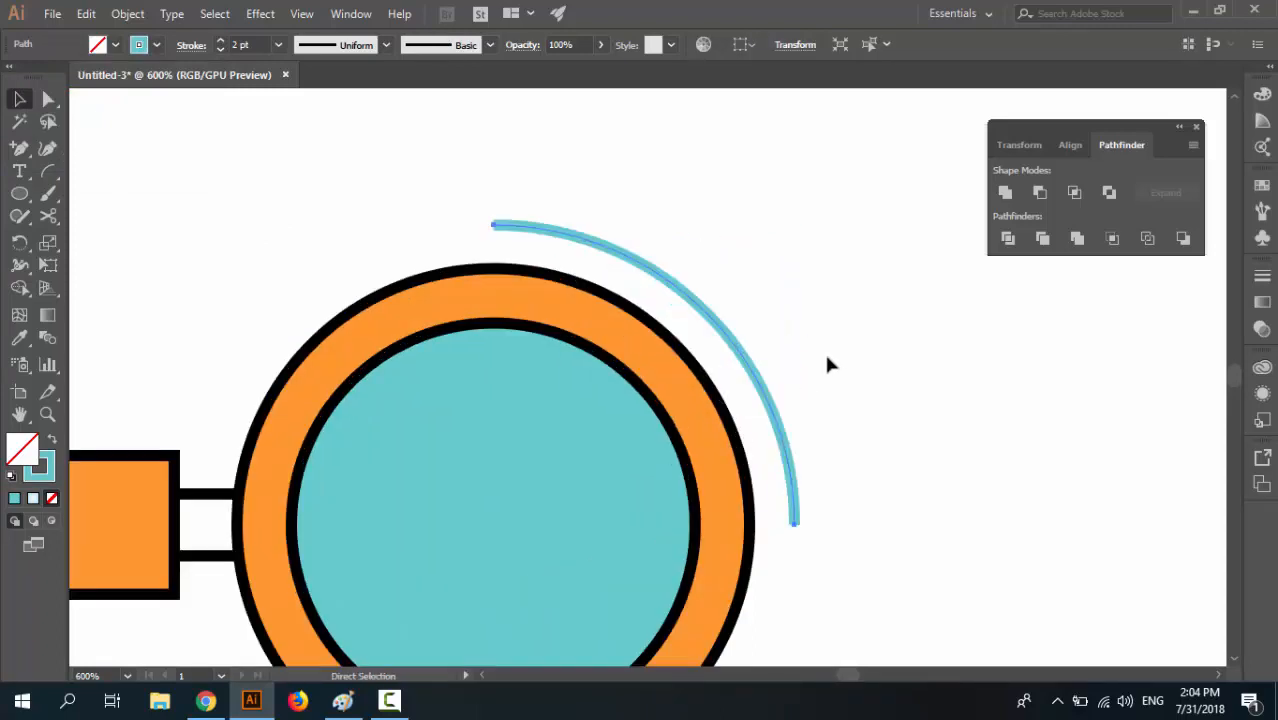
pyautogui.scroll(-2, 608, 345)
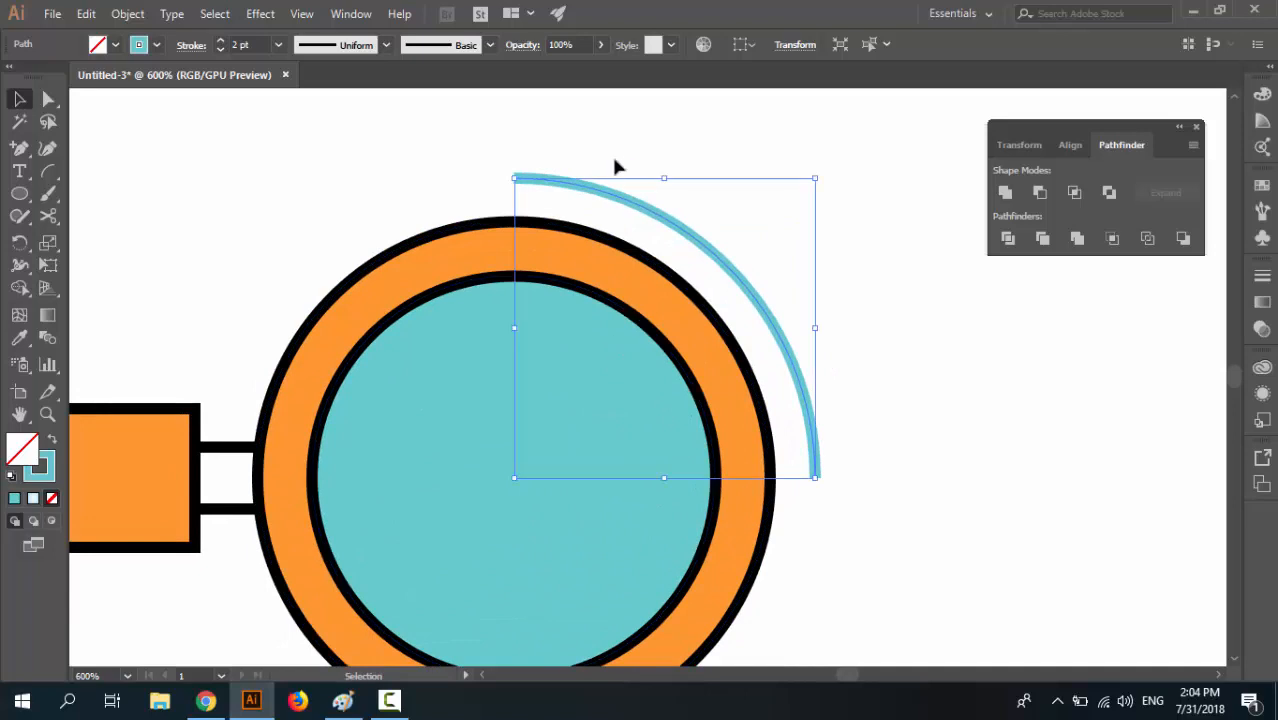
pyautogui.click(613, 166)
pyautogui.click(611, 197)
pyautogui.click(19, 148)
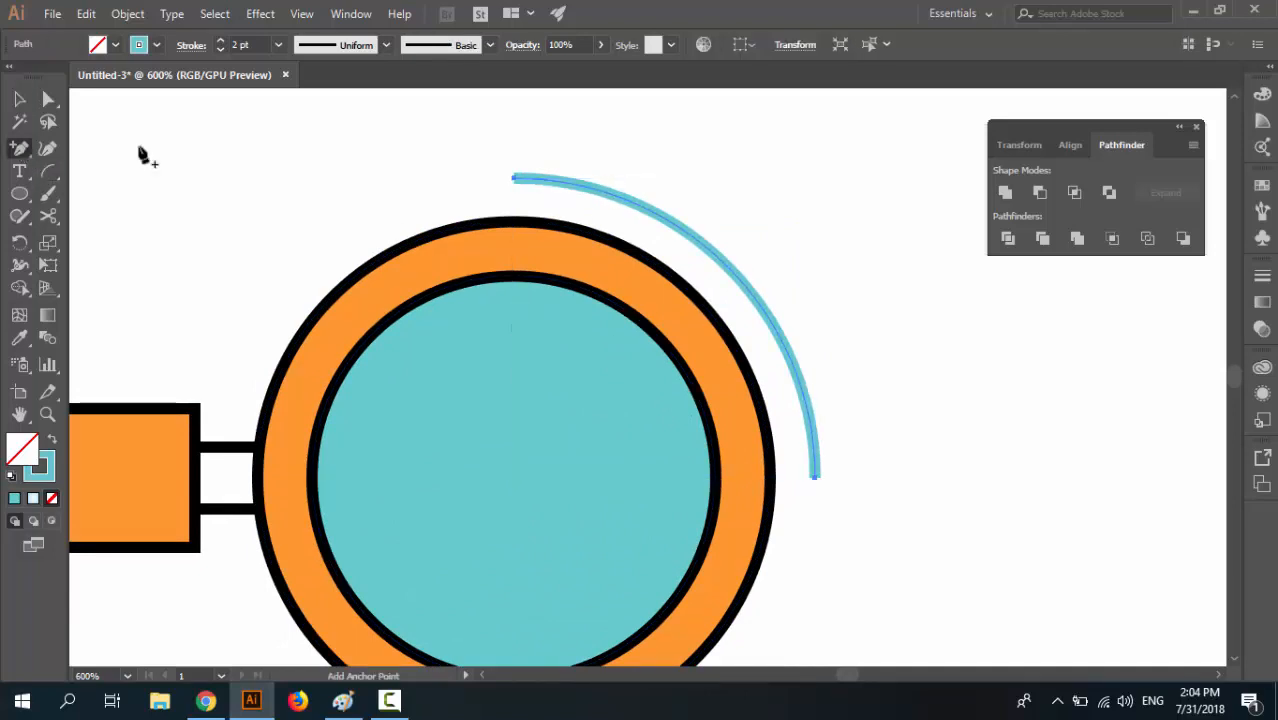
pyautogui.click(622, 199)
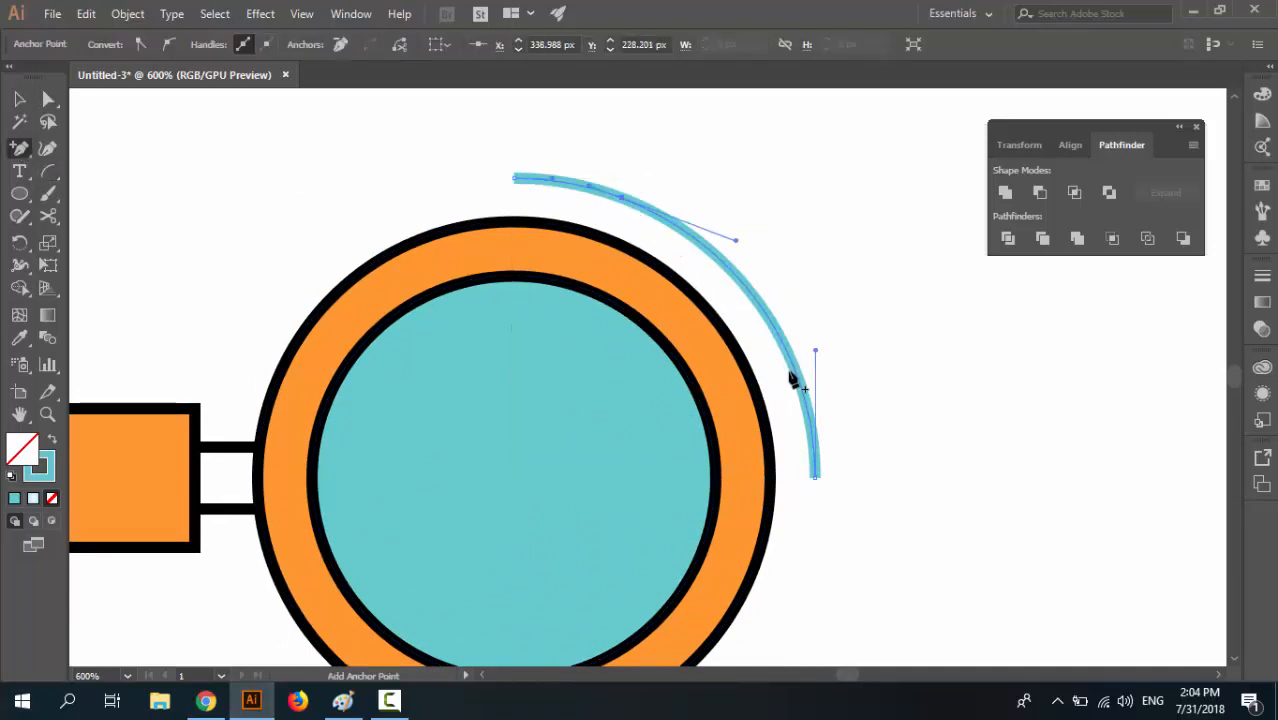
# Add an anchor point near the teal arc's lower end, and delete both end points to shorten the arc to its middle portion
pyautogui.click(805, 395)
pyautogui.click(49, 99)
pyautogui.click(840, 527)
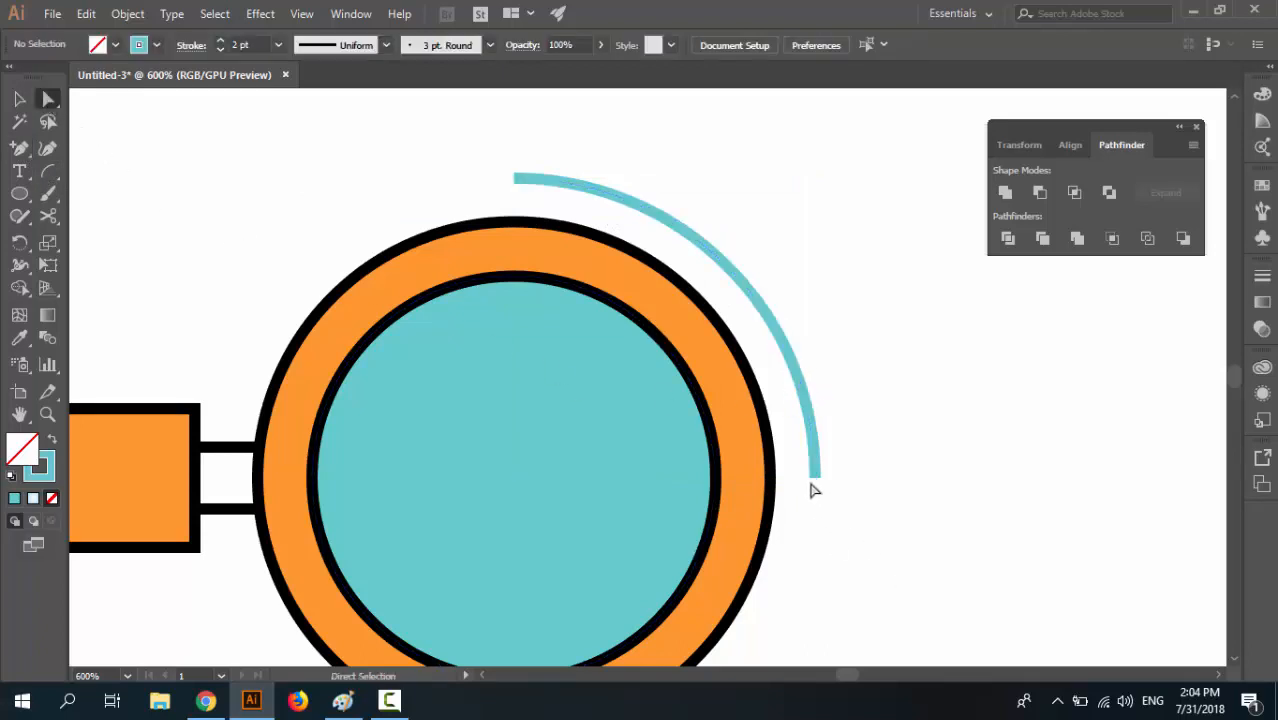
pyautogui.click(815, 477)
pyautogui.press('Delete')
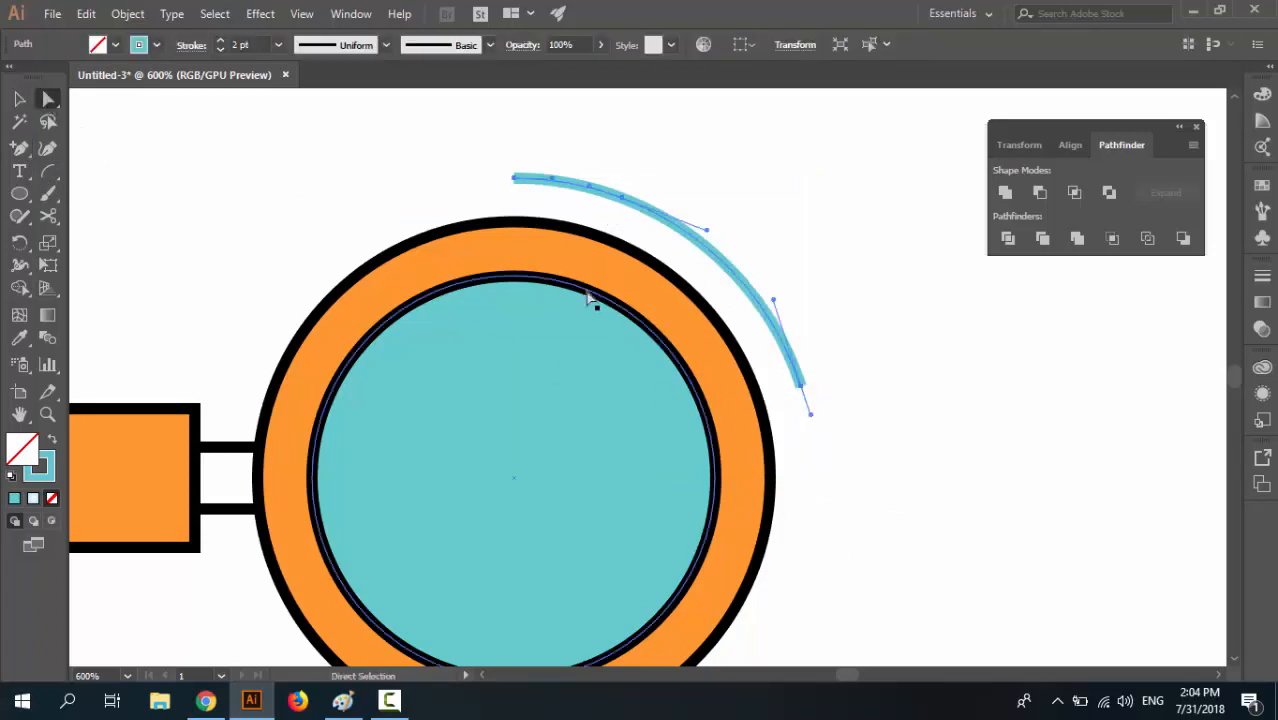
pyautogui.click(516, 183)
pyautogui.press('Delete')
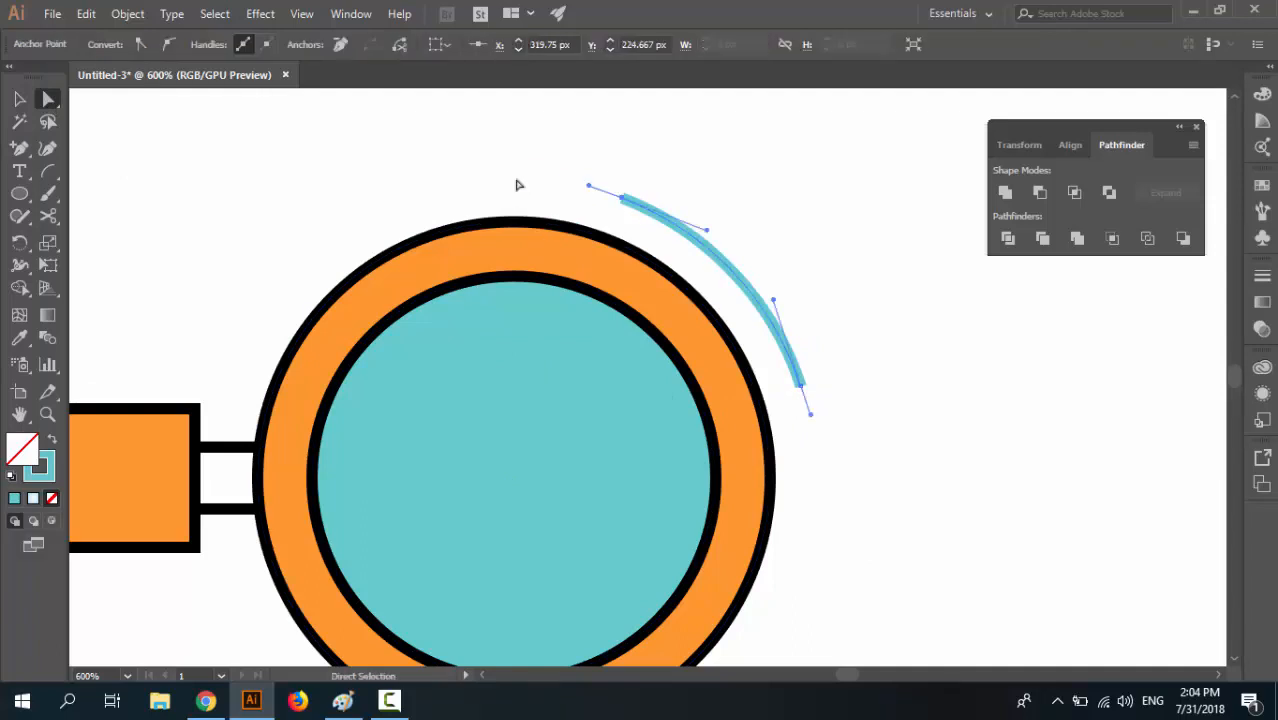
pyautogui.click(608, 160)
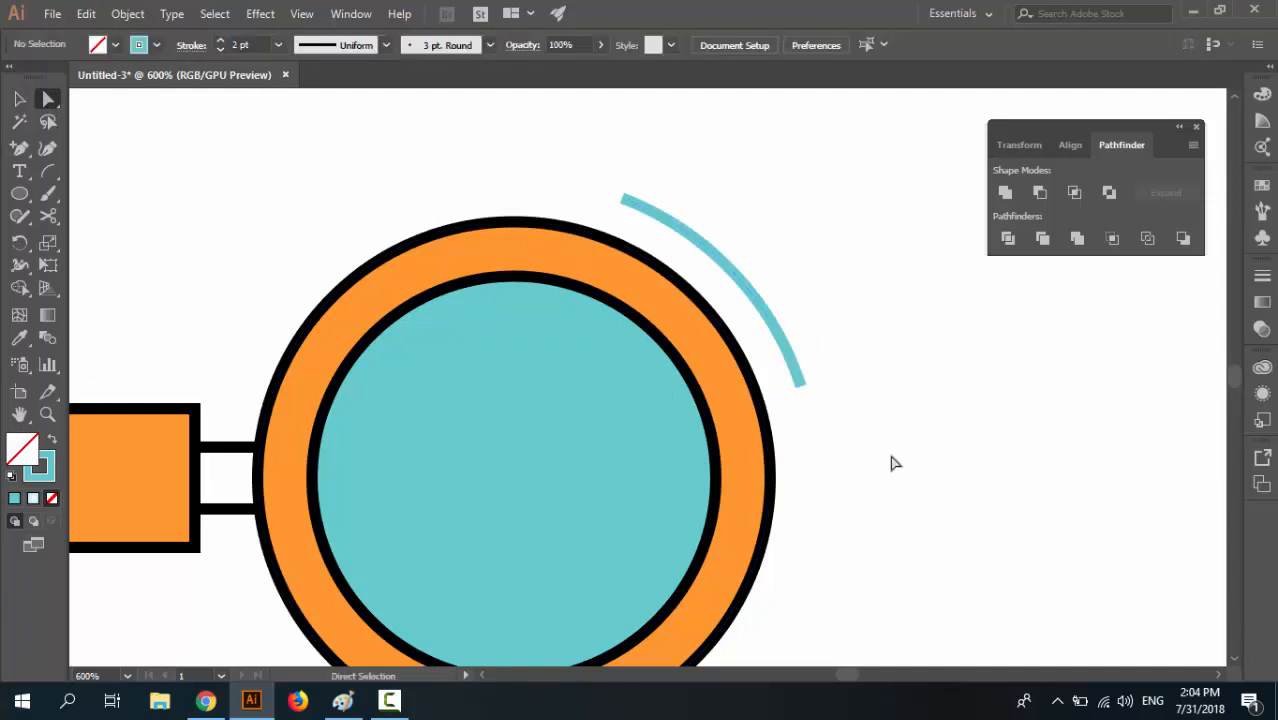
# Make a copy of the shortened teal arc rotated 202° about the lens centre, and deselect it
pyautogui.hotkey('ctrl', '-')
pyautogui.hotkey('ctrl', '-')
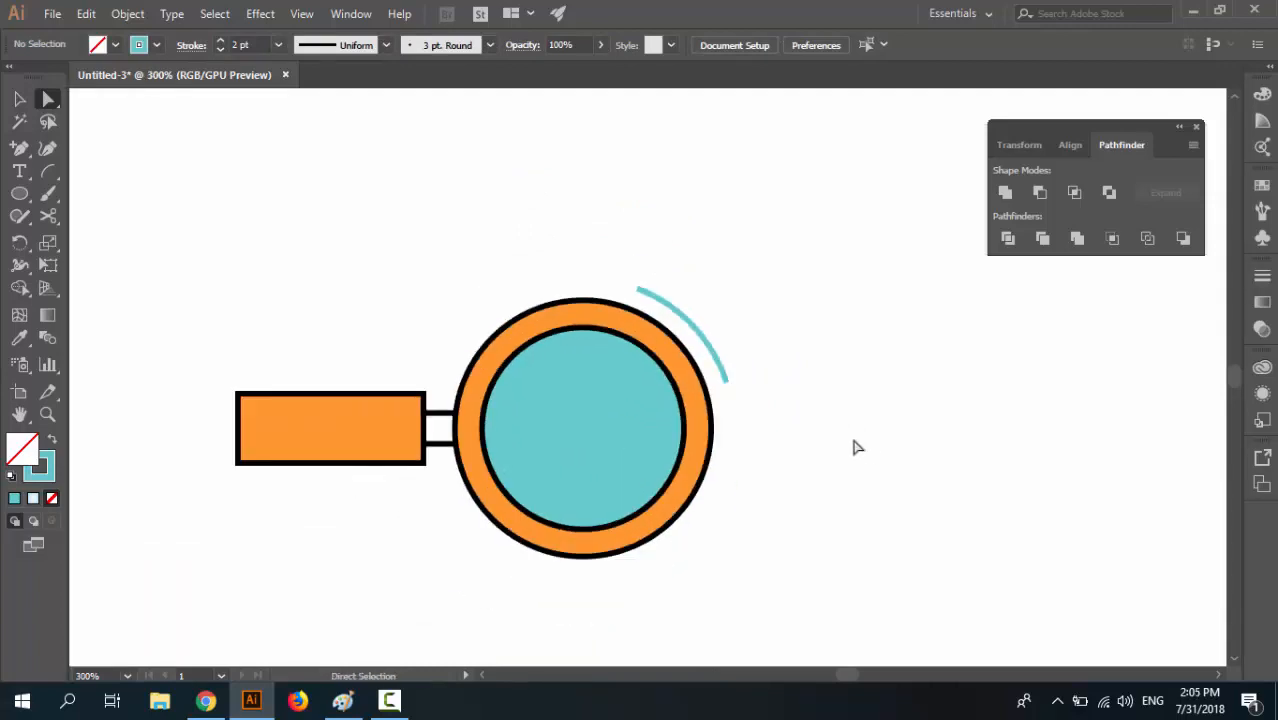
pyautogui.click(19, 98)
pyautogui.click(692, 333)
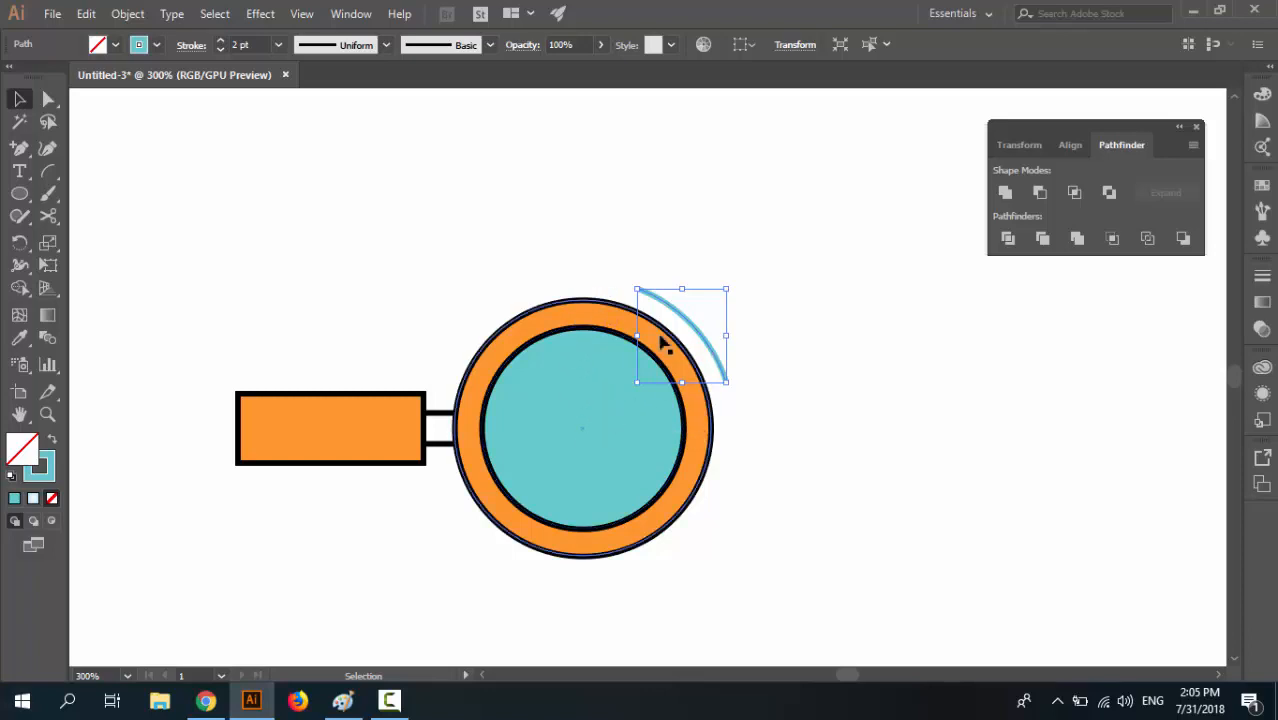
pyautogui.click(735, 424)
pyautogui.click(724, 379)
pyautogui.press('a')
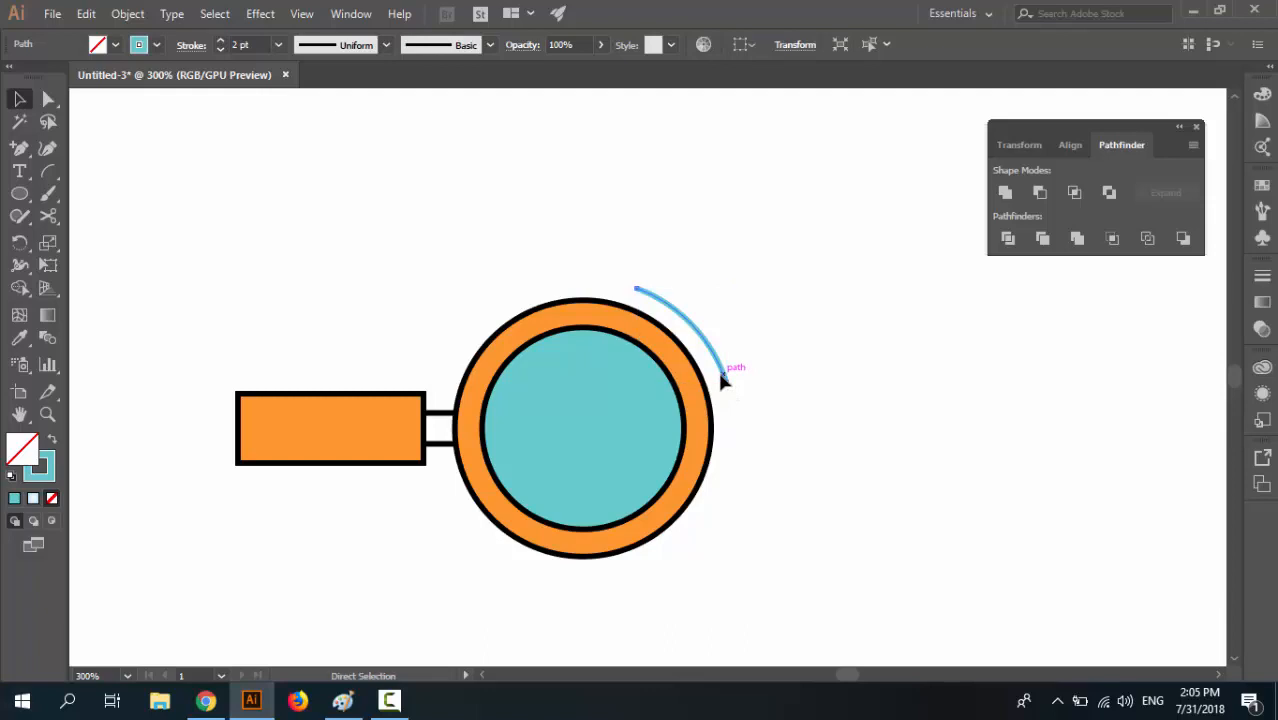
pyautogui.press('v')
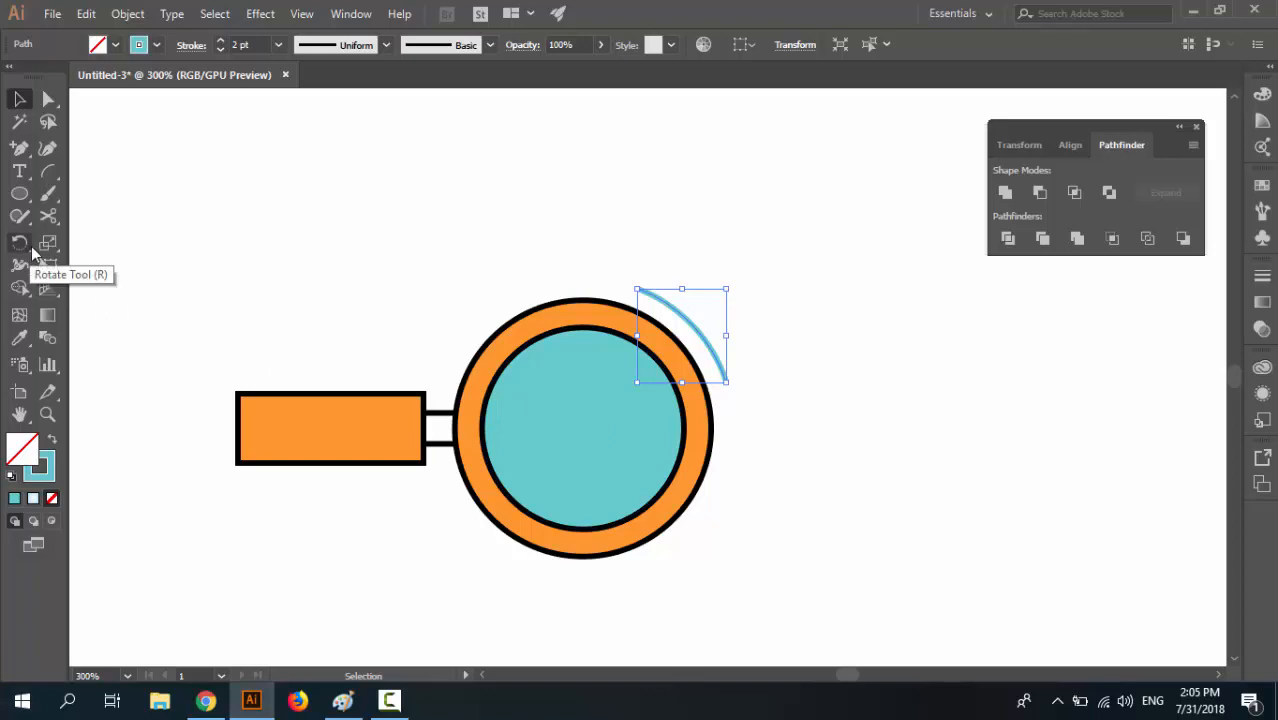
pyautogui.press('r')
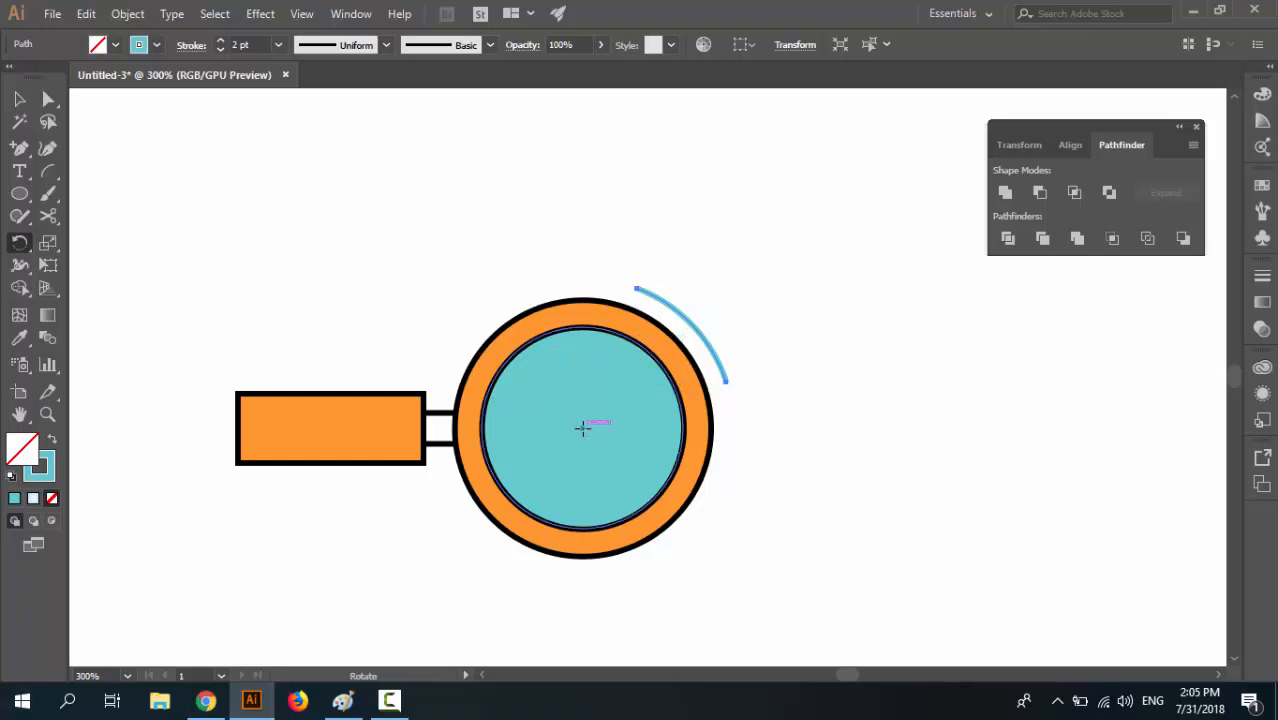
pyautogui.keyDown('alt'); pyautogui.click(582, 428); pyautogui.keyUp('alt')
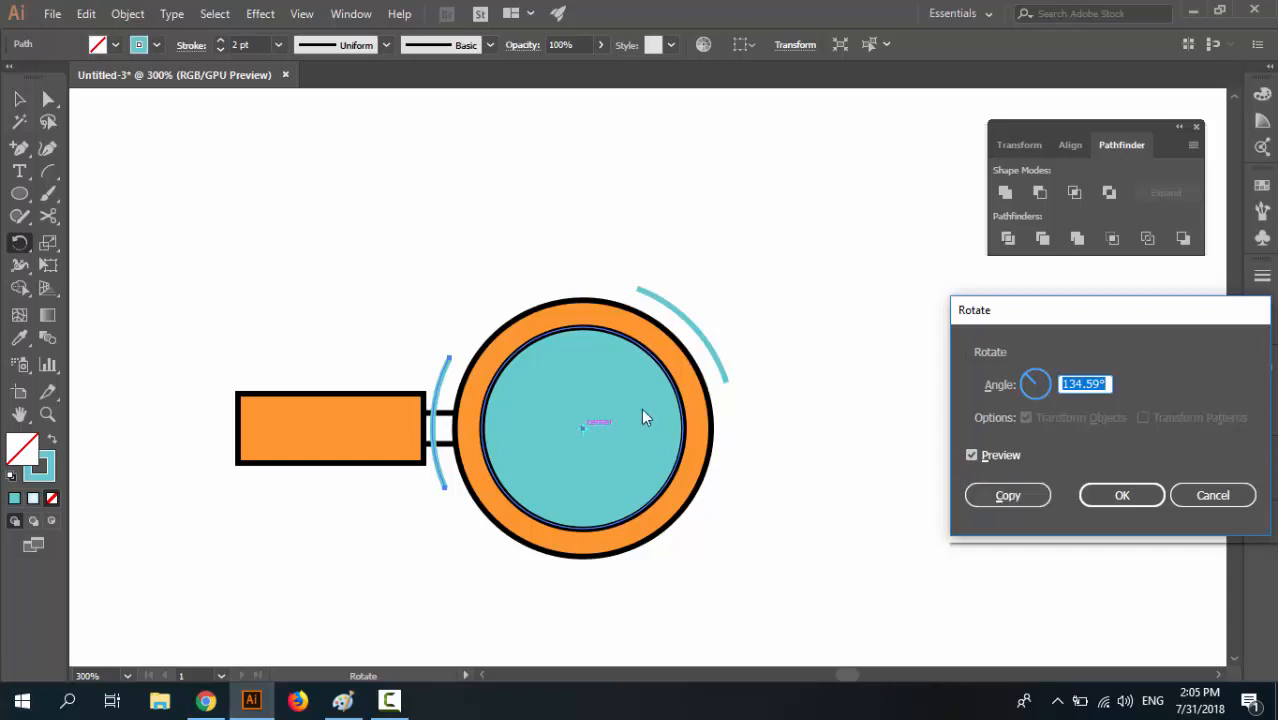
pyautogui.moveTo(1024, 395); pyautogui.dragTo(1028, 390)
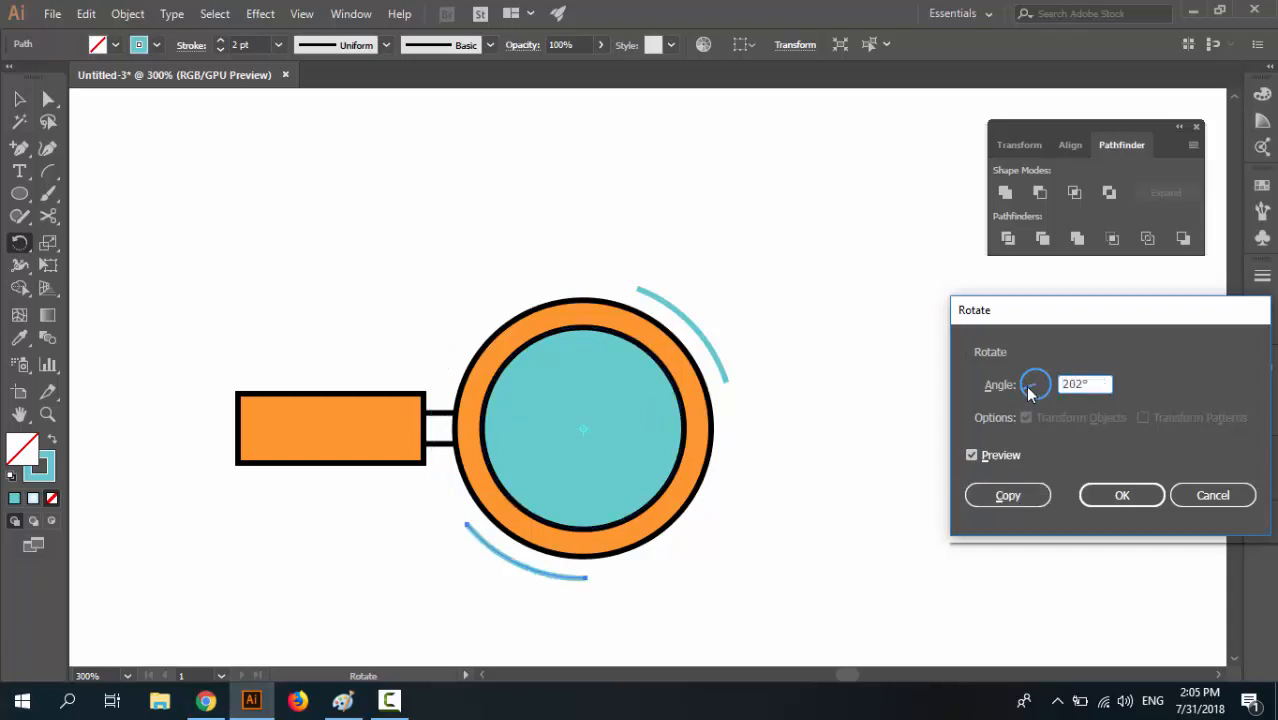
pyautogui.click(1010, 492)
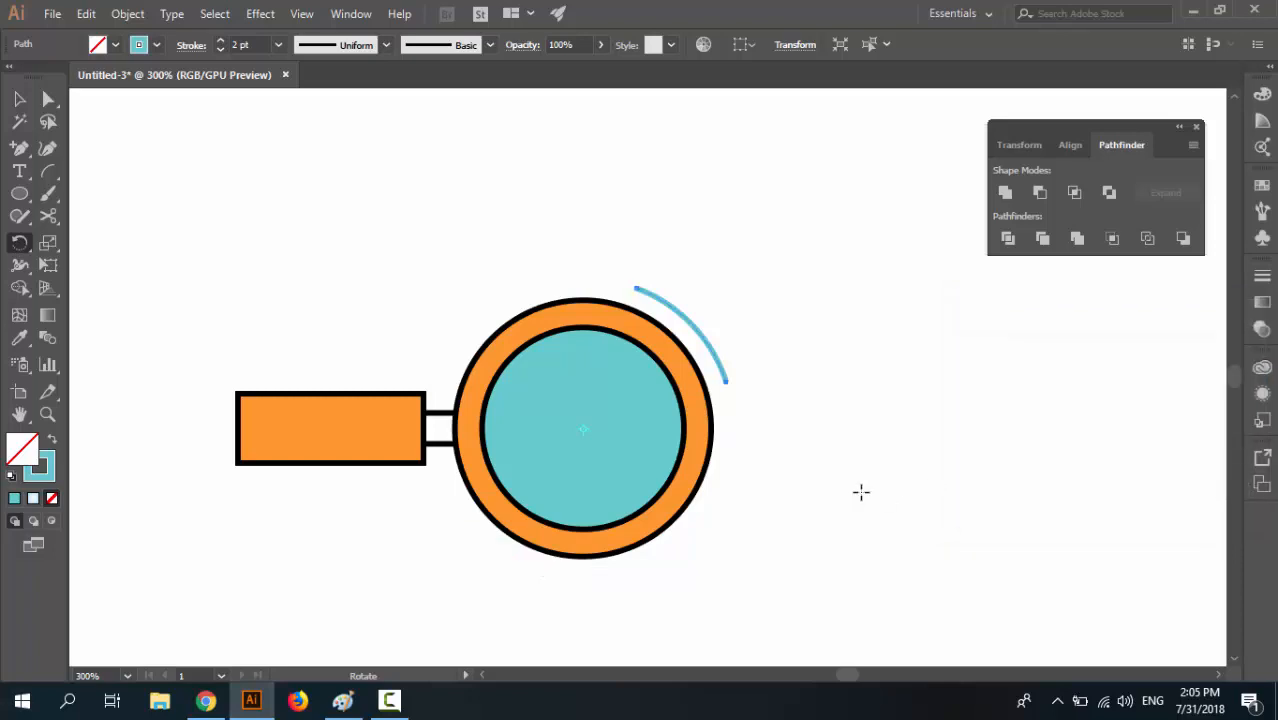
pyautogui.press('v')
pyautogui.click(727, 501)
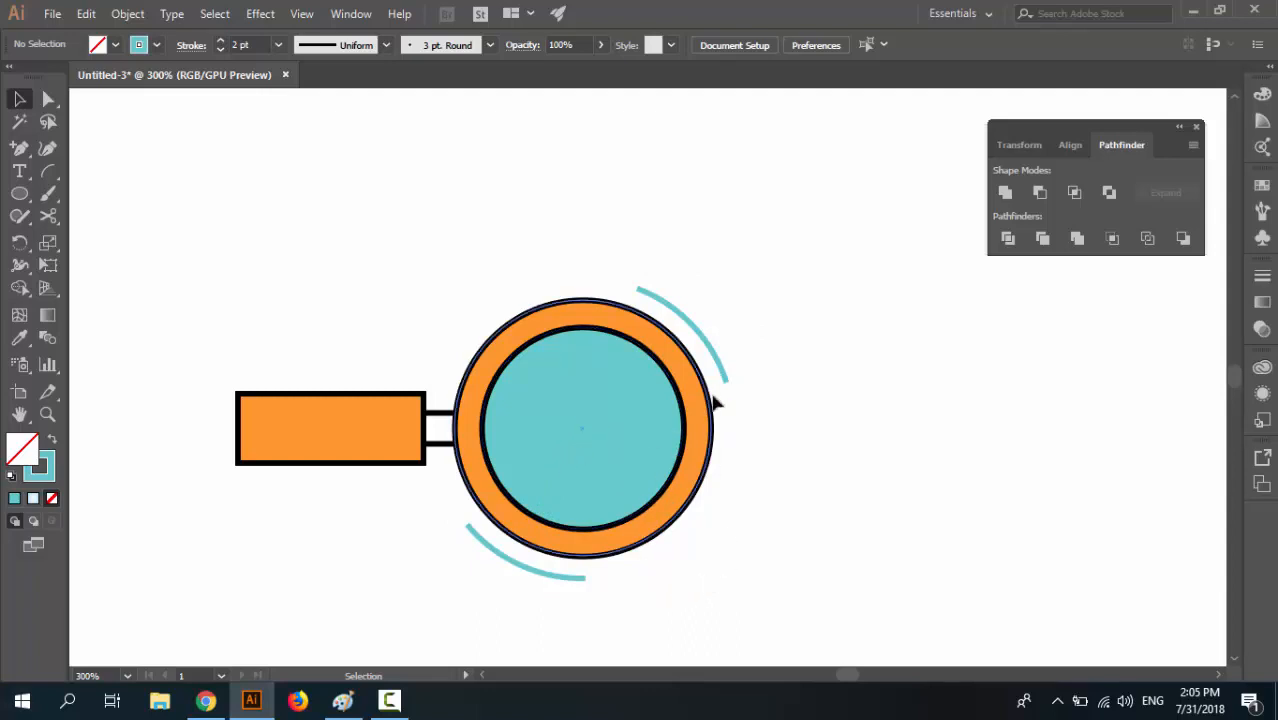
# Make a copy of the upper-right teal arc rotated 90° about the lens centre
pyautogui.click(711, 348)
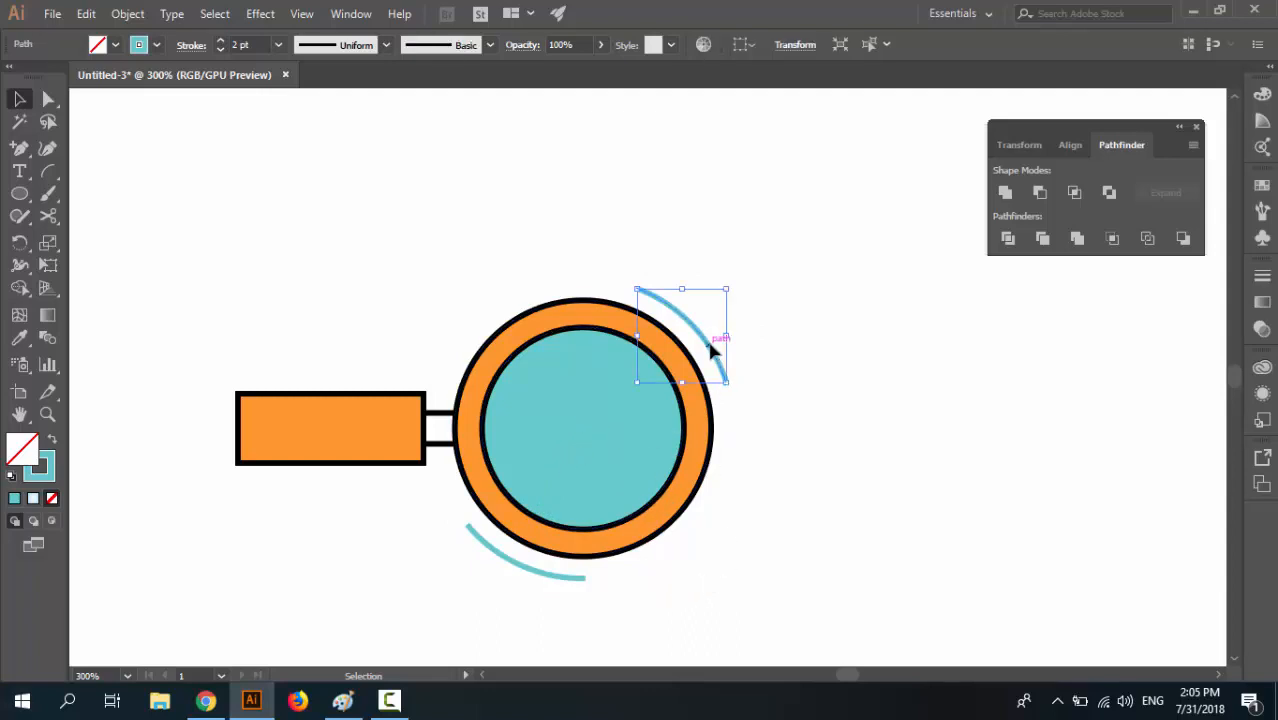
pyautogui.press('a')
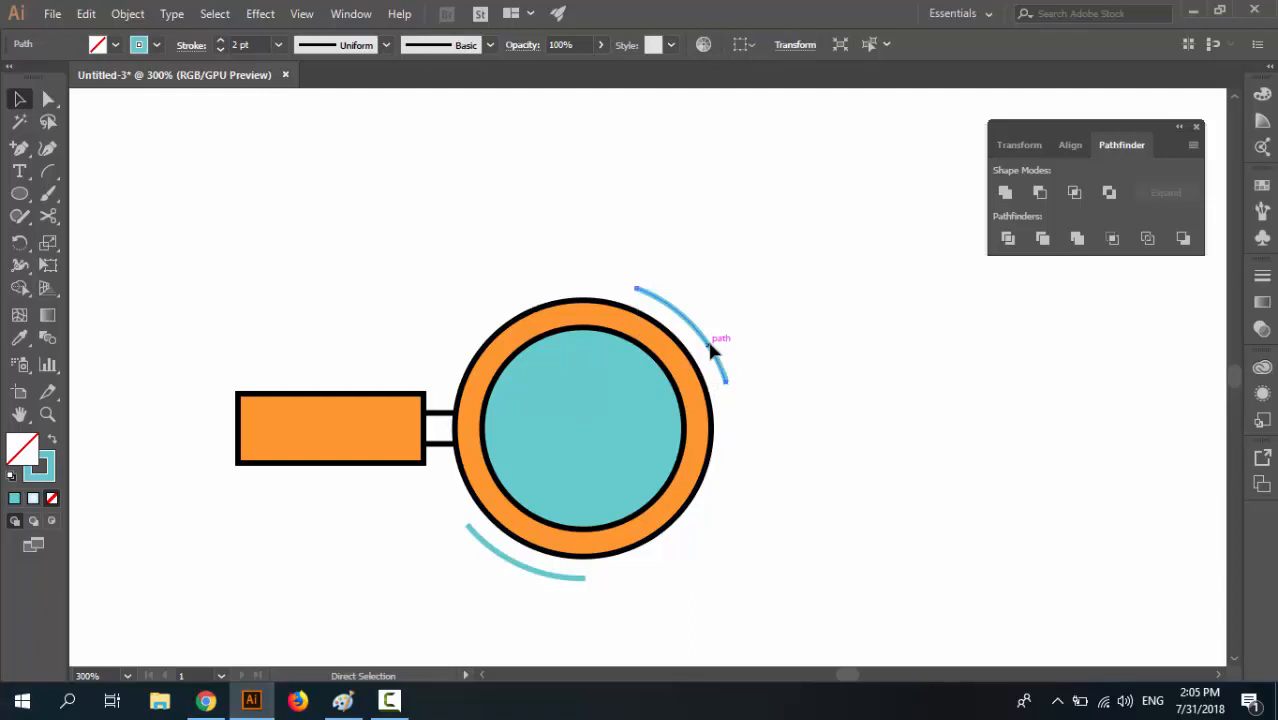
pyautogui.press('v')
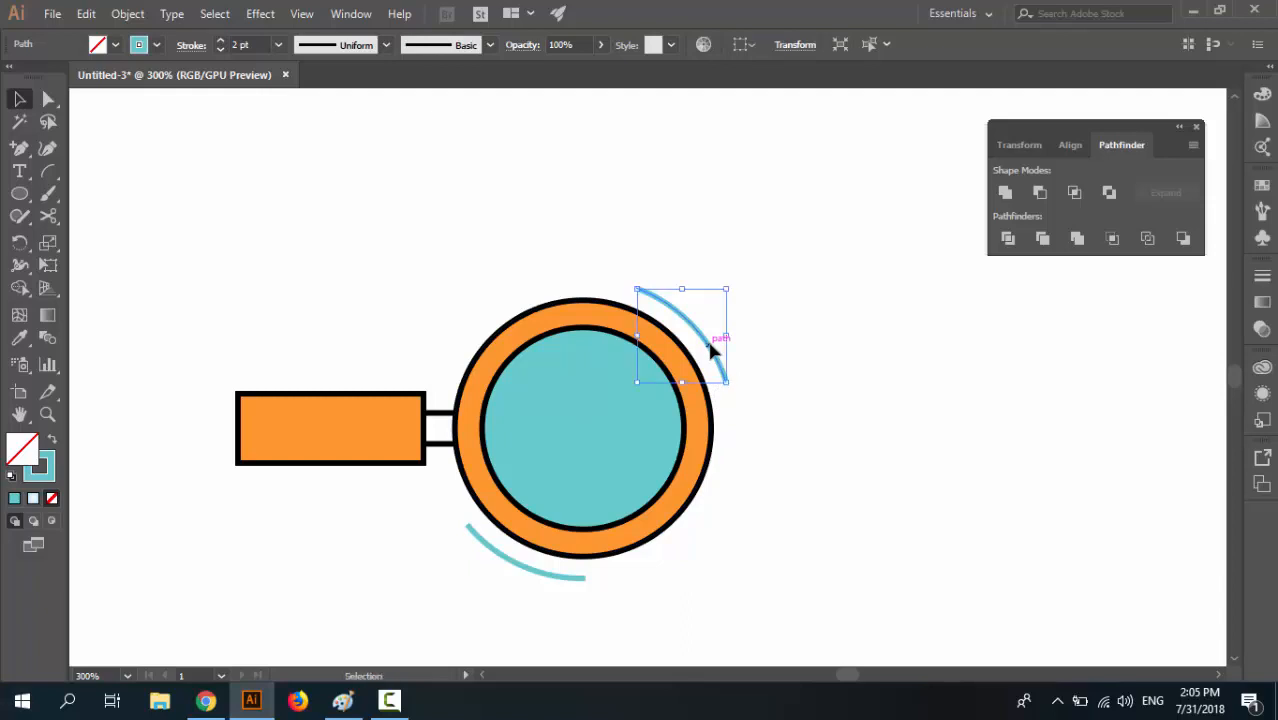
pyautogui.click(742, 440)
pyautogui.click(711, 357)
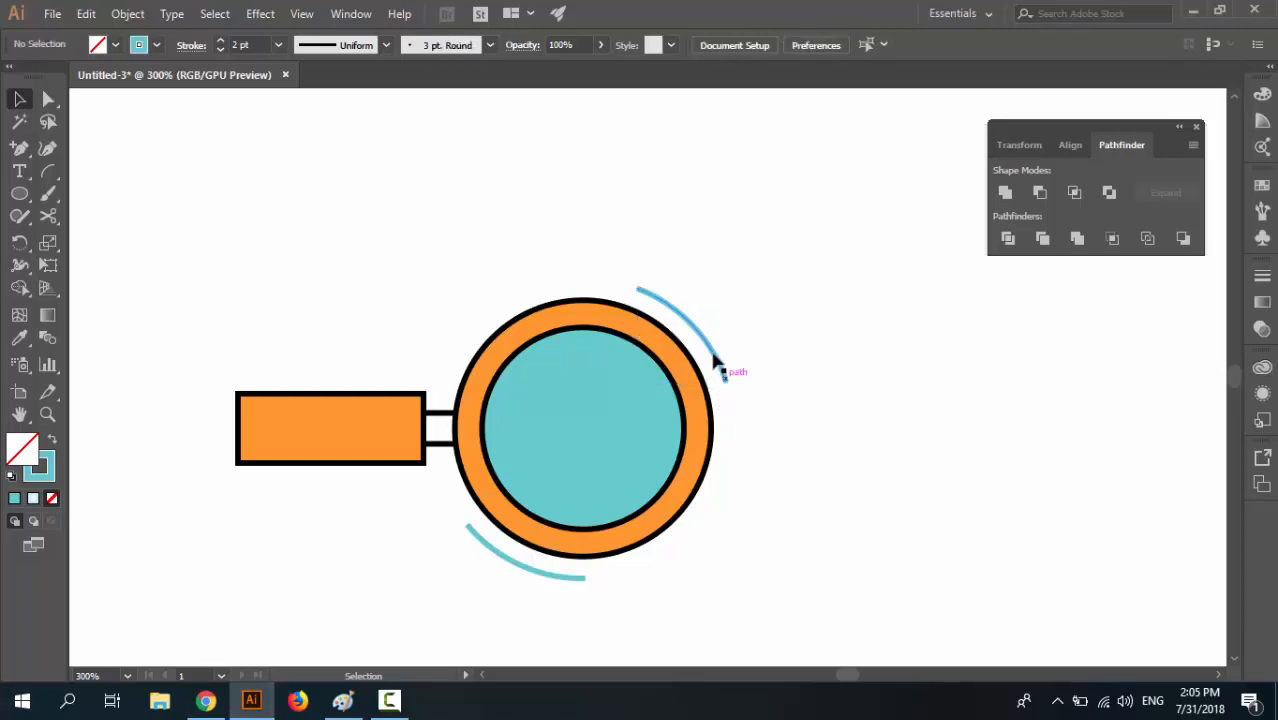
pyautogui.press('r')
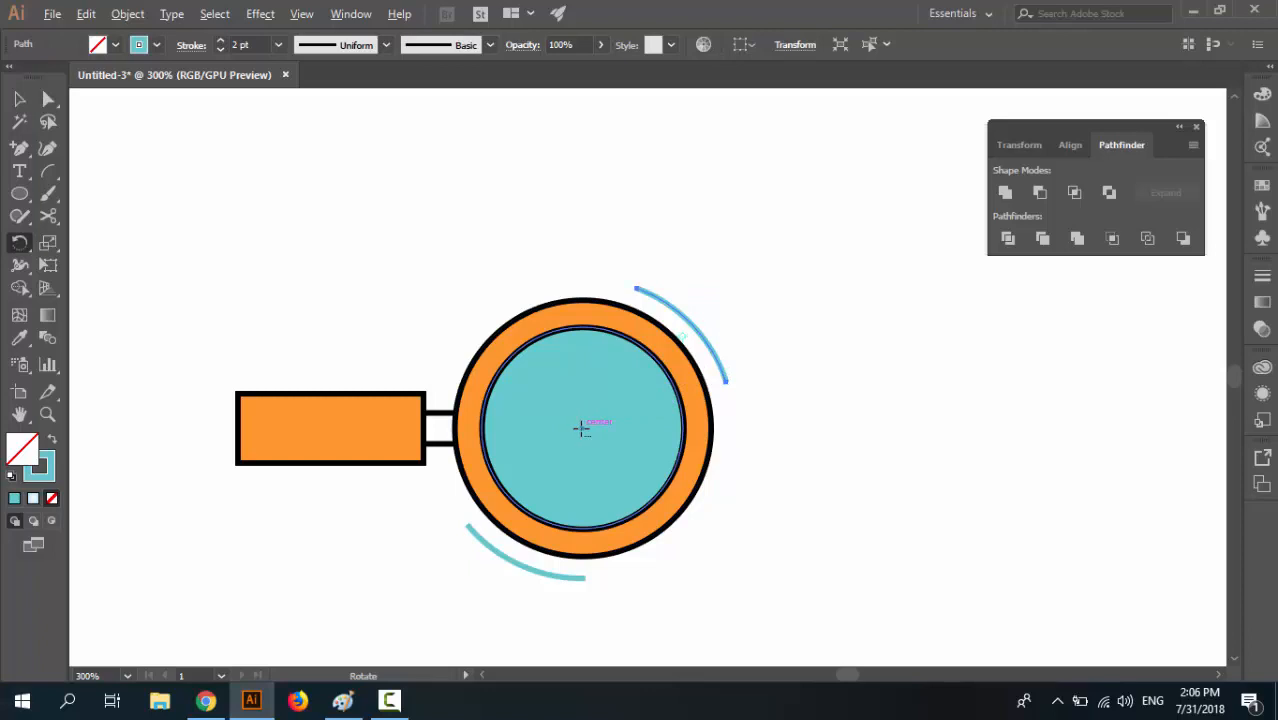
pyautogui.keyDown('alt'); pyautogui.click(580, 428); pyautogui.keyUp('alt')
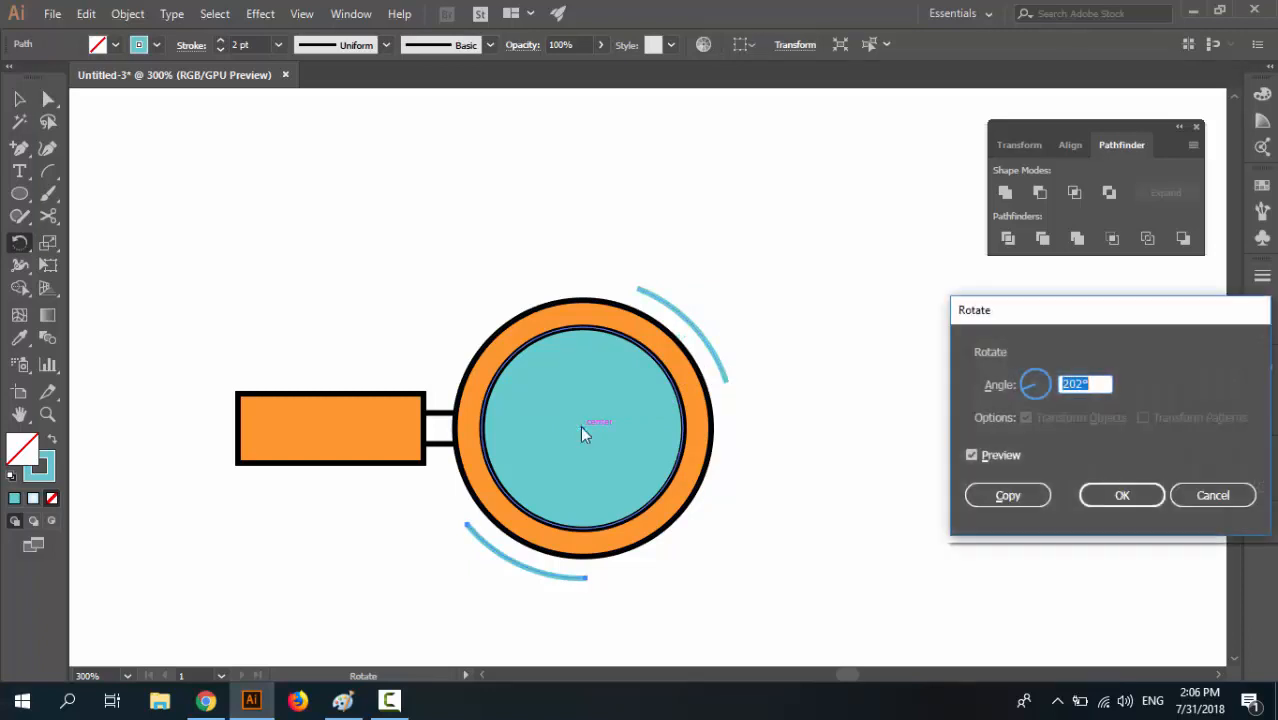
pyautogui.moveTo(1013, 388); pyautogui.dragTo(1036, 383)
pyautogui.click(1036, 372)
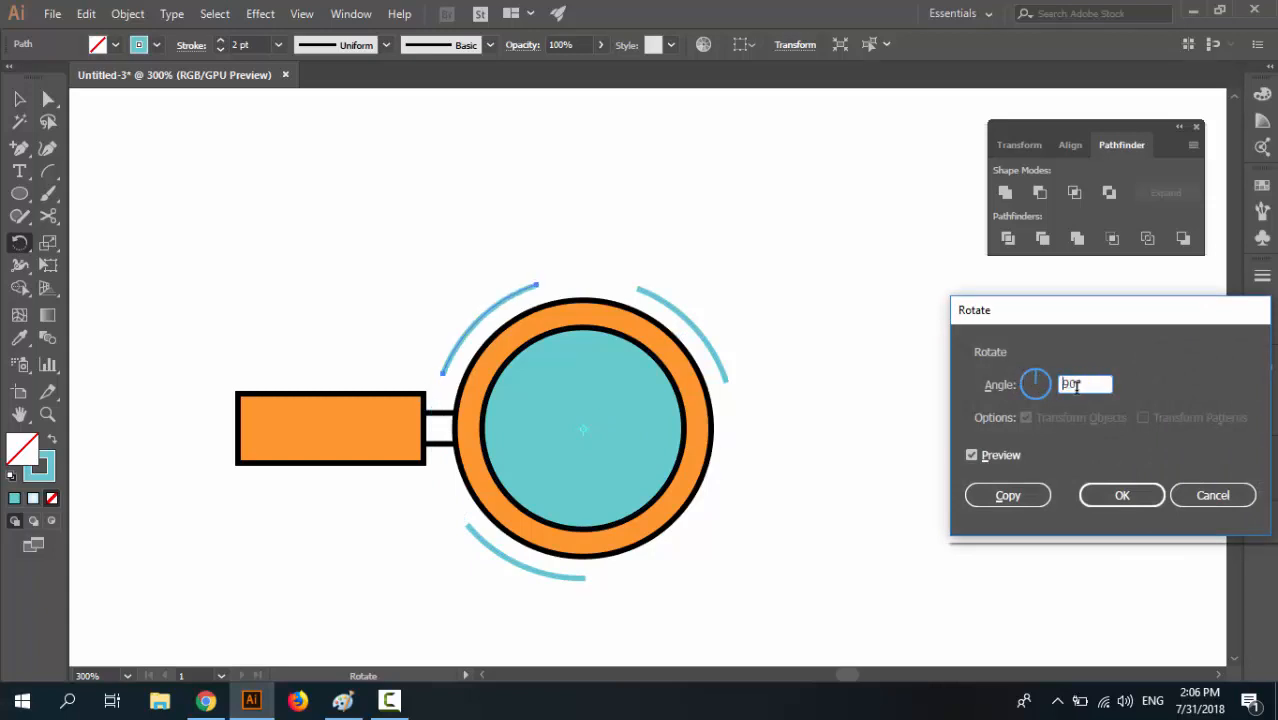
pyautogui.click(1008, 495)
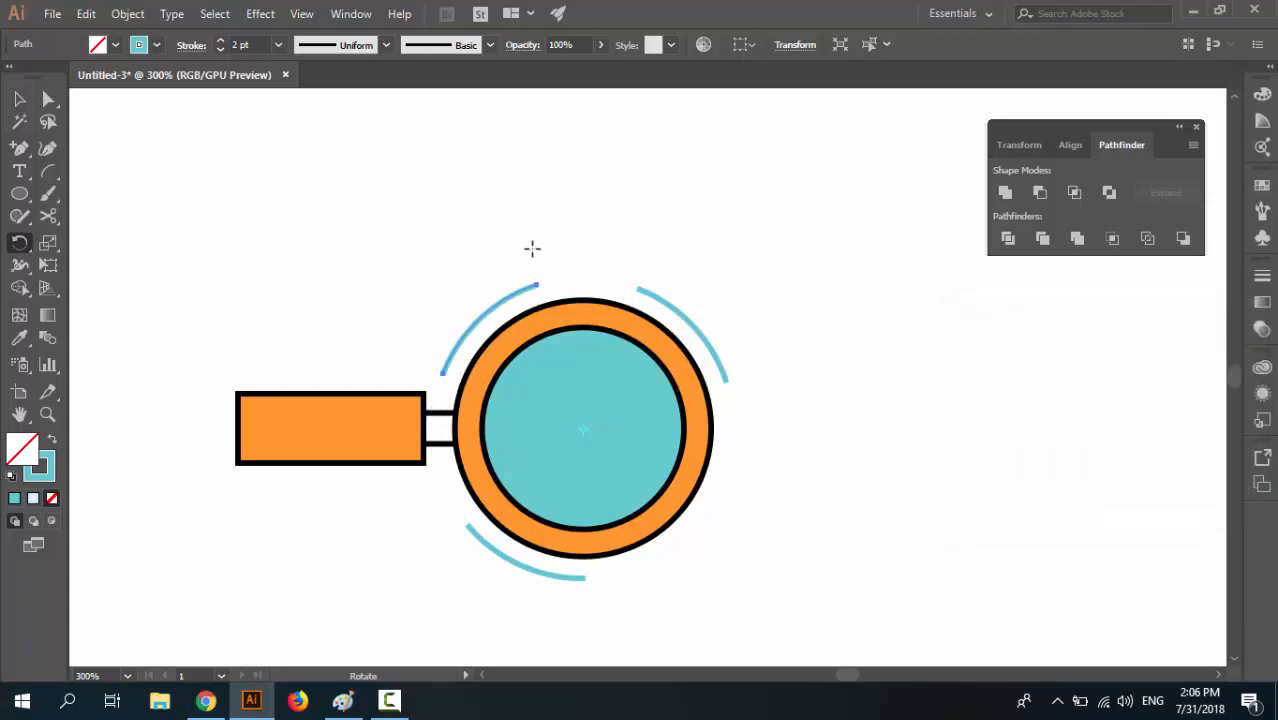
# Add two anchor points to the upper-left teal arc, dividing it into roughly equal thirds
pyautogui.hotkey('ctrl', '+')
pyautogui.hotkey('ctrl', '+')
pyautogui.hotkey('ctrl', '+')
pyautogui.hotkey('ctrl', '+')
pyautogui.hotkey('ctrl', '-')
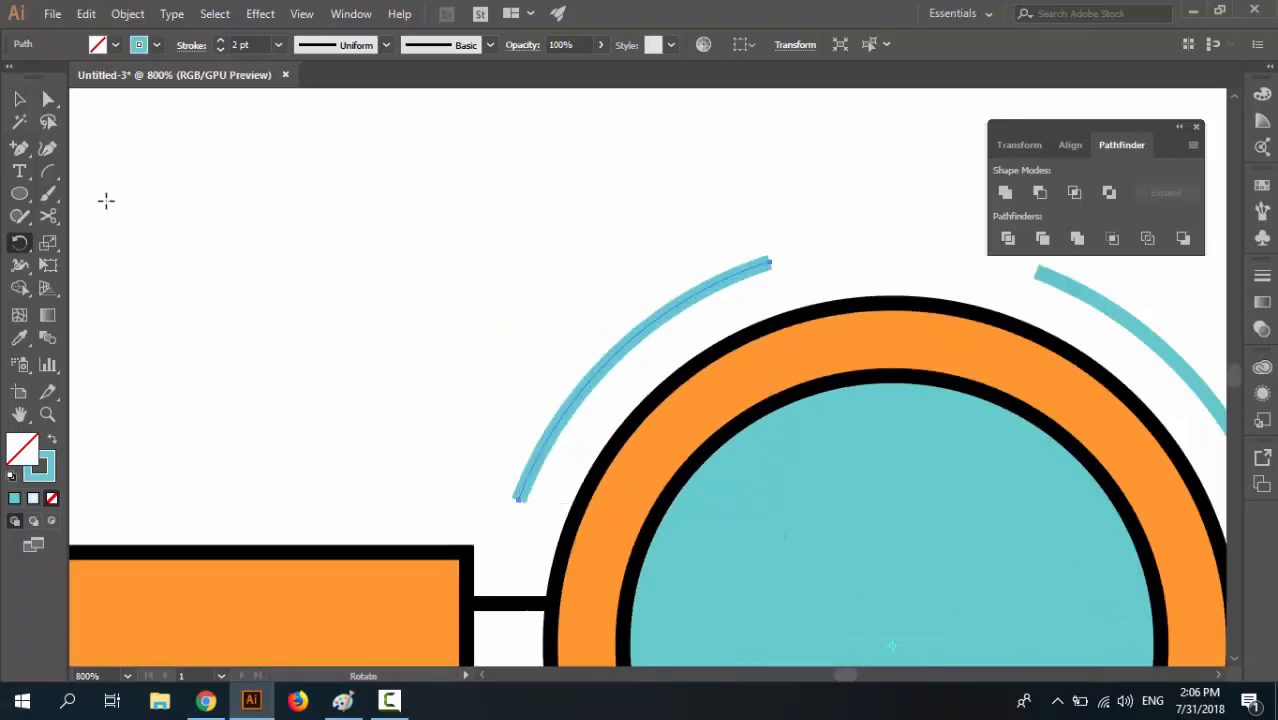
pyautogui.click(20, 149)
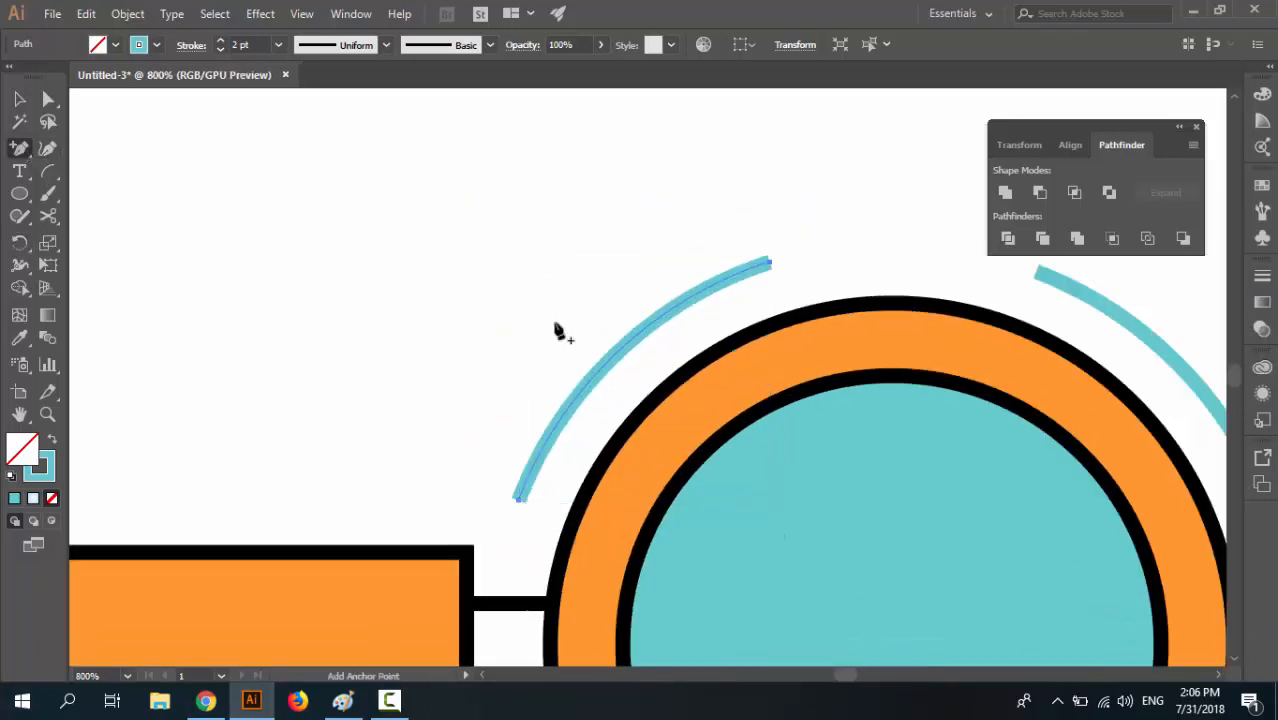
pyautogui.click(652, 325)
pyautogui.click(573, 405)
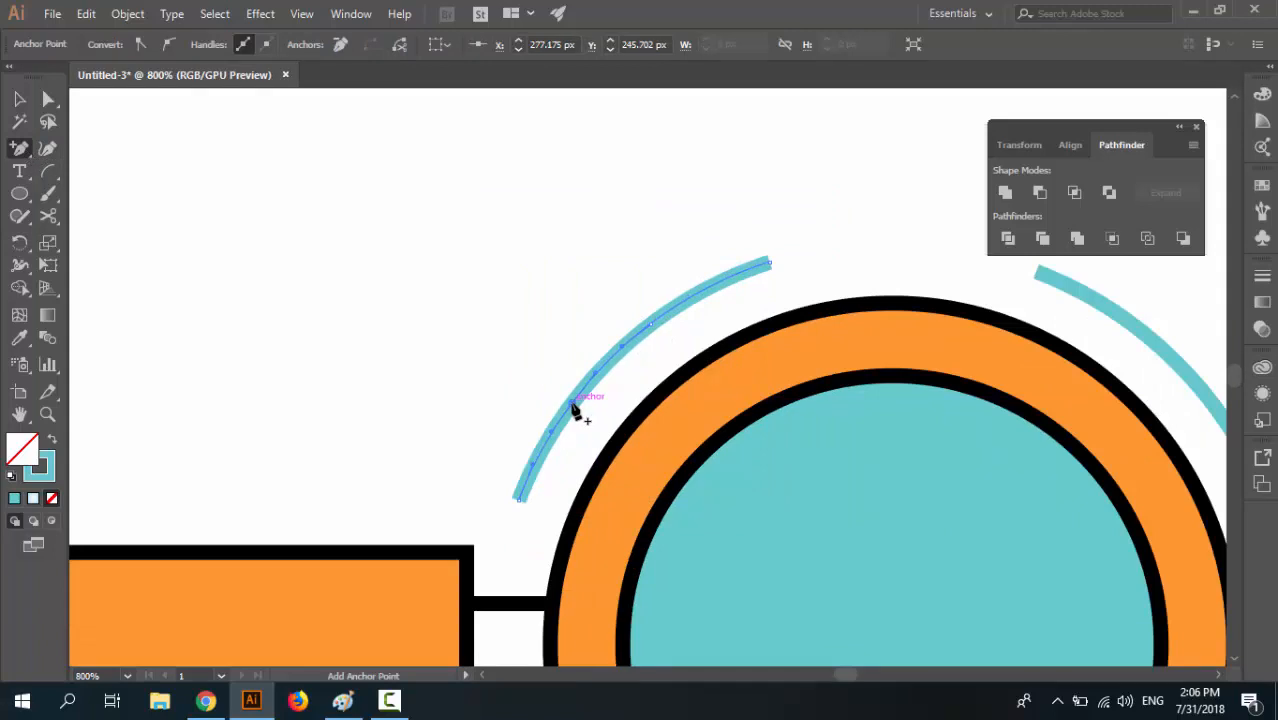
# Delete both end points of the upper-left arc so only the short middle segment is left, and deselect it
pyautogui.press('a')
pyautogui.click(512, 488)
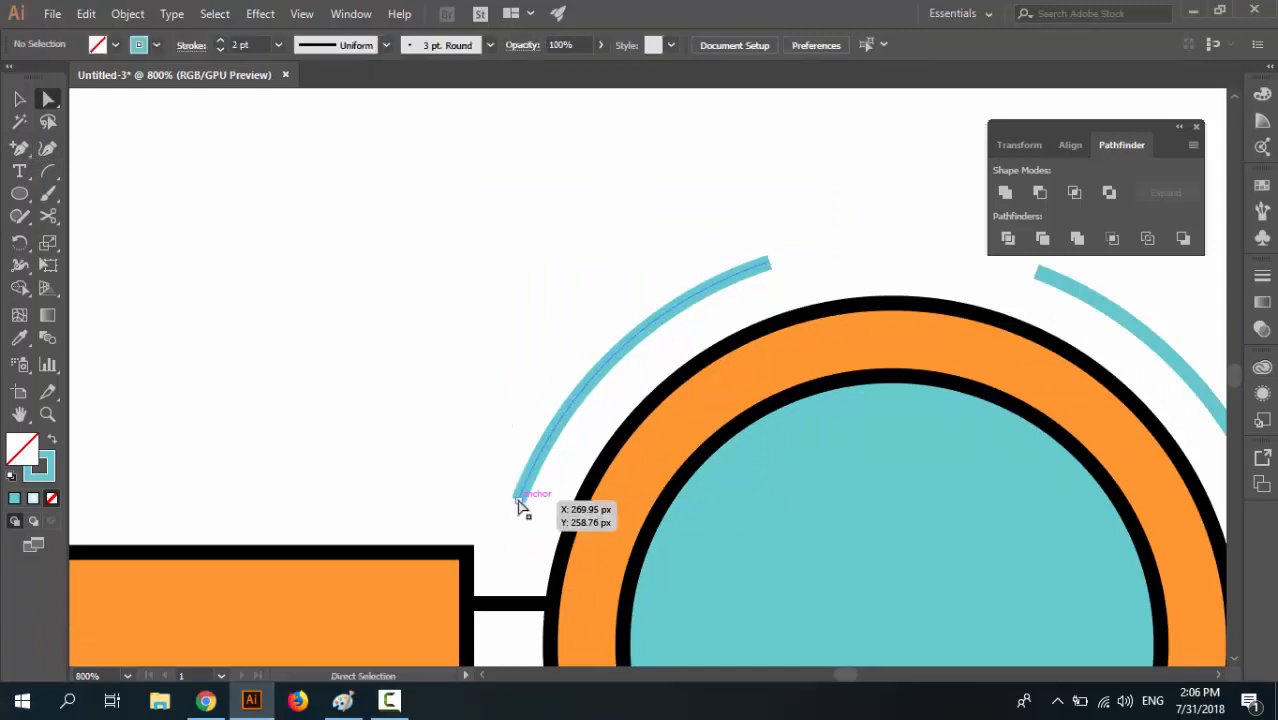
pyautogui.click(518, 499)
pyautogui.press('Delete')
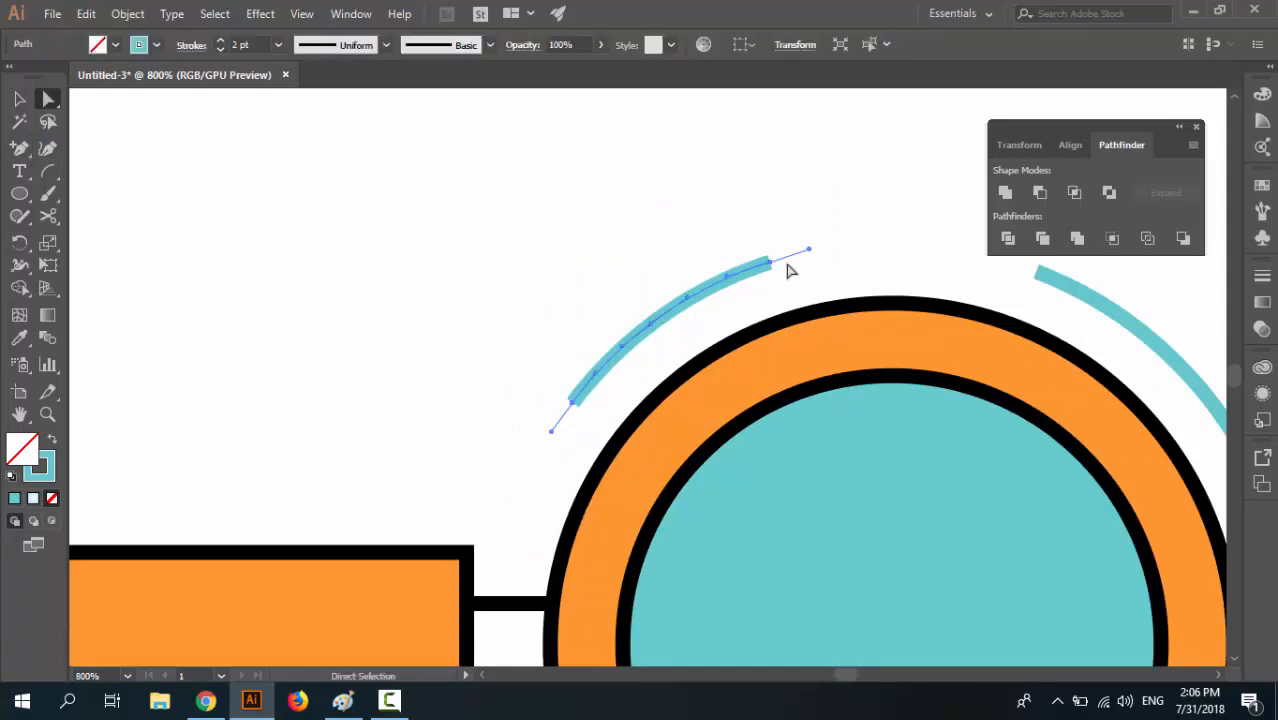
pyautogui.click(775, 272)
pyautogui.click(770, 261)
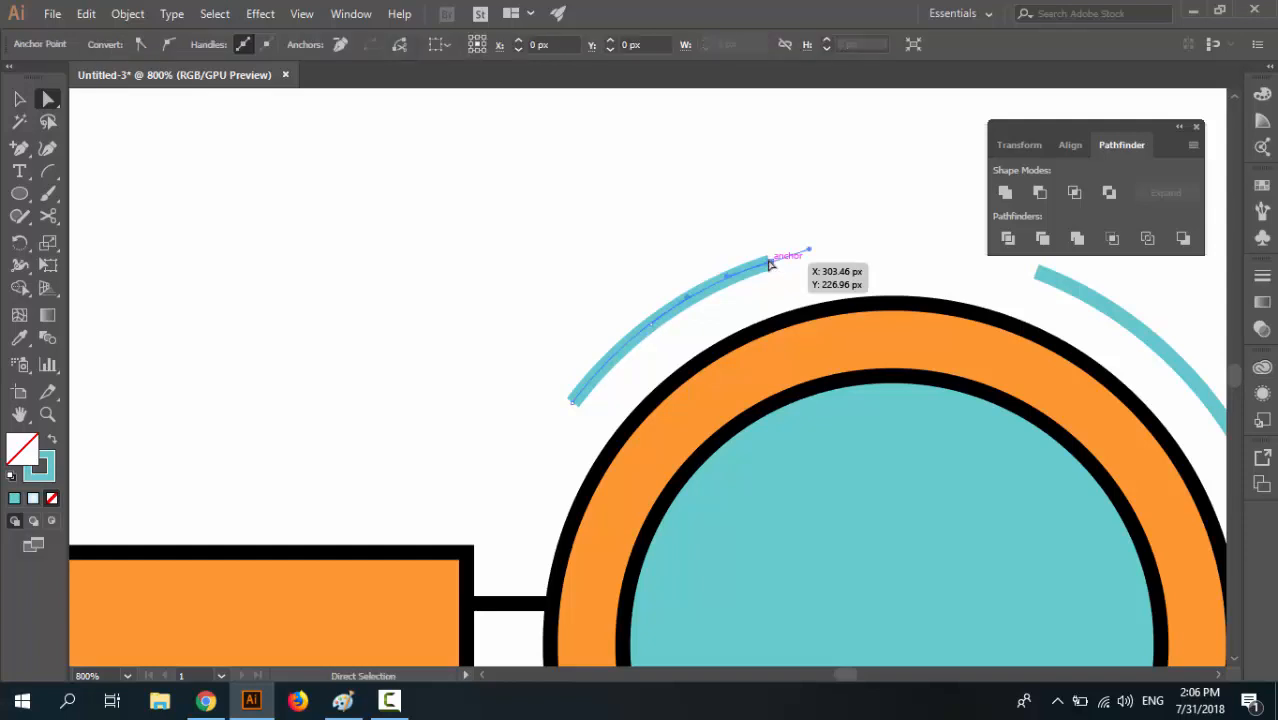
pyautogui.press('Delete')
pyautogui.click(705, 200)
# Make another copy of the upper-right teal arc rotated 285° about the lens centre
pyautogui.hotkey('ctrl', '-')
pyautogui.hotkey('ctrl', '-')
pyautogui.hotkey('ctrl', '-')
pyautogui.hotkey('ctrl', '-')
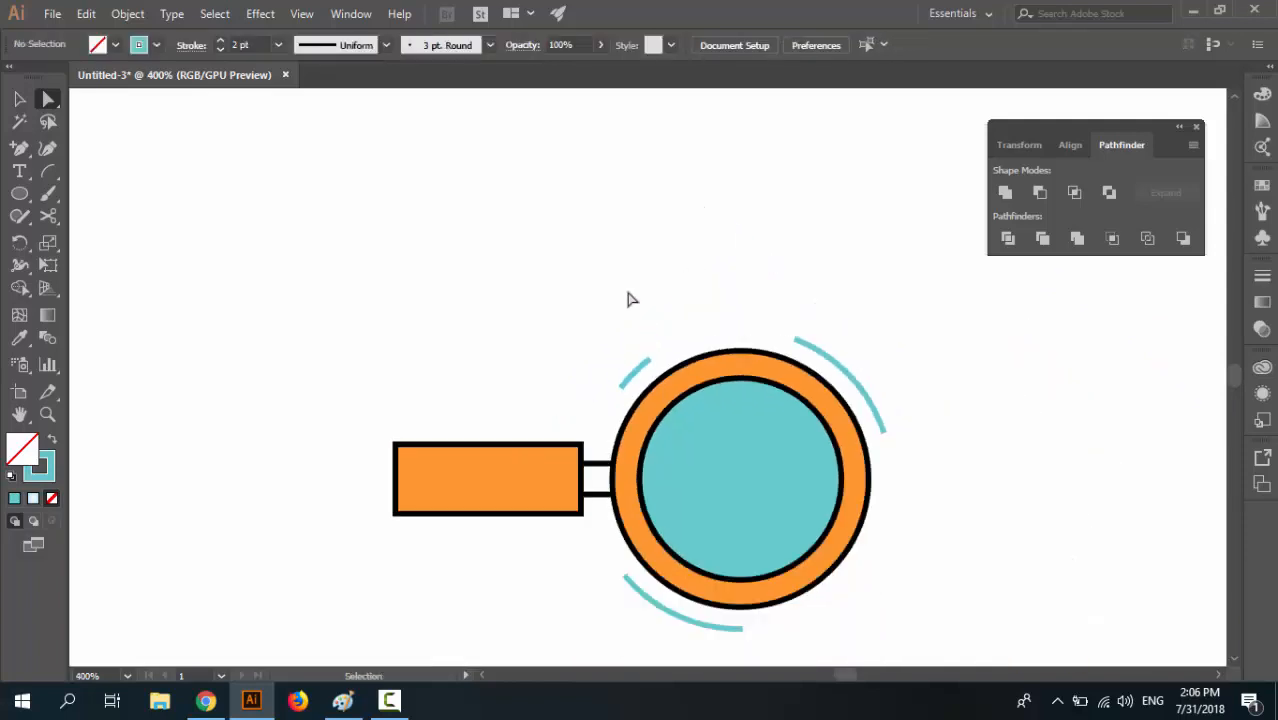
pyautogui.hotkey('ctrl', '+')
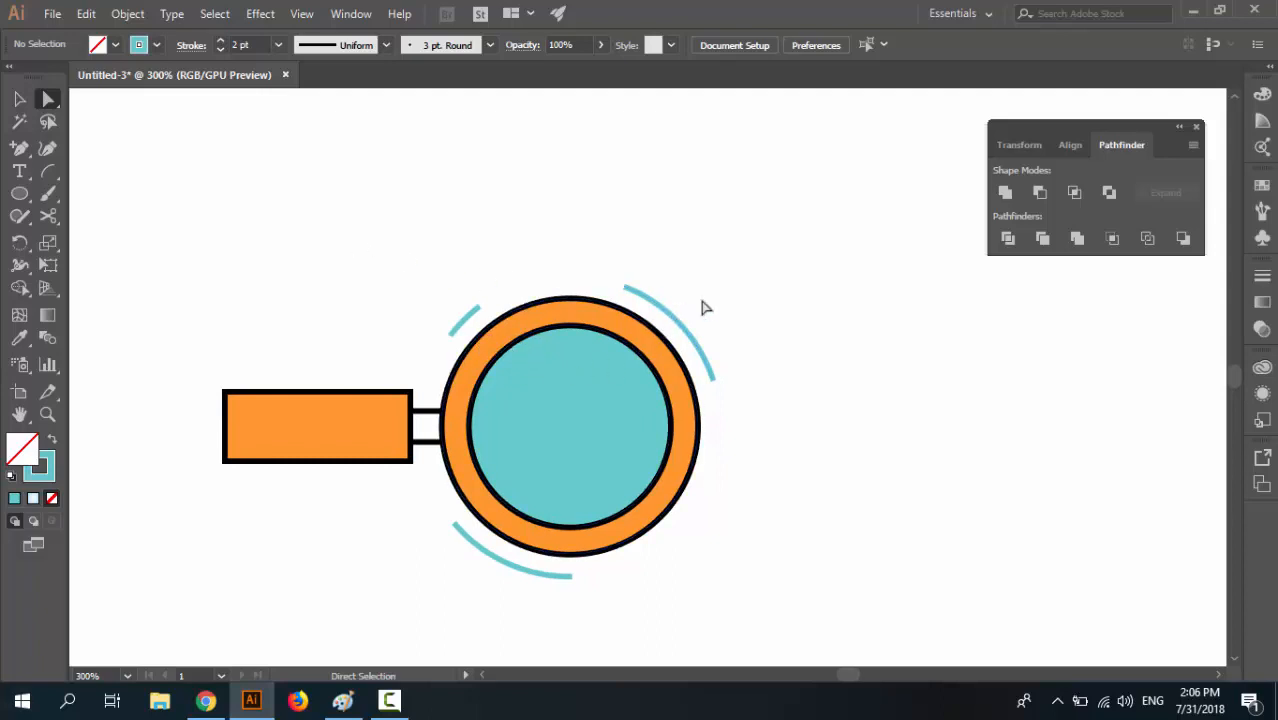
pyautogui.click(679, 323)
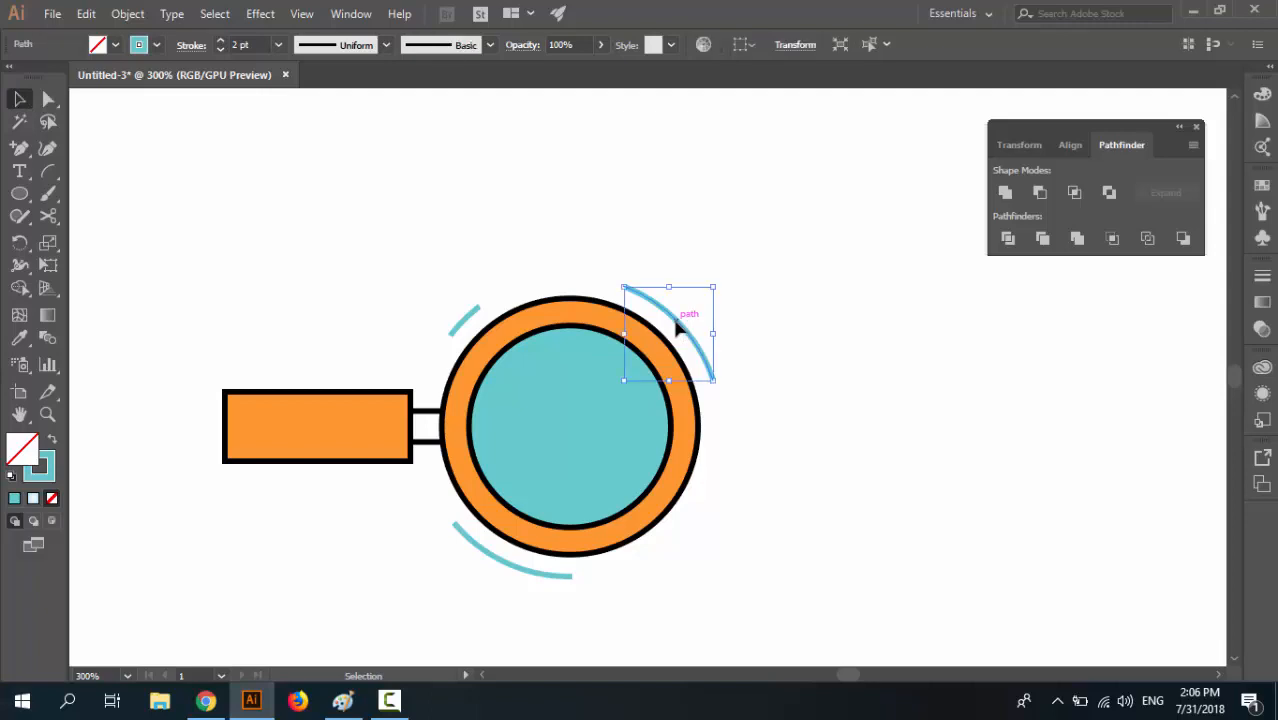
pyautogui.press('r')
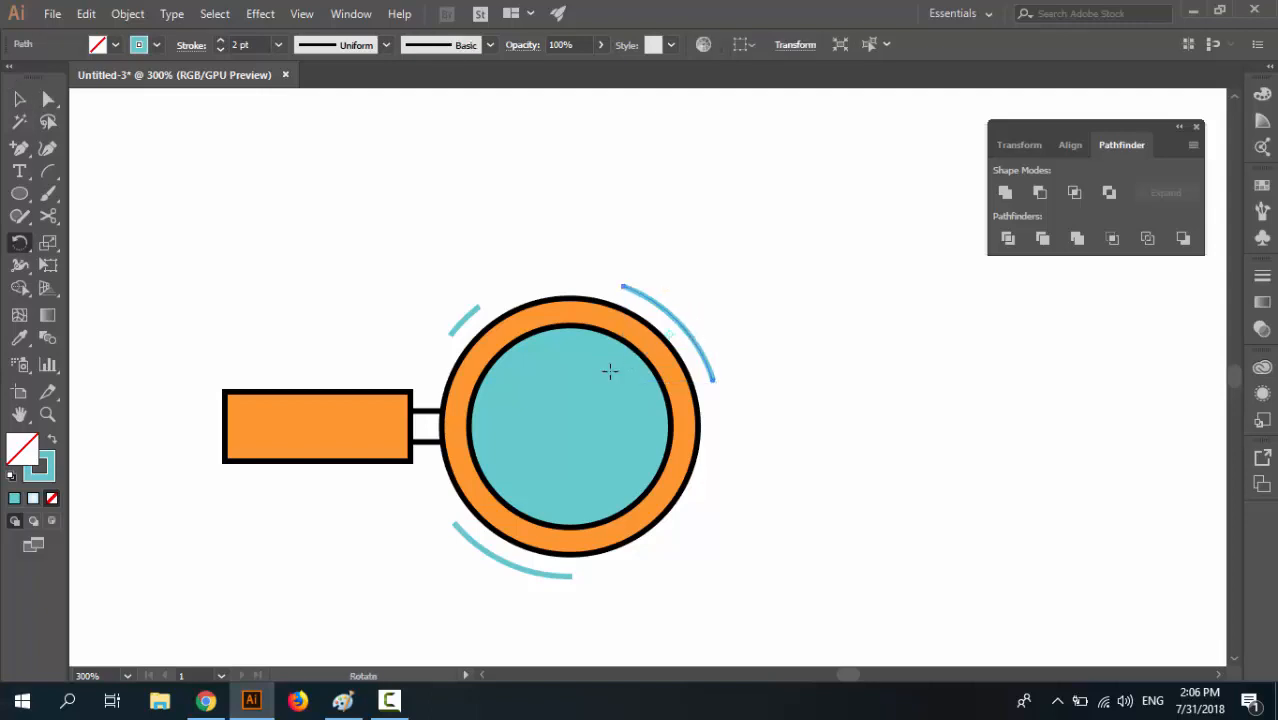
pyautogui.keyDown('alt'); pyautogui.click(569, 426); pyautogui.keyUp('alt')
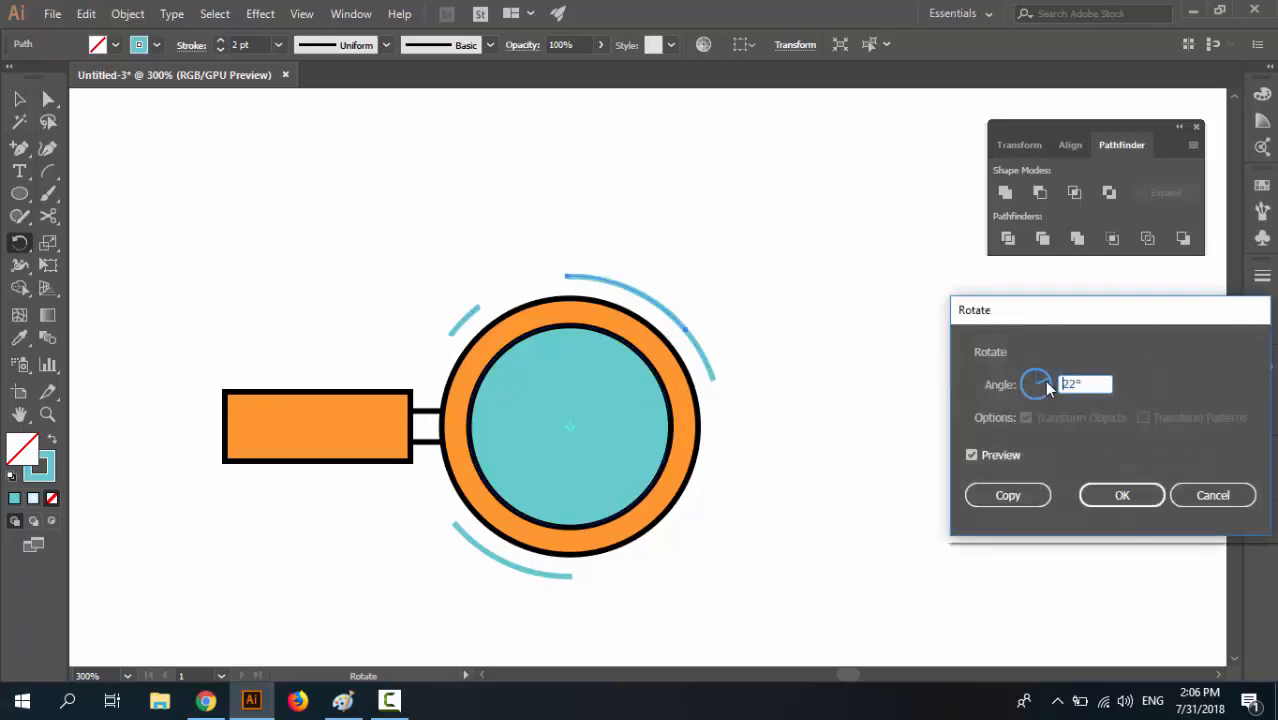
pyautogui.moveTo(1044, 380); pyautogui.dragTo(1040, 400)
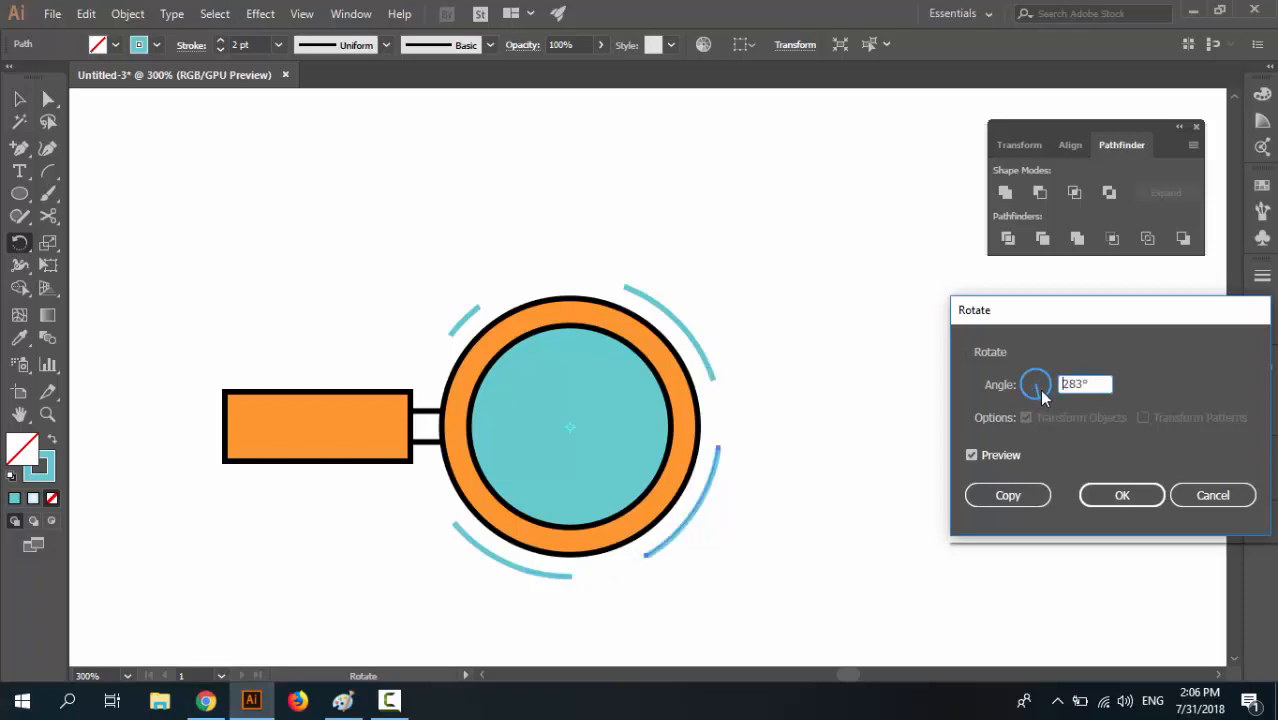
pyautogui.doubleClick(1073, 385)
pyautogui.write('285')
pyautogui.moveTo(1036, 391); pyautogui.dragTo(1037, 394)
pyautogui.click(1008, 495)
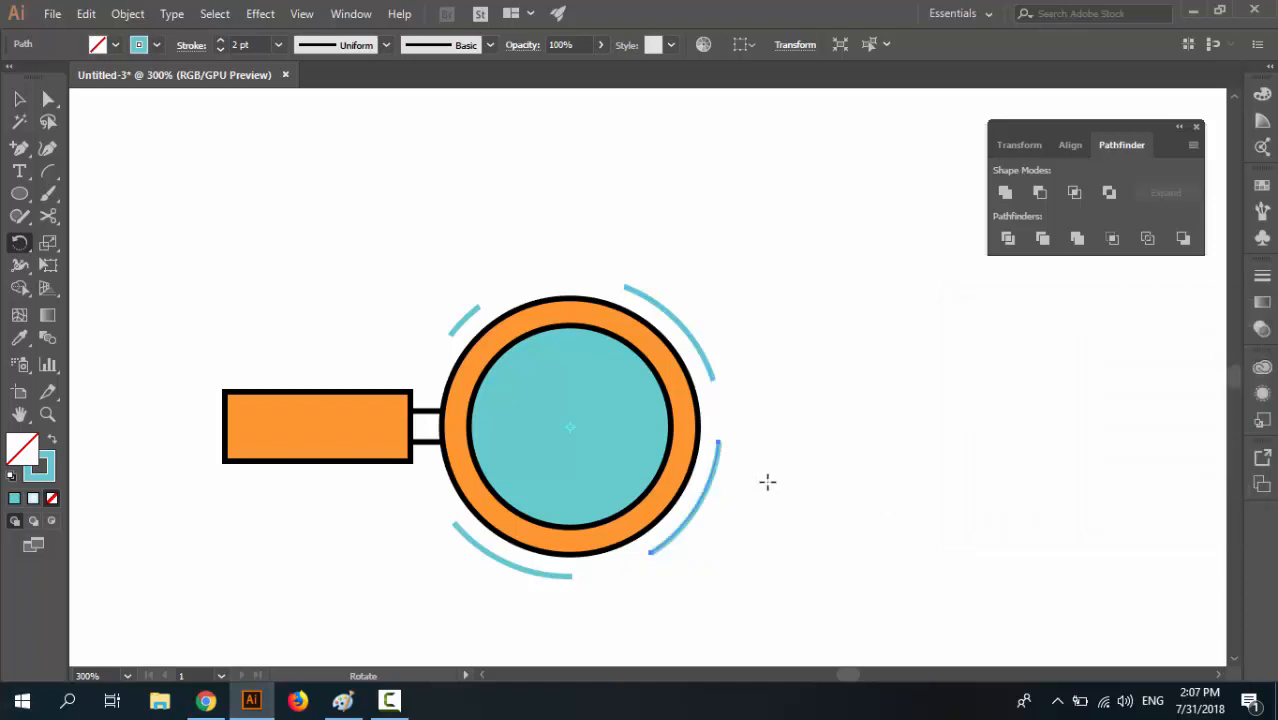
# Examine the newly rotated arc beside the ring's lower-right edge up close and deselect it
pyautogui.hotkey('ctrl', '+')
pyautogui.hotkey('ctrl', '+')
pyautogui.scroll(3, 711, 447)
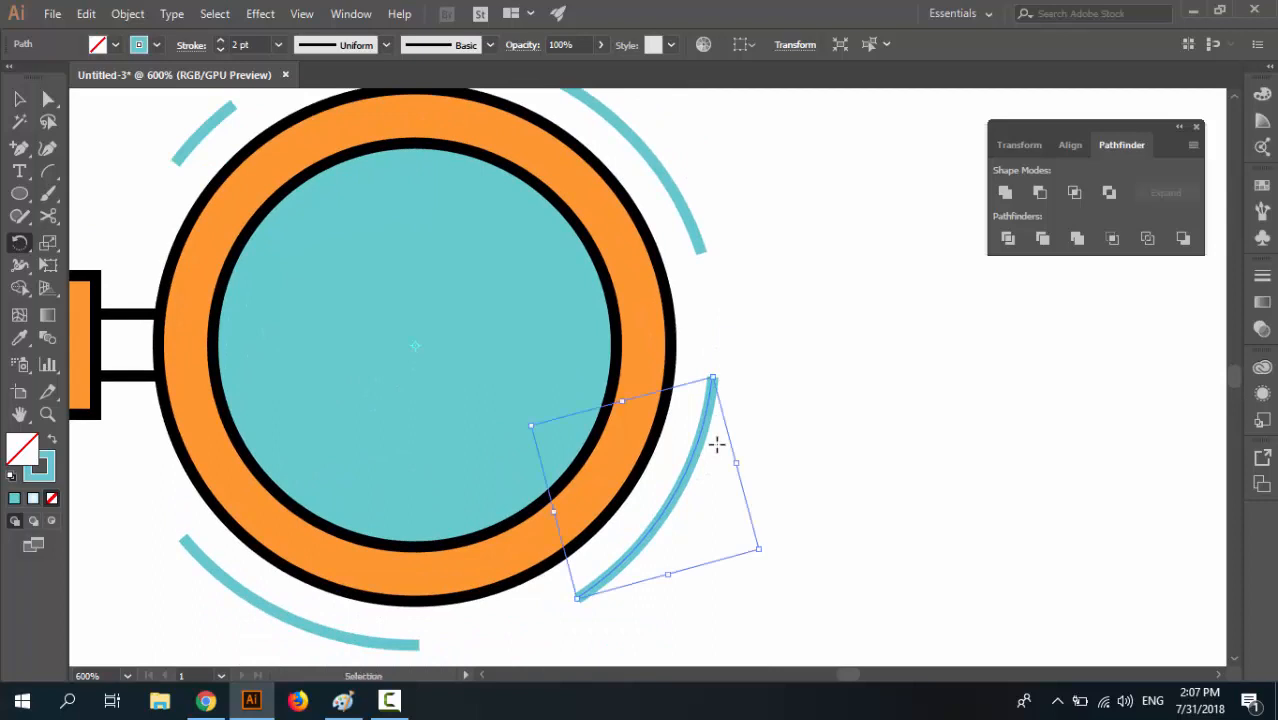
pyautogui.hotkey('ctrl', '-')
pyautogui.hotkey('ctrl', '-')
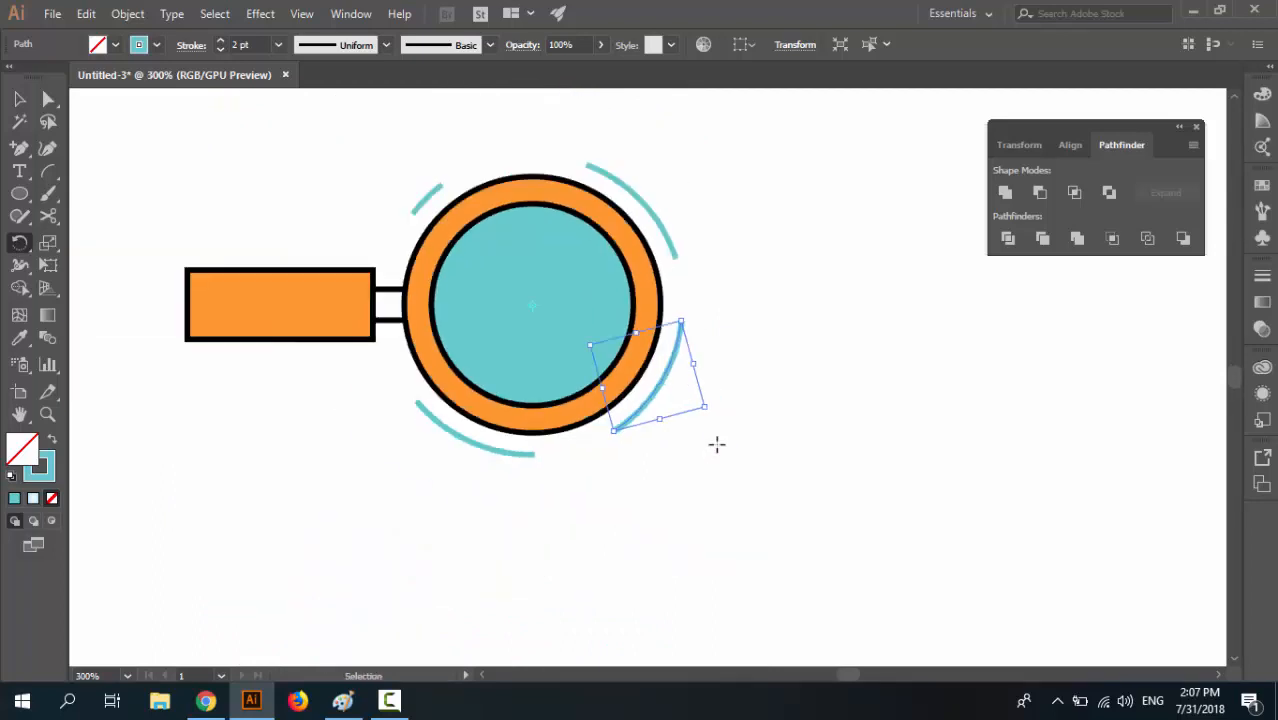
pyautogui.press('r')
pyautogui.click(19, 99)
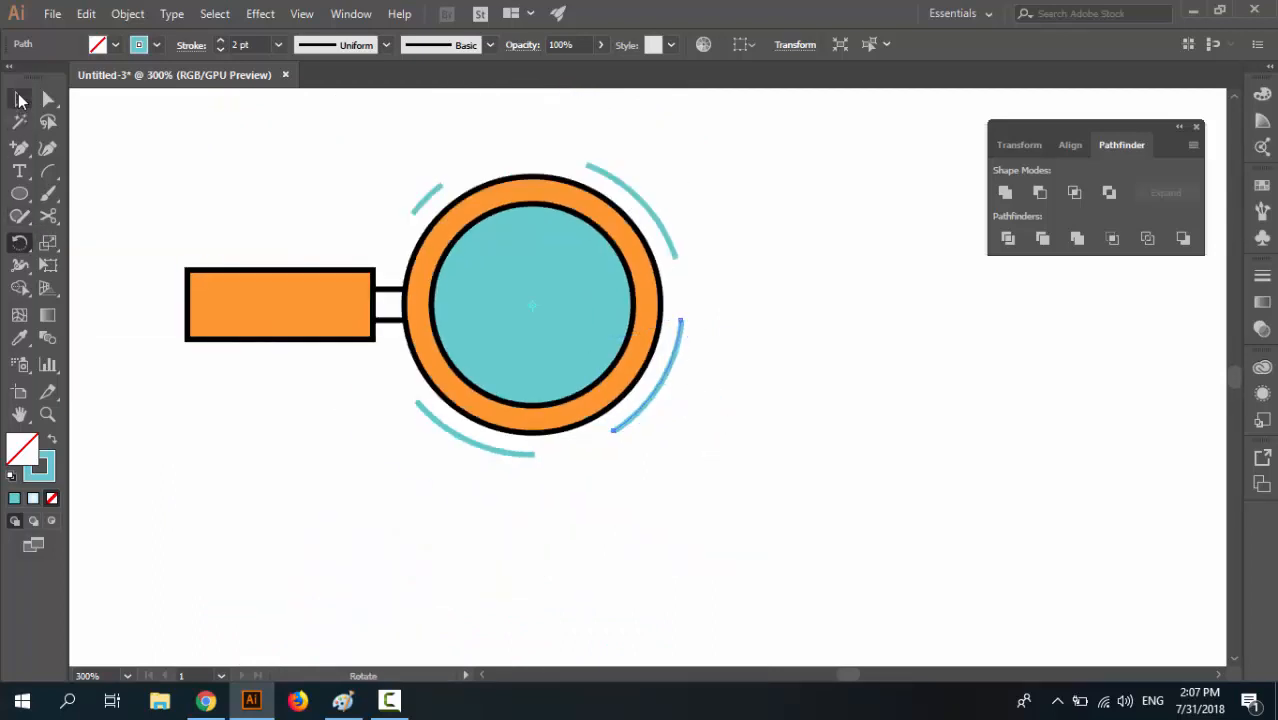
pyautogui.click(350, 508)
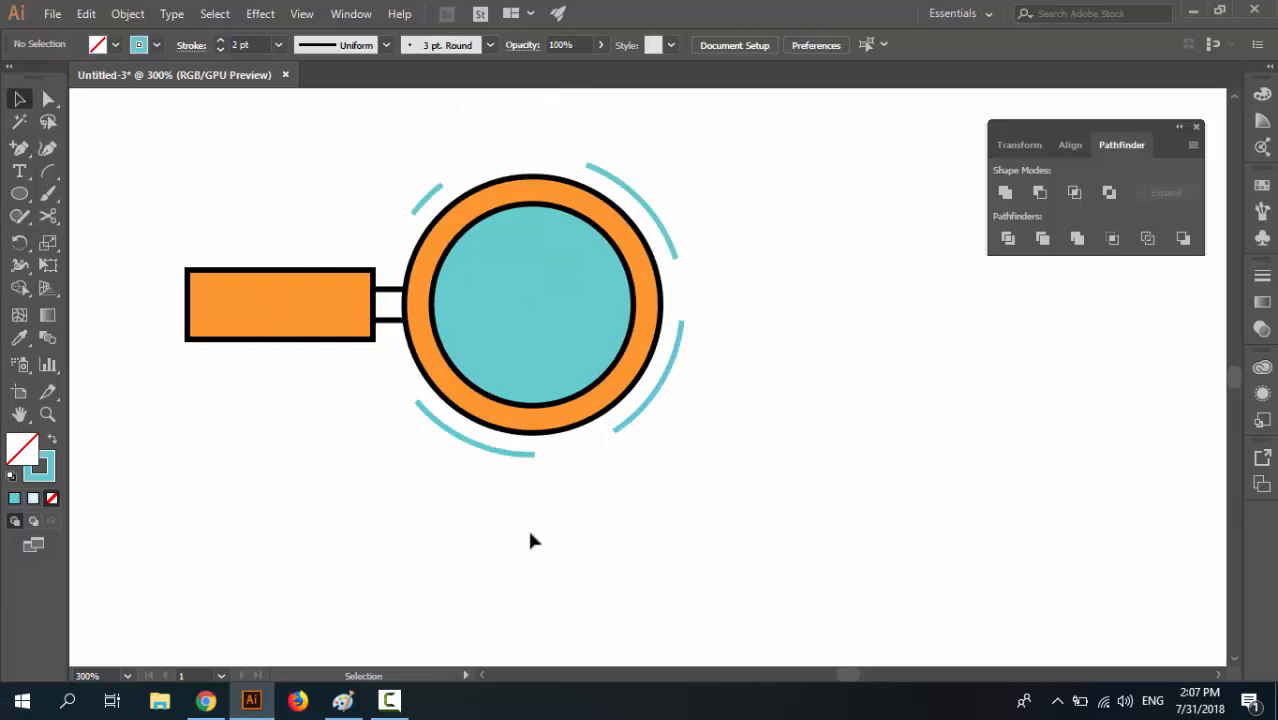
# Make a copy of the short upper-left teal arc rotated 307° about the lens centre, and deselect it
pyautogui.scroll(3, 579, 553)
pyautogui.scroll(-2, 585, 558)
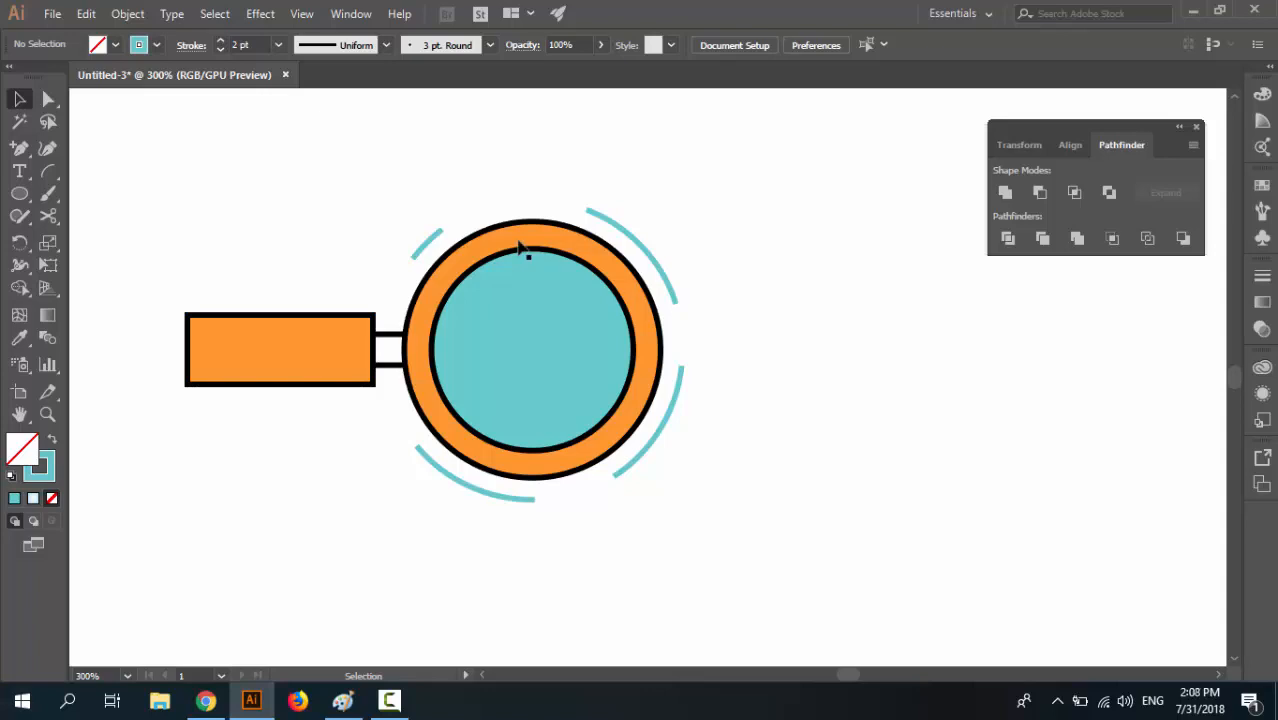
pyautogui.click(440, 238)
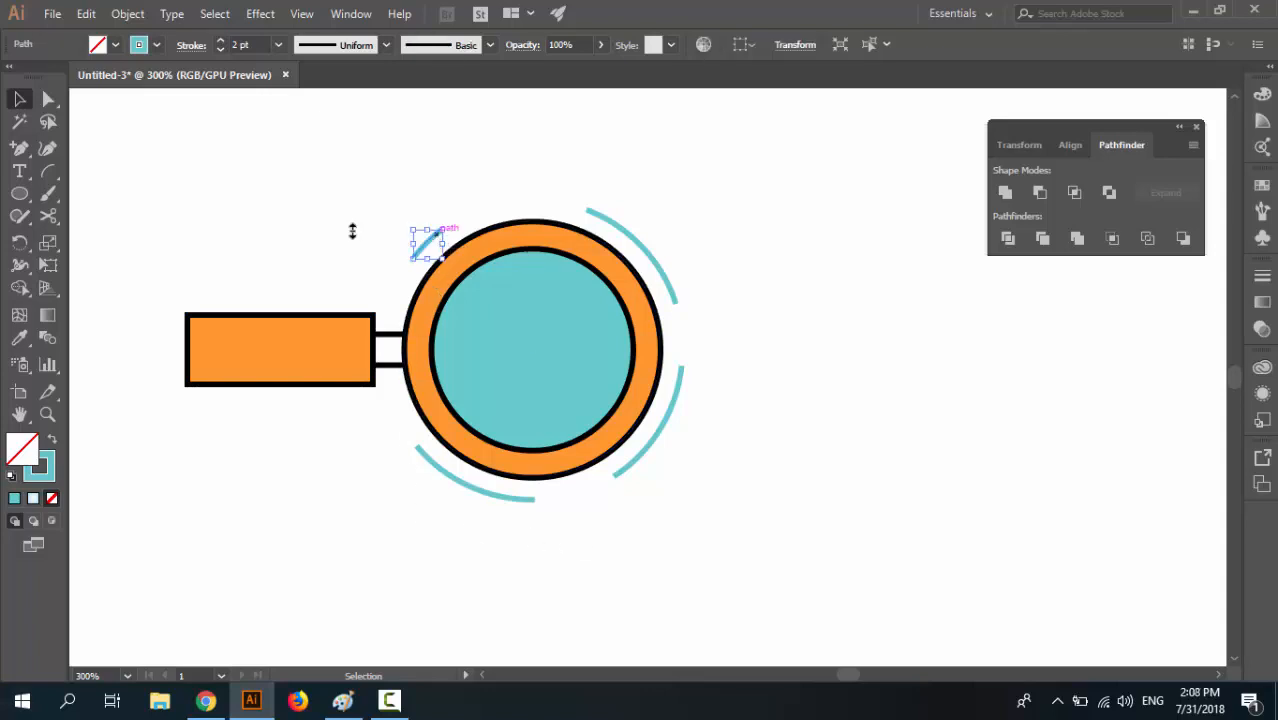
pyautogui.click(355, 227)
pyautogui.click(427, 254)
pyautogui.press('r')
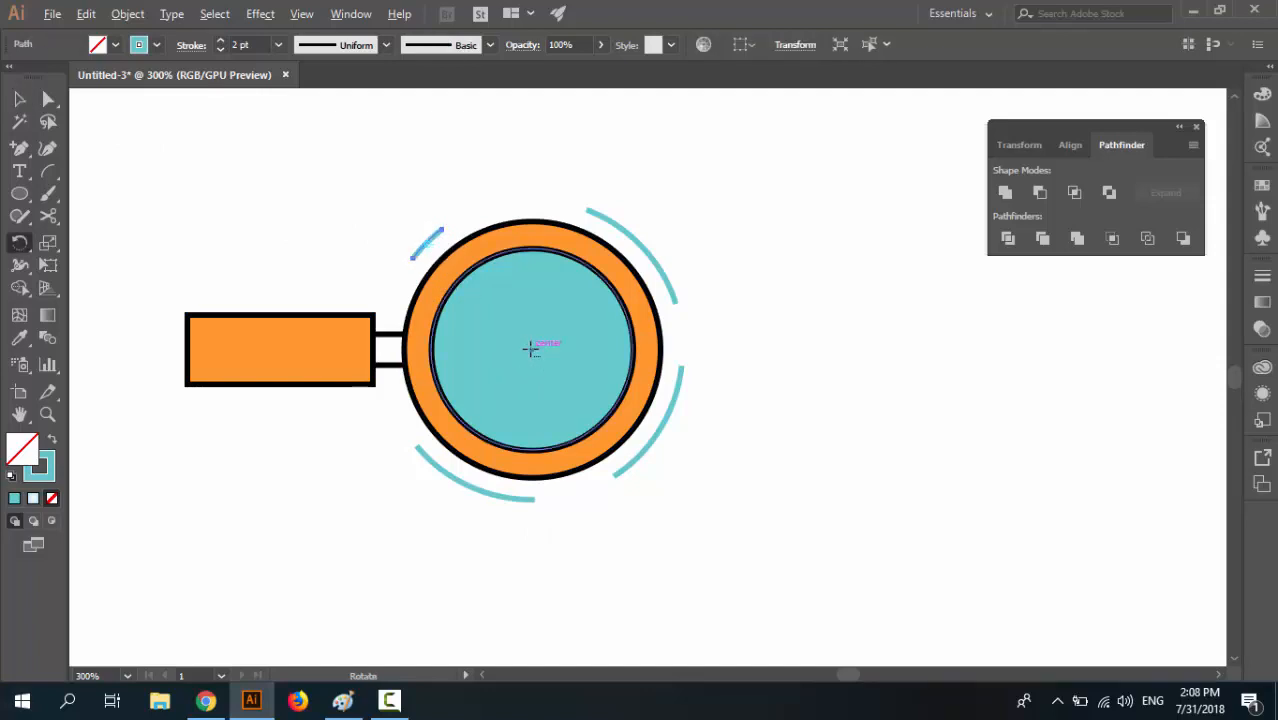
pyautogui.keyDown('alt'); pyautogui.click(530, 347); pyautogui.keyUp('alt')
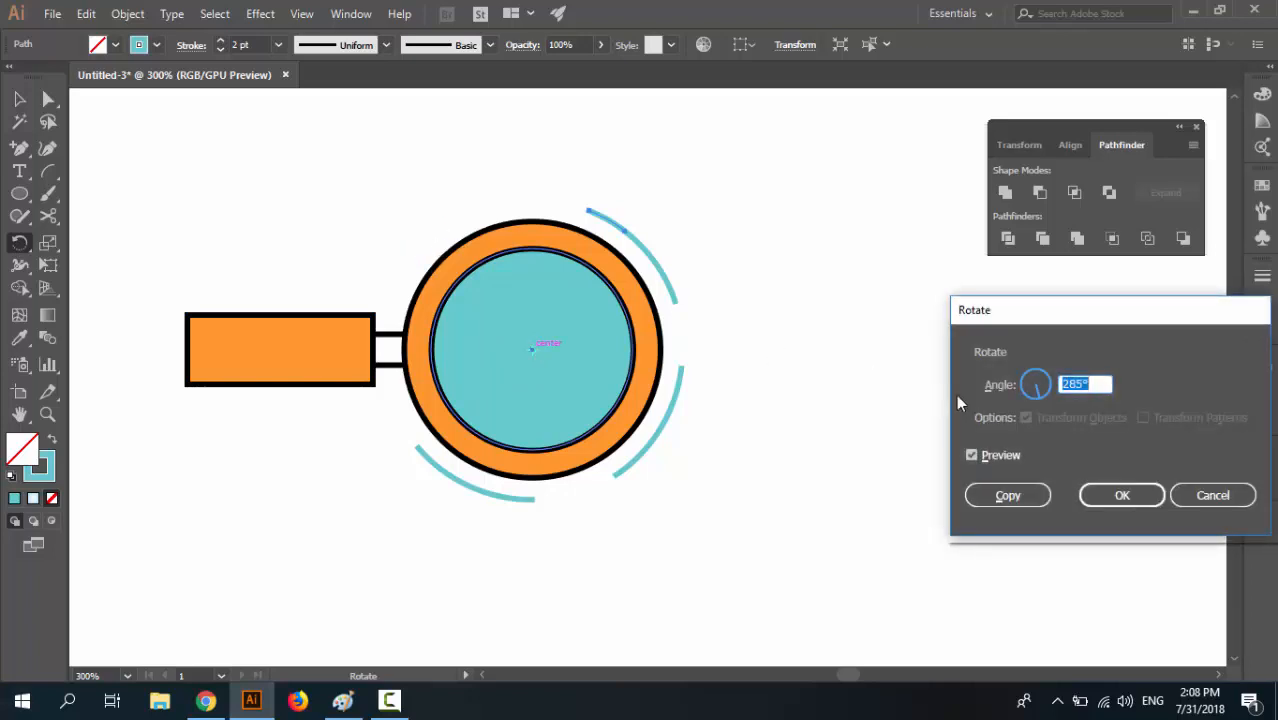
pyautogui.moveTo(1030, 390)
pyautogui.mouseDown()
pyautogui.moveTo(1049, 387)
pyautogui.moveTo(1040, 393)
pyautogui.mouseUp()
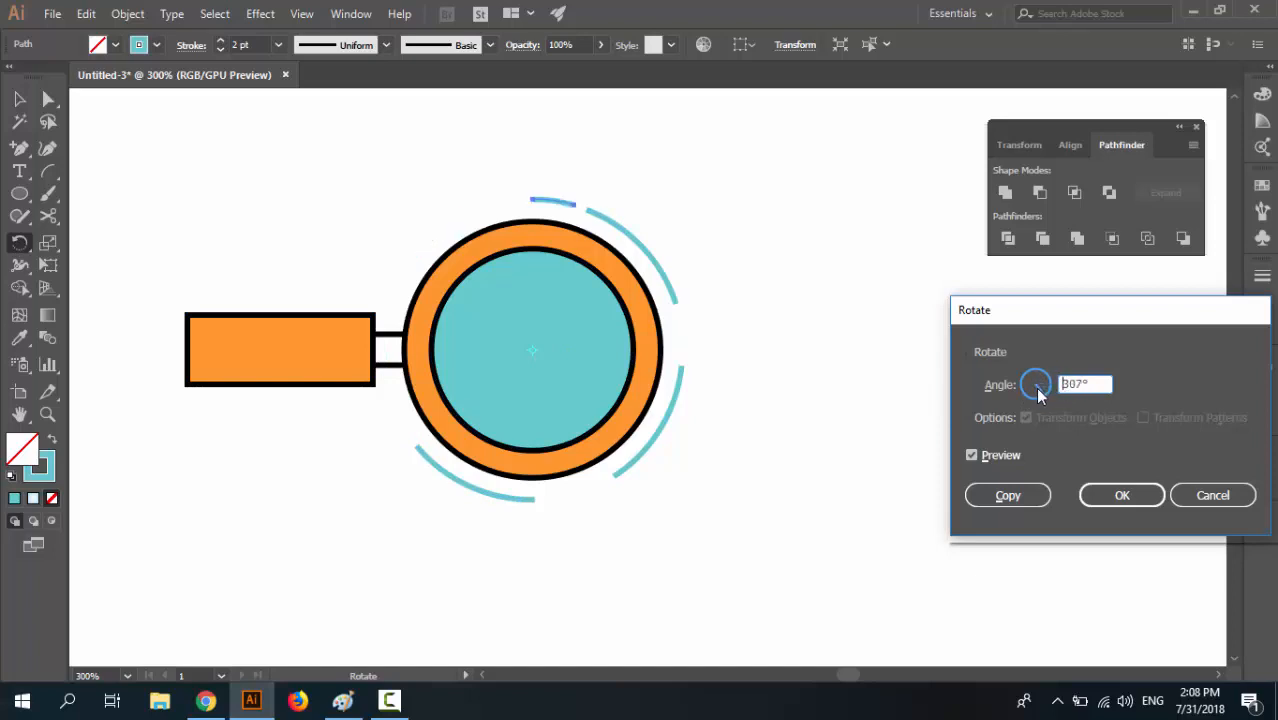
pyautogui.click(1012, 494)
pyautogui.press('v')
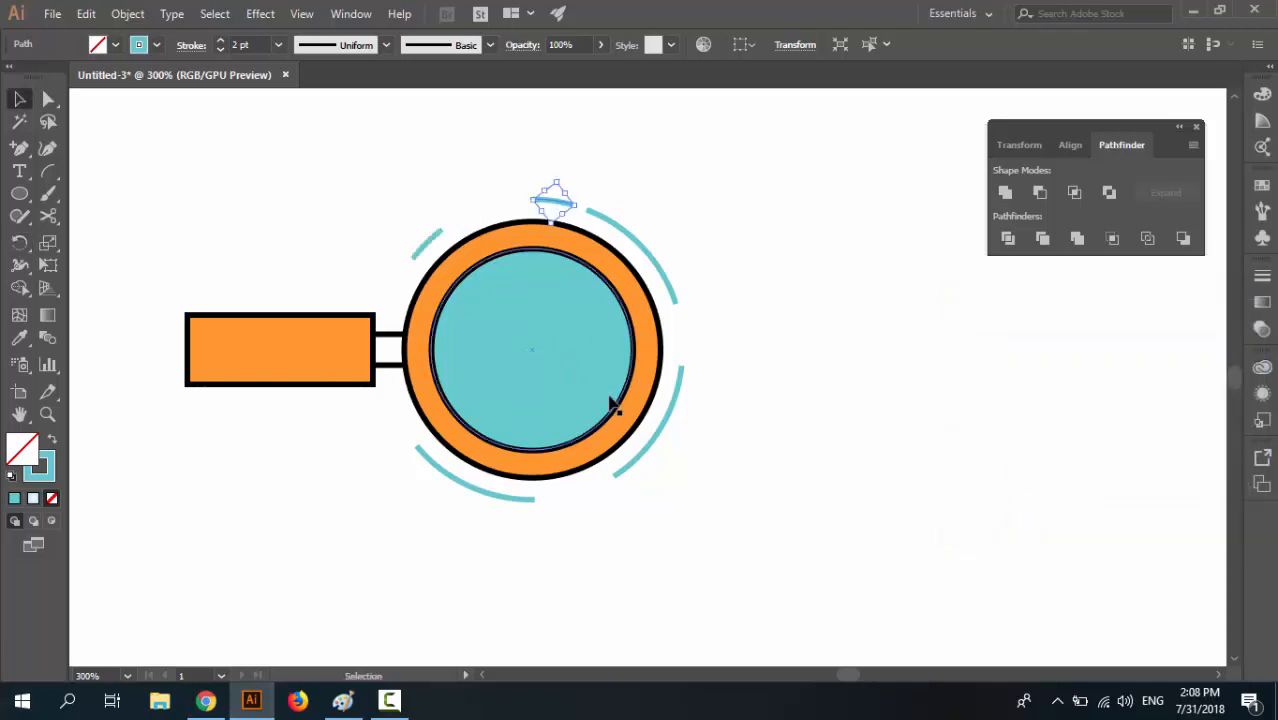
pyautogui.click(724, 490)
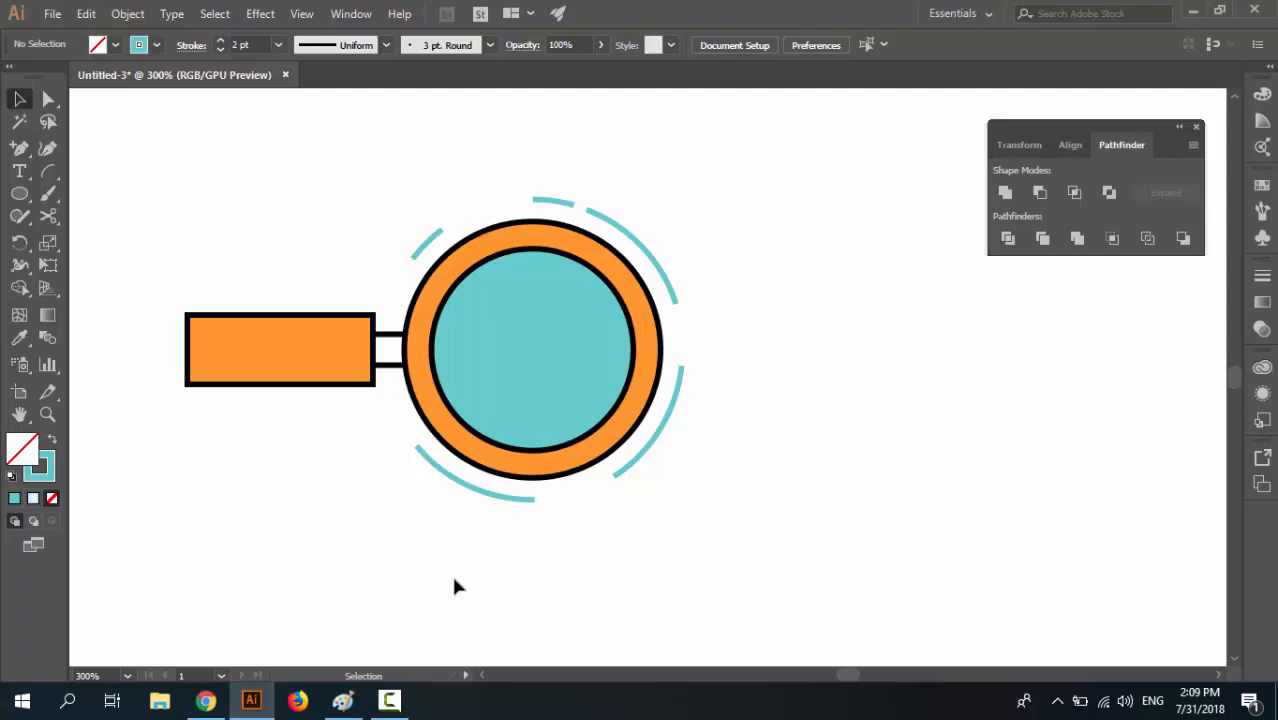
# Draw a larger teal quarter-circle arc, about 63 px wide and high, outside the upper-right arcs, from above the lens centre to its right
pyautogui.press('ctrl')
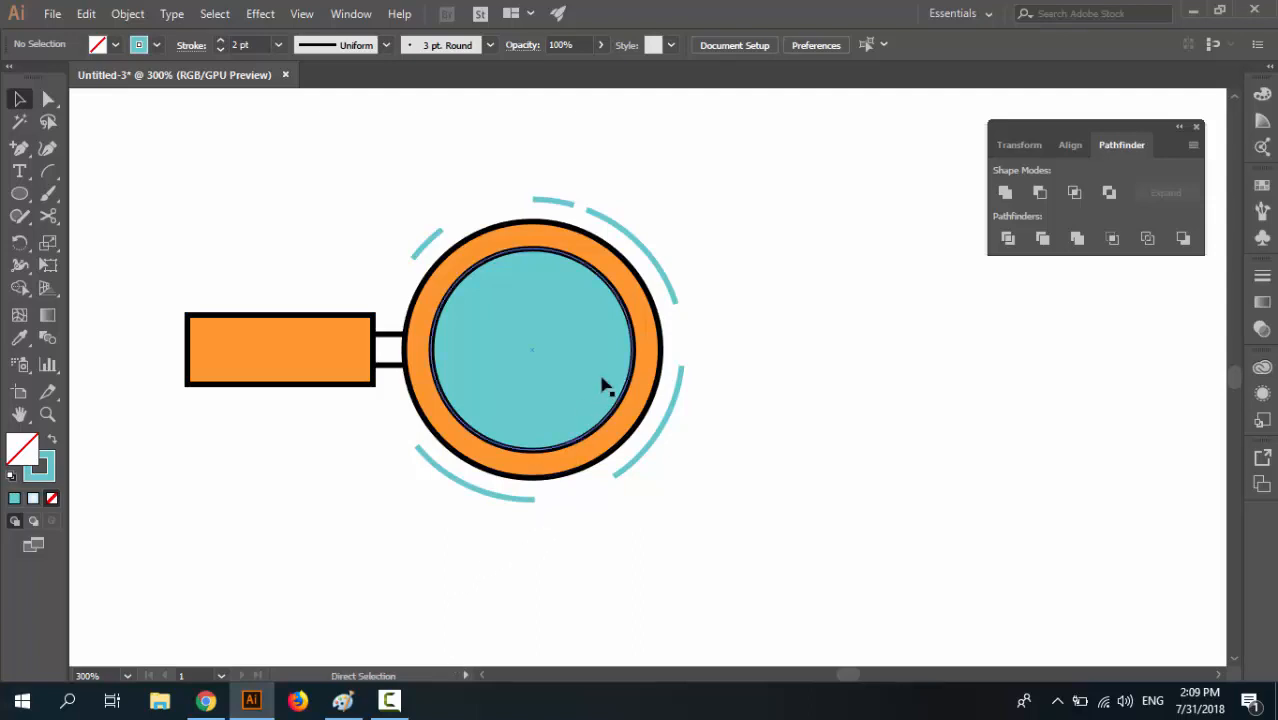
pyautogui.scroll(1, 603, 386)
pyautogui.scroll(-1, 603, 386)
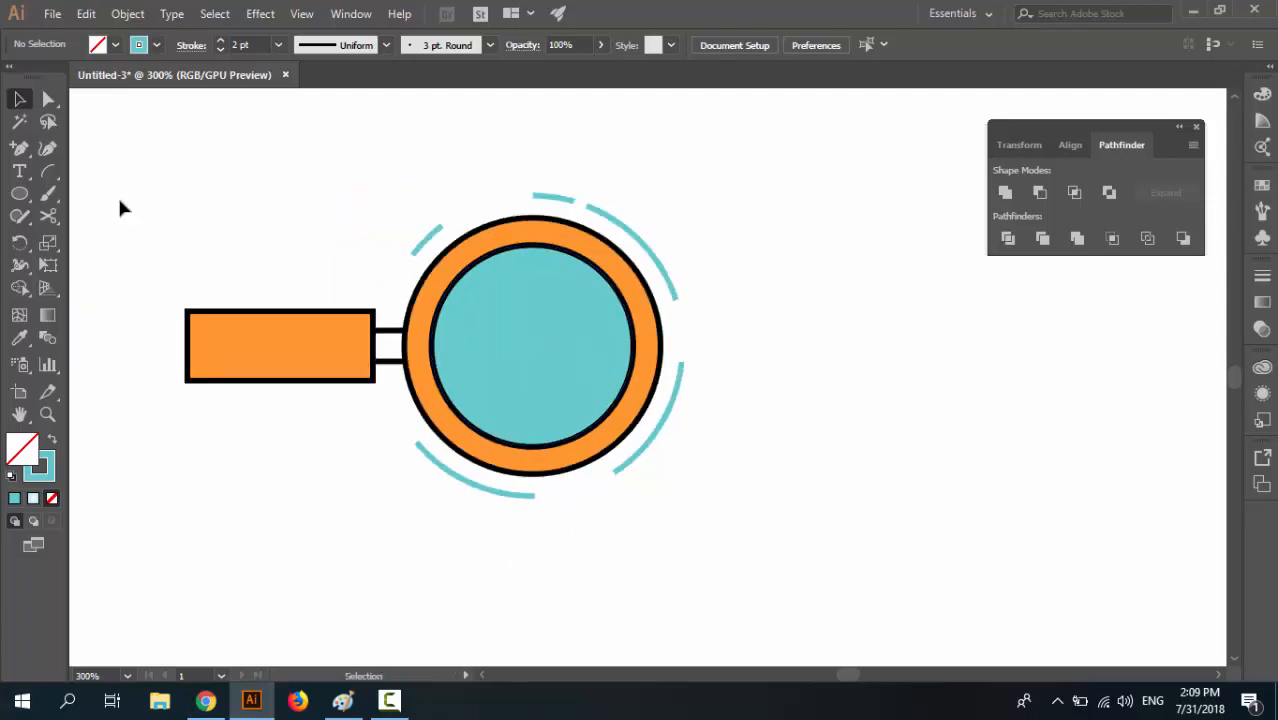
pyautogui.click(48, 171)
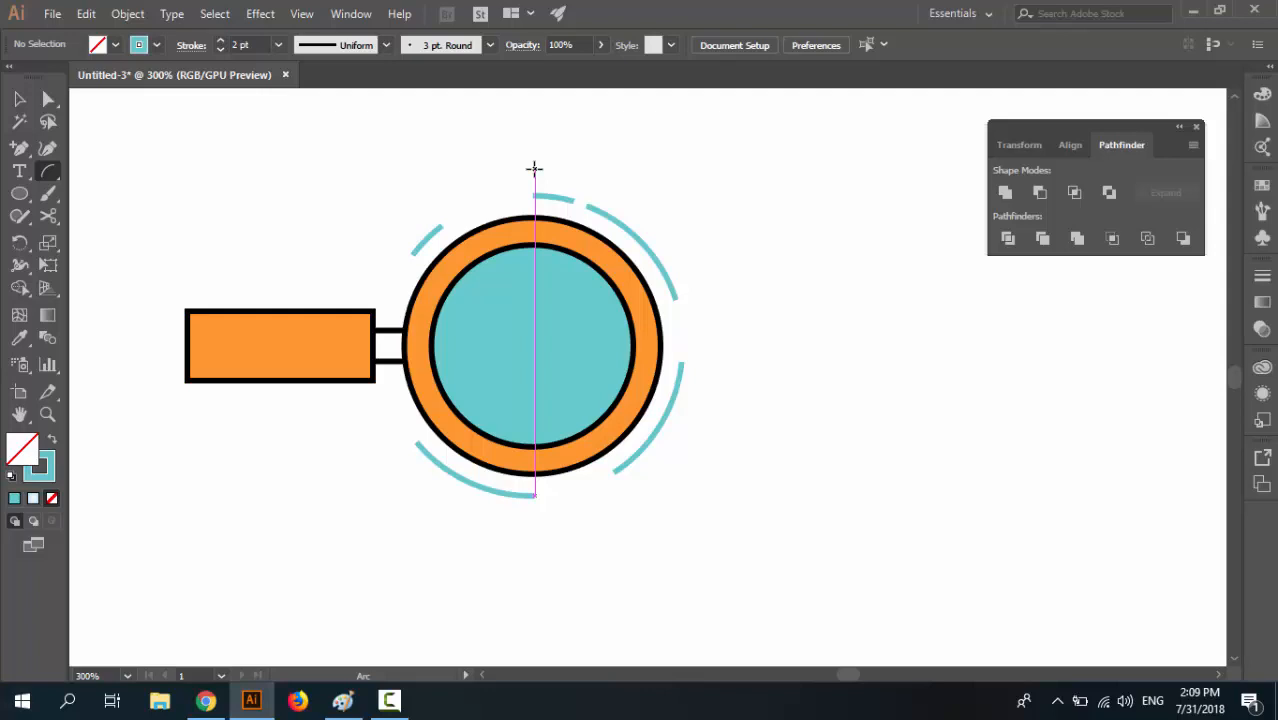
pyautogui.moveTo(534, 169); pyautogui.dragTo(710, 344)
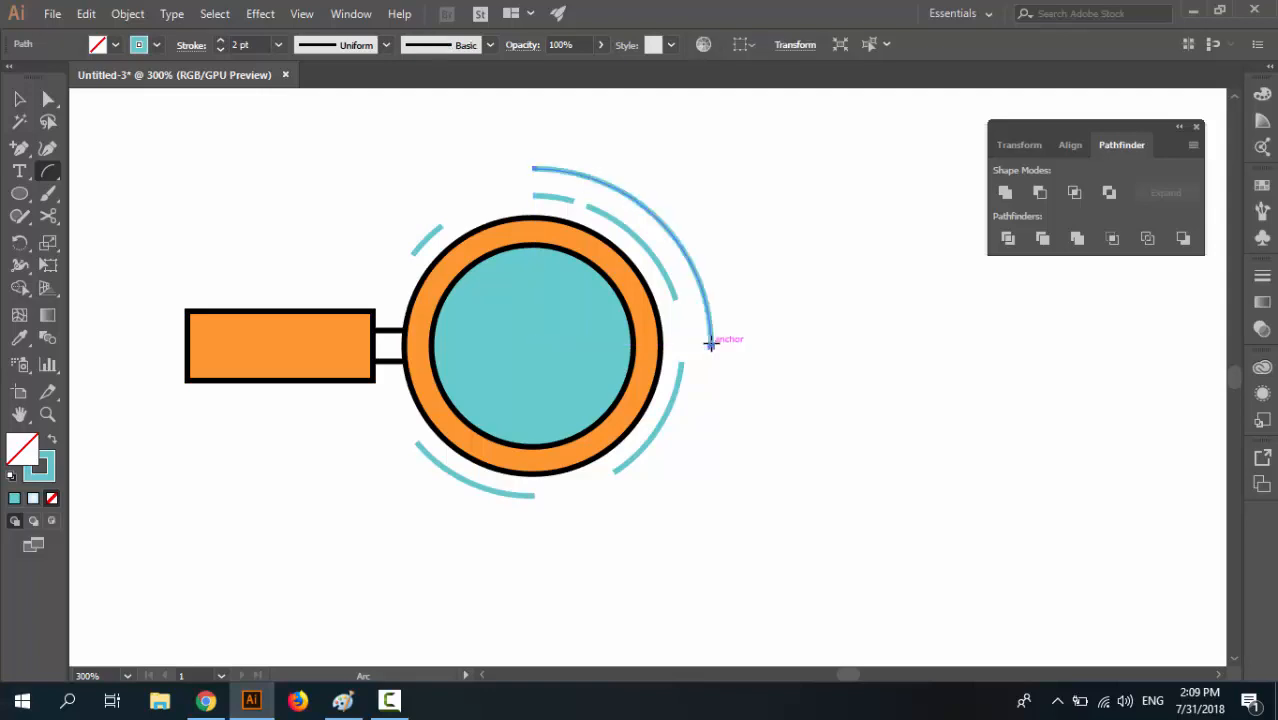
pyautogui.press('v')
pyautogui.click(756, 391)
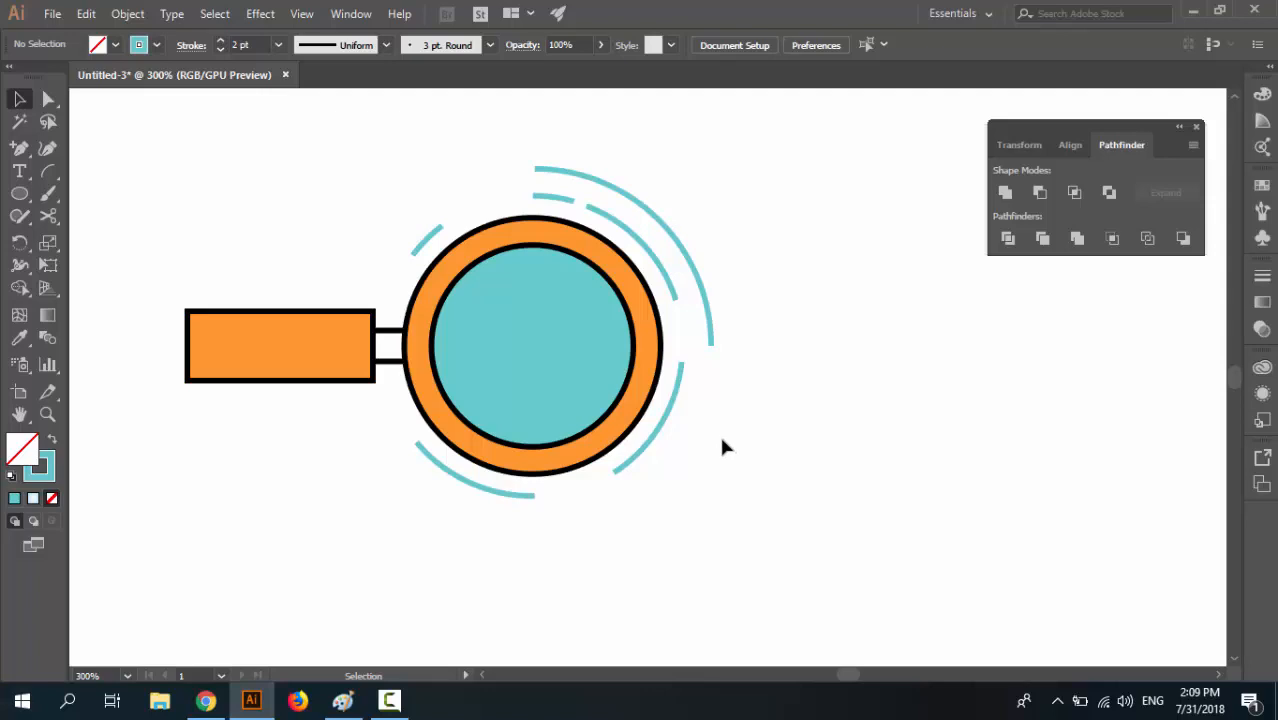
# Make a copy of the large outer arc rotated 204° about the lens centre
pyautogui.click(713, 337)
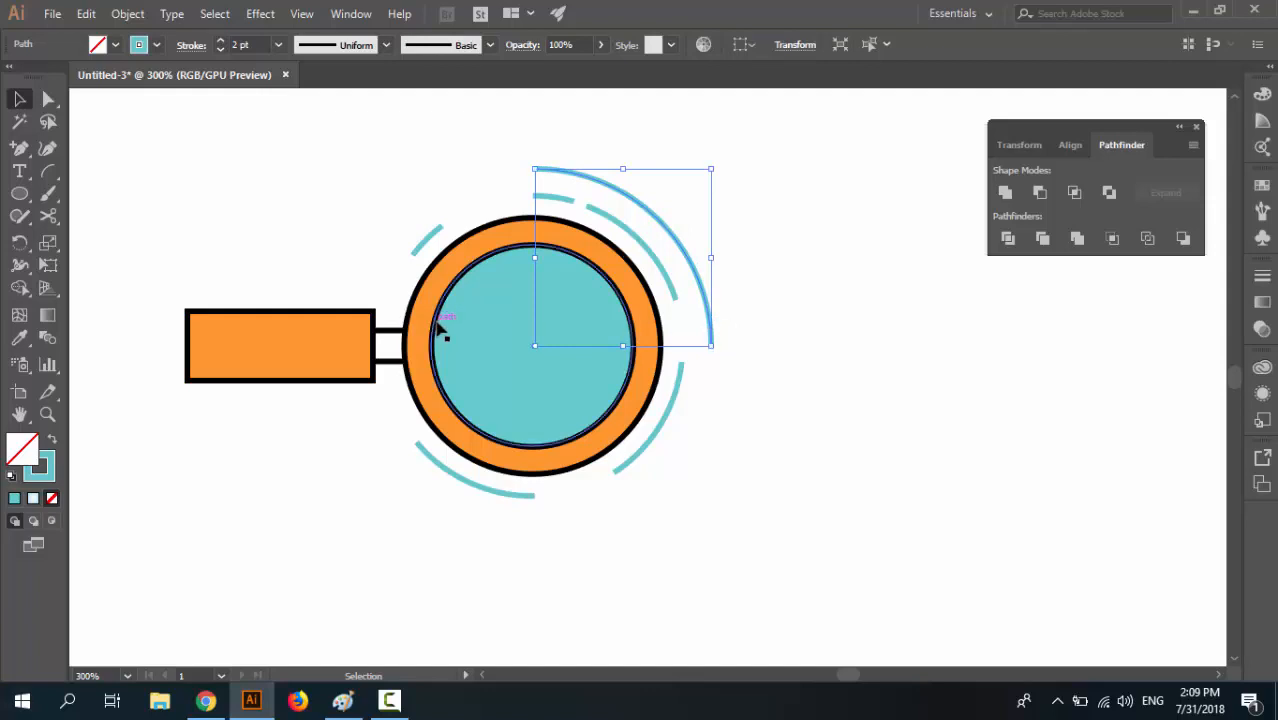
pyautogui.press('r')
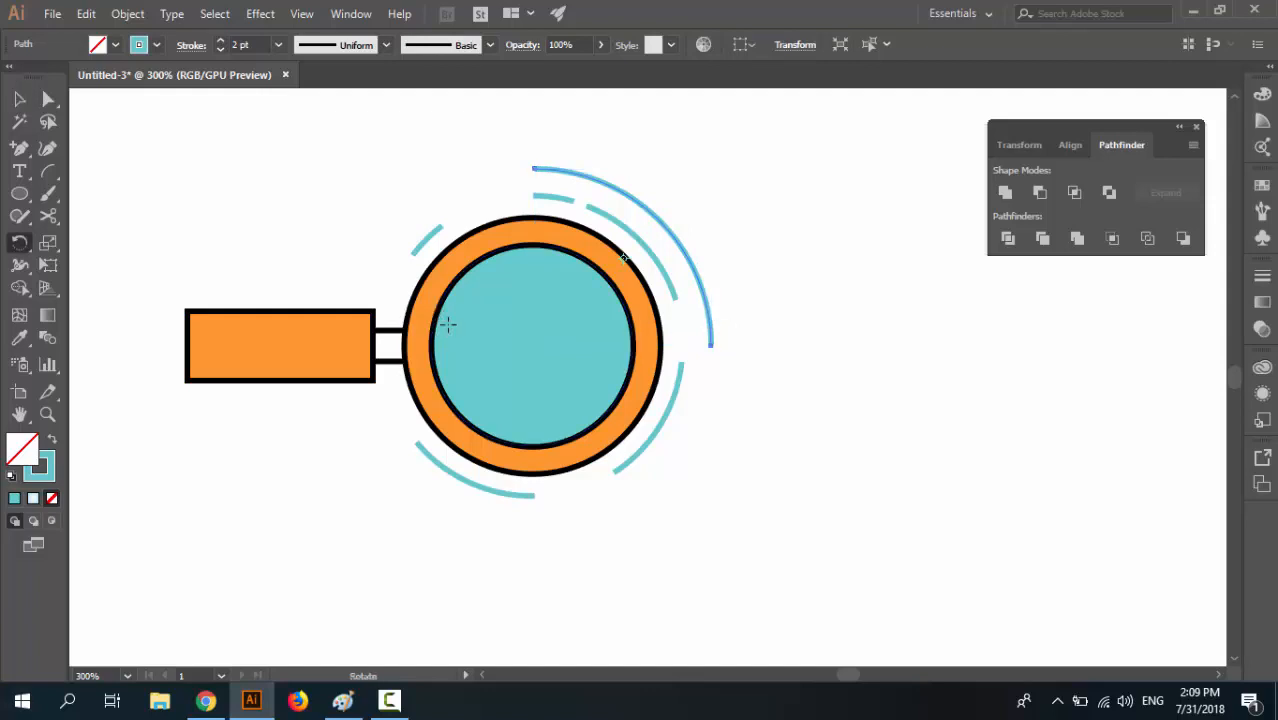
pyautogui.keyDown('alt'); pyautogui.click(531, 344); pyautogui.keyUp('alt')
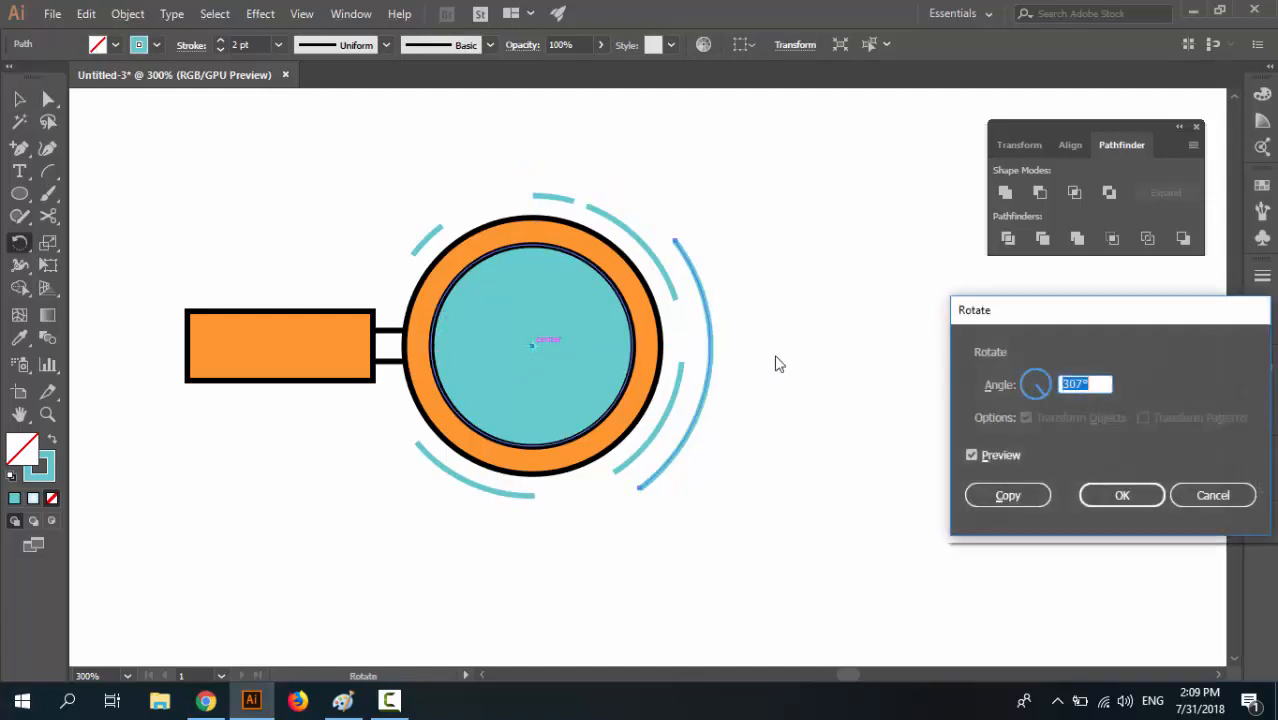
pyautogui.click(1025, 389)
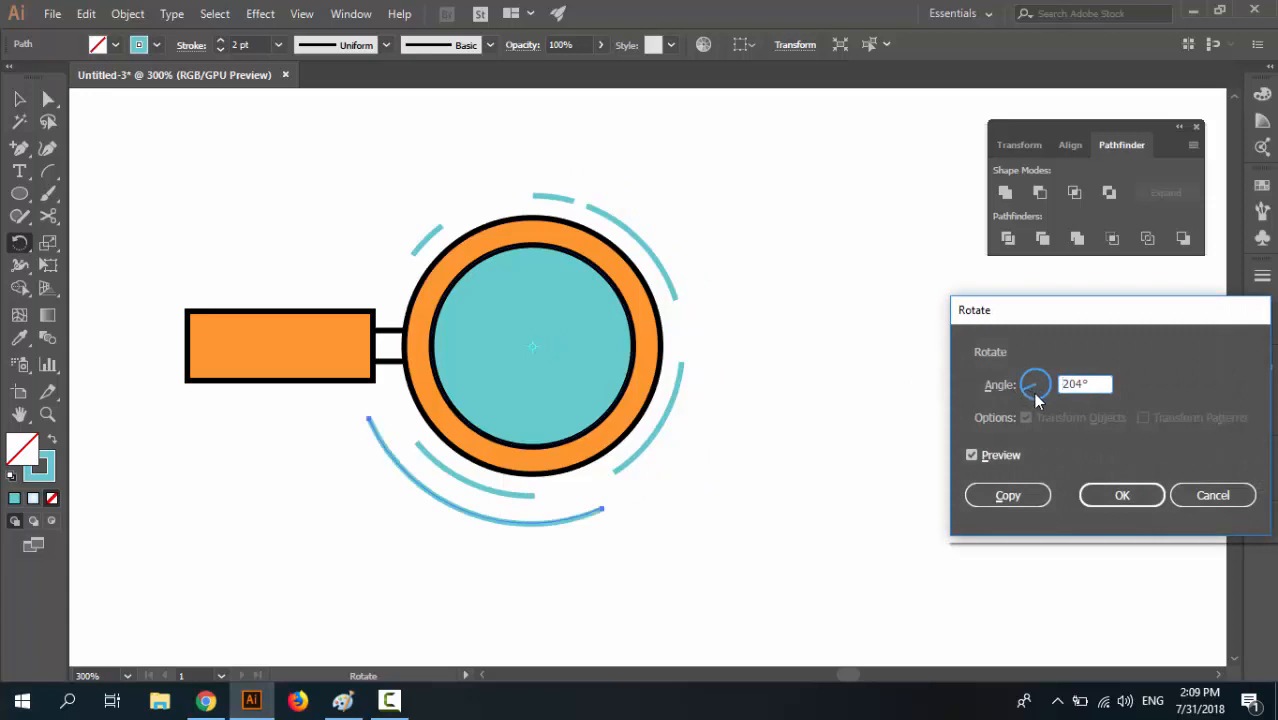
pyautogui.click(1017, 490)
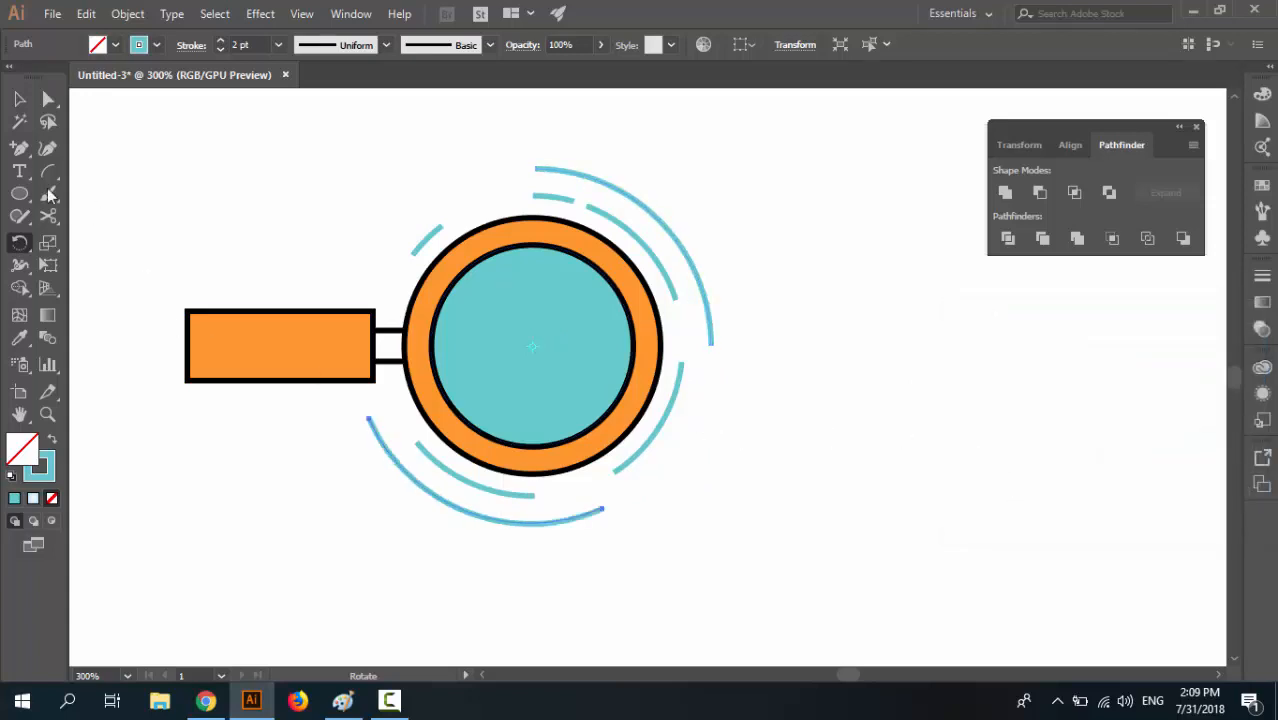
pyautogui.click(19, 99)
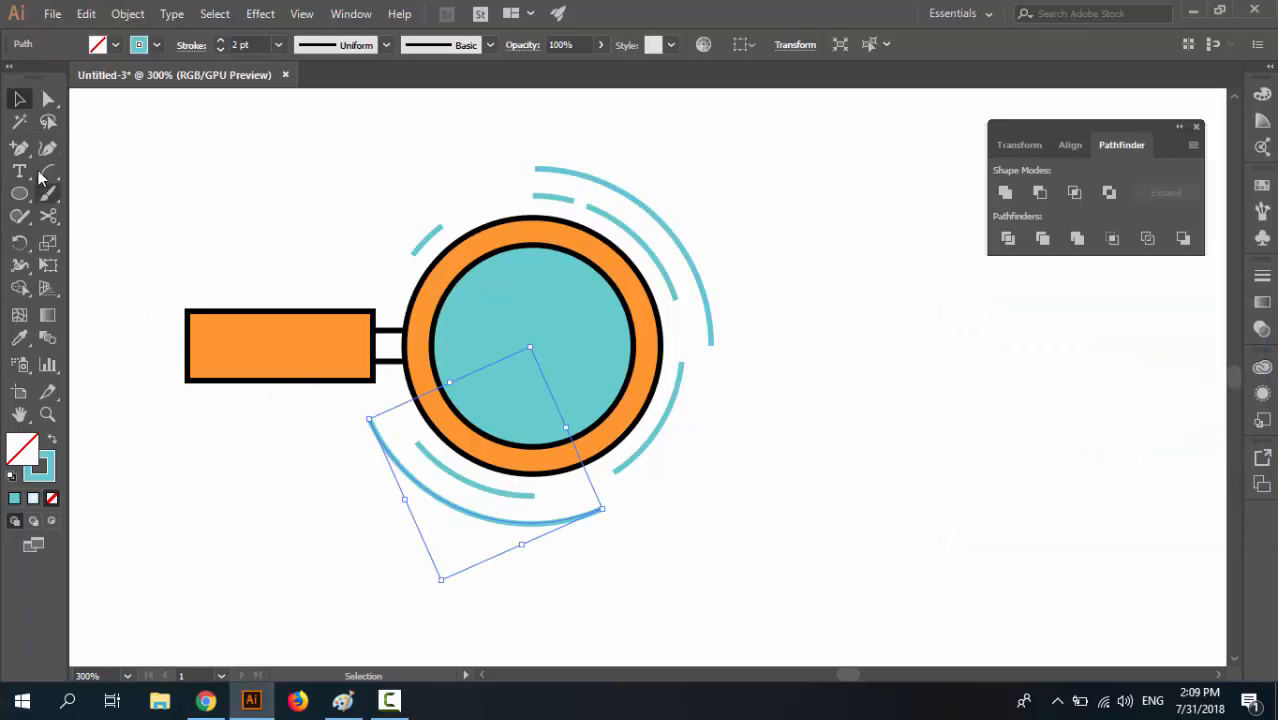
# Shorten the lower outer arc by adding an anchor point near its middle and deleting its right end point
pyautogui.click(19, 148)
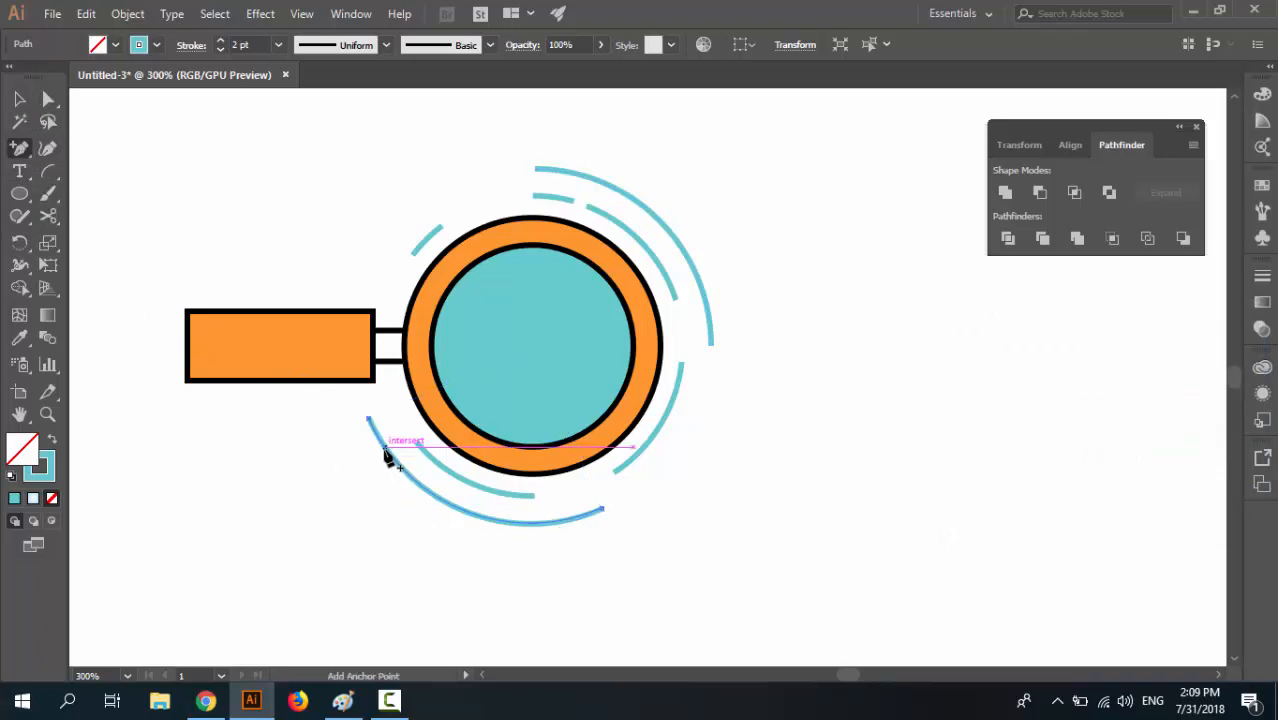
pyautogui.click(458, 514)
pyautogui.press('v')
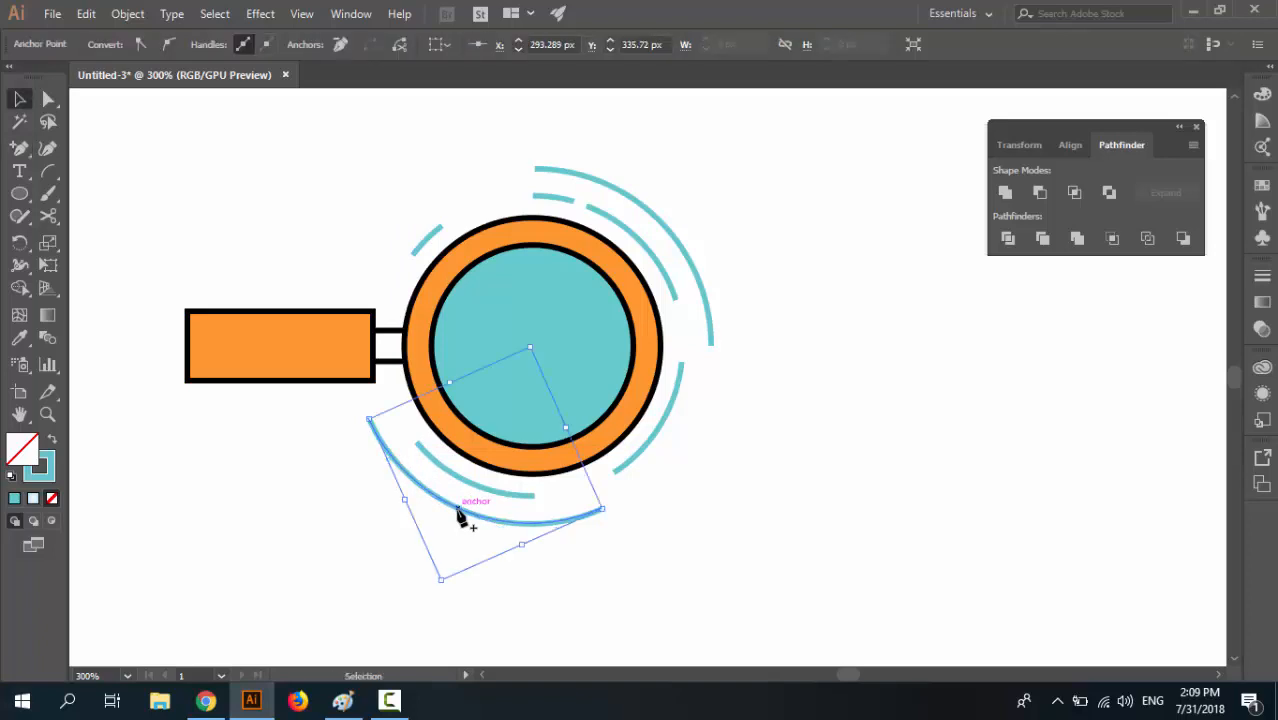
pyautogui.press('a')
pyautogui.click(604, 528)
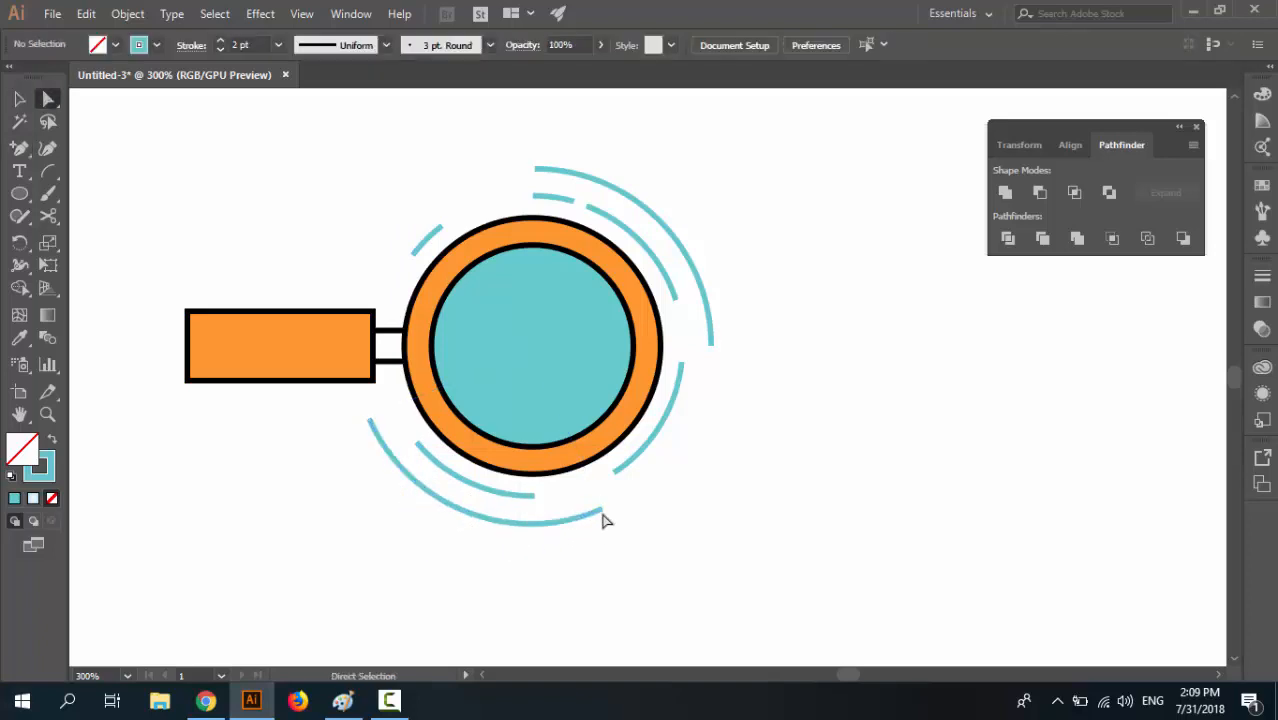
pyautogui.click(604, 512)
pyautogui.press('Delete')
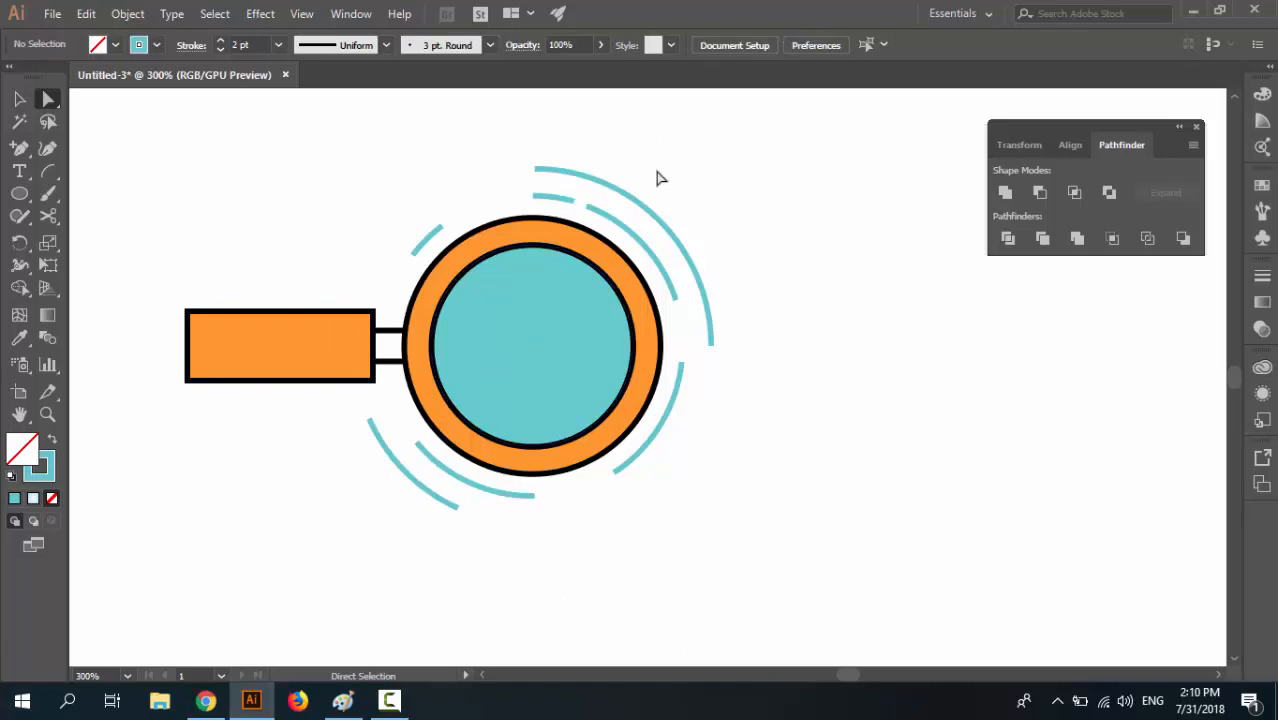
# Make a copy of the large upper-right outer arc rotated 94° about the lens centre
pyautogui.click(668, 236)
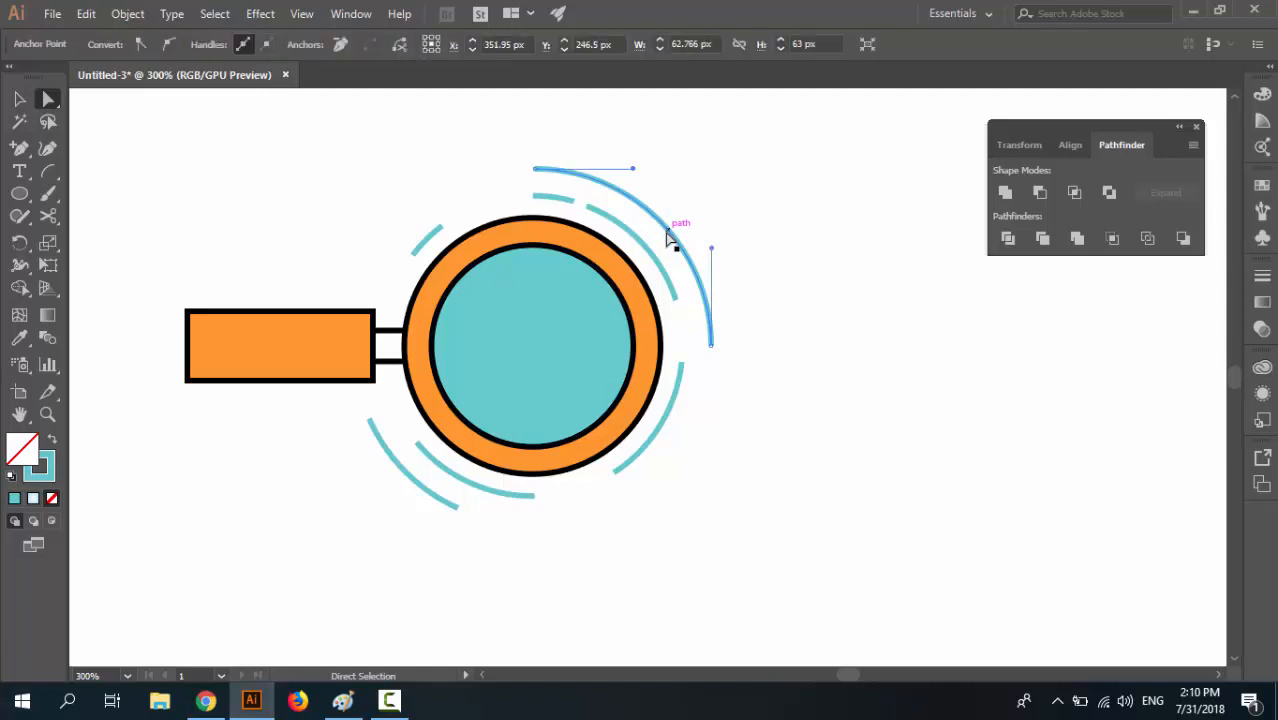
pyautogui.press('v')
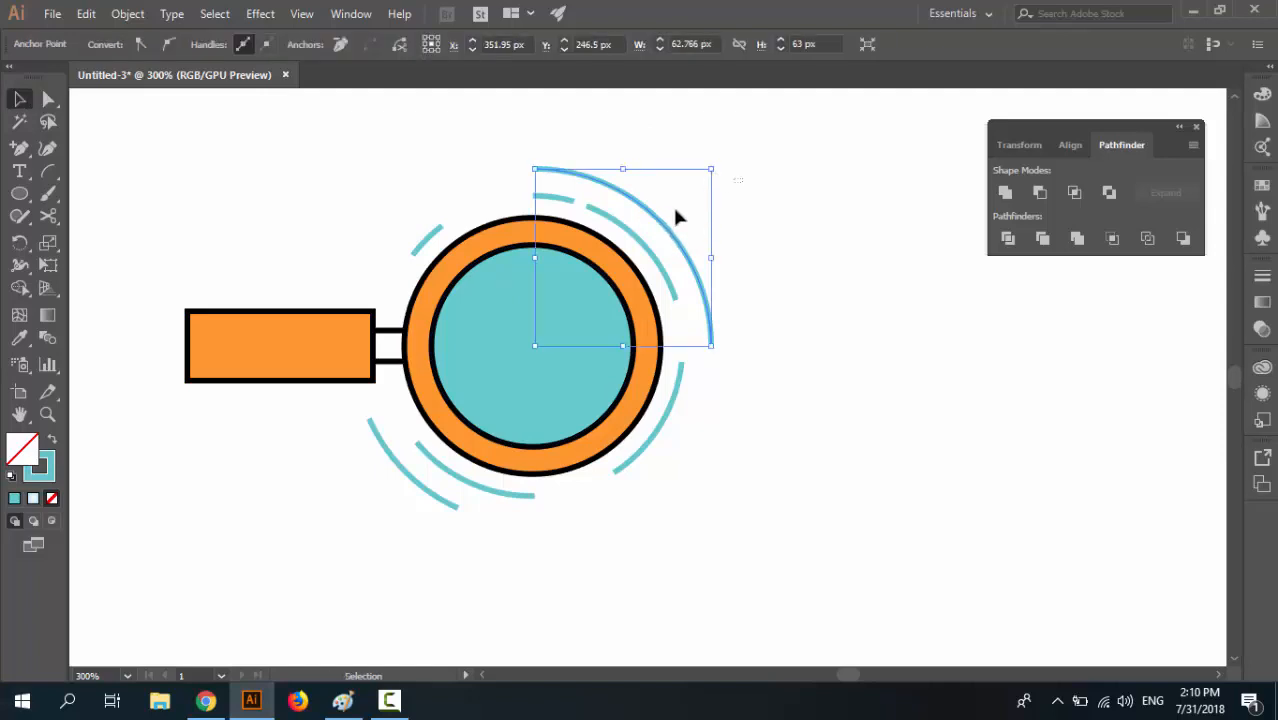
pyautogui.press('r')
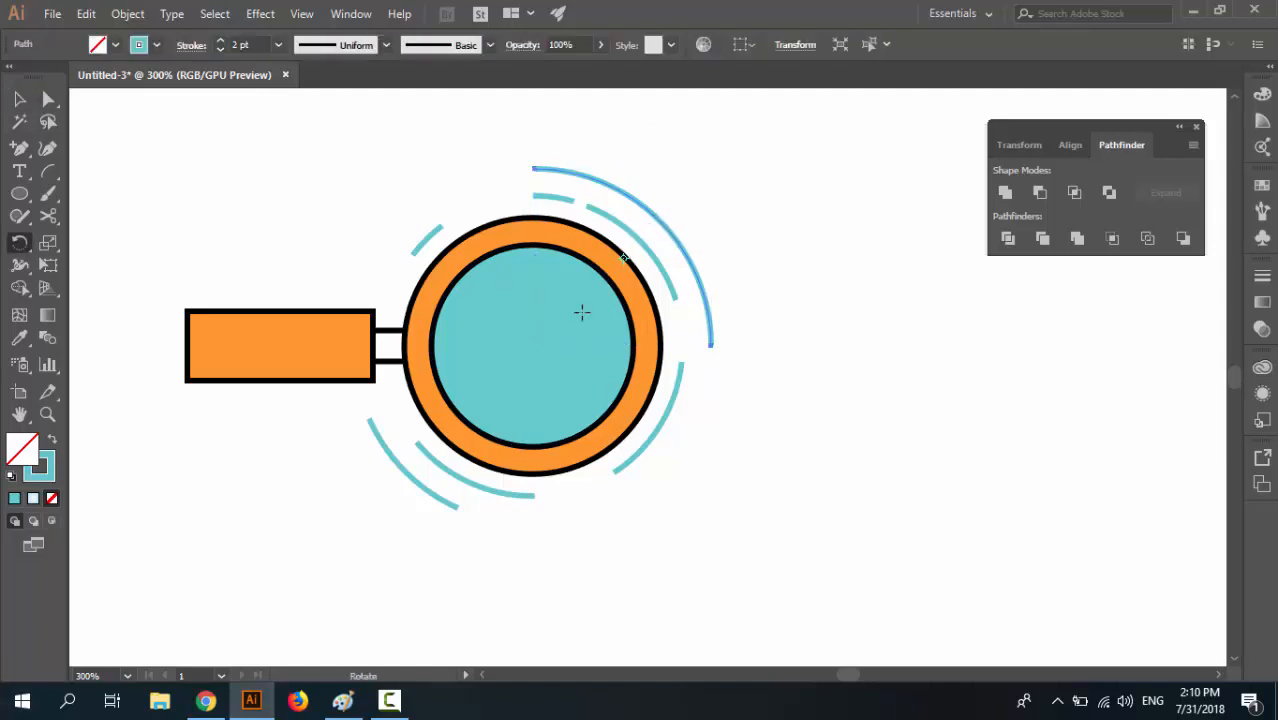
pyautogui.keyDown('alt'); pyautogui.click(530, 343); pyautogui.keyUp('alt')
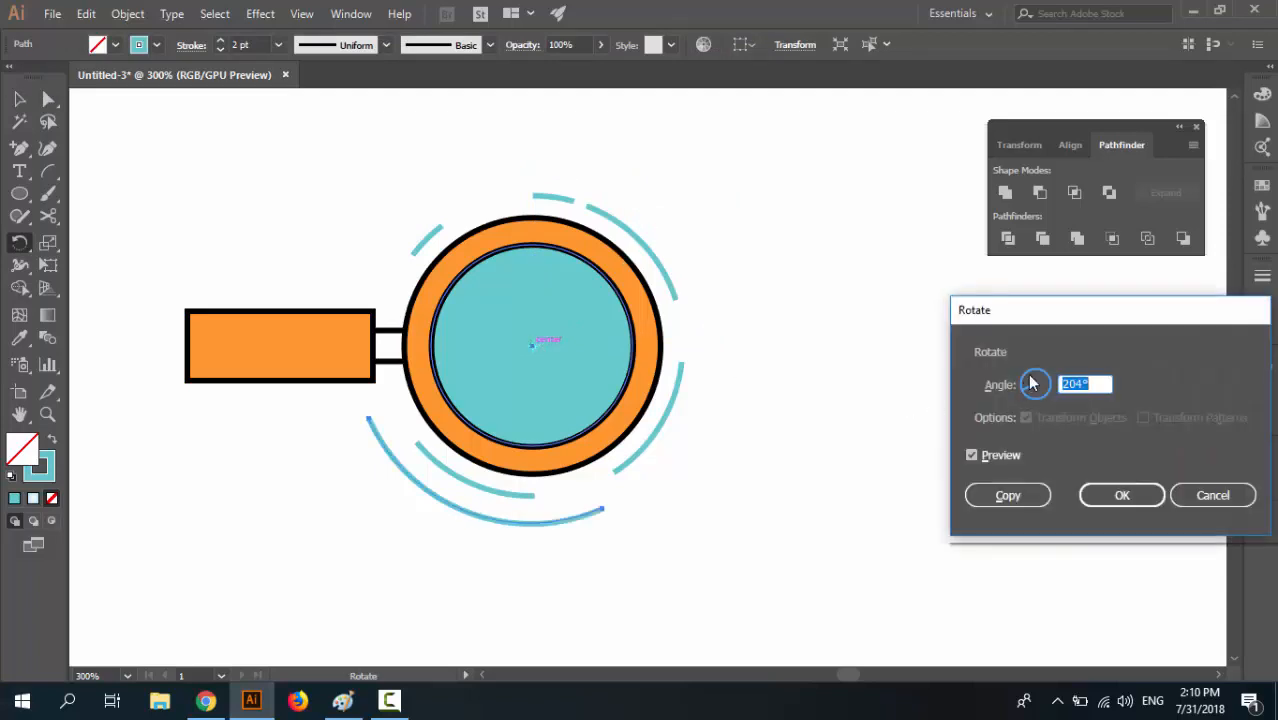
pyautogui.click(1030, 386)
pyautogui.click(1037, 380)
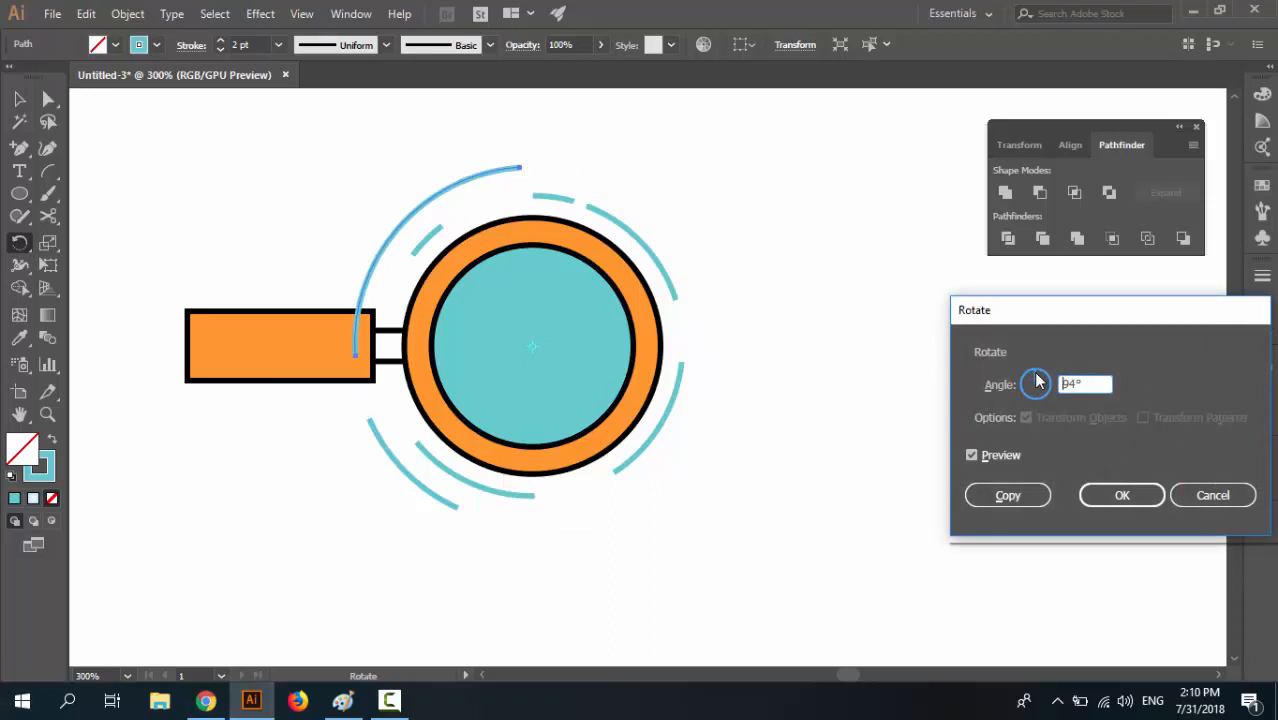
pyautogui.click(1035, 494)
pyautogui.press('v')
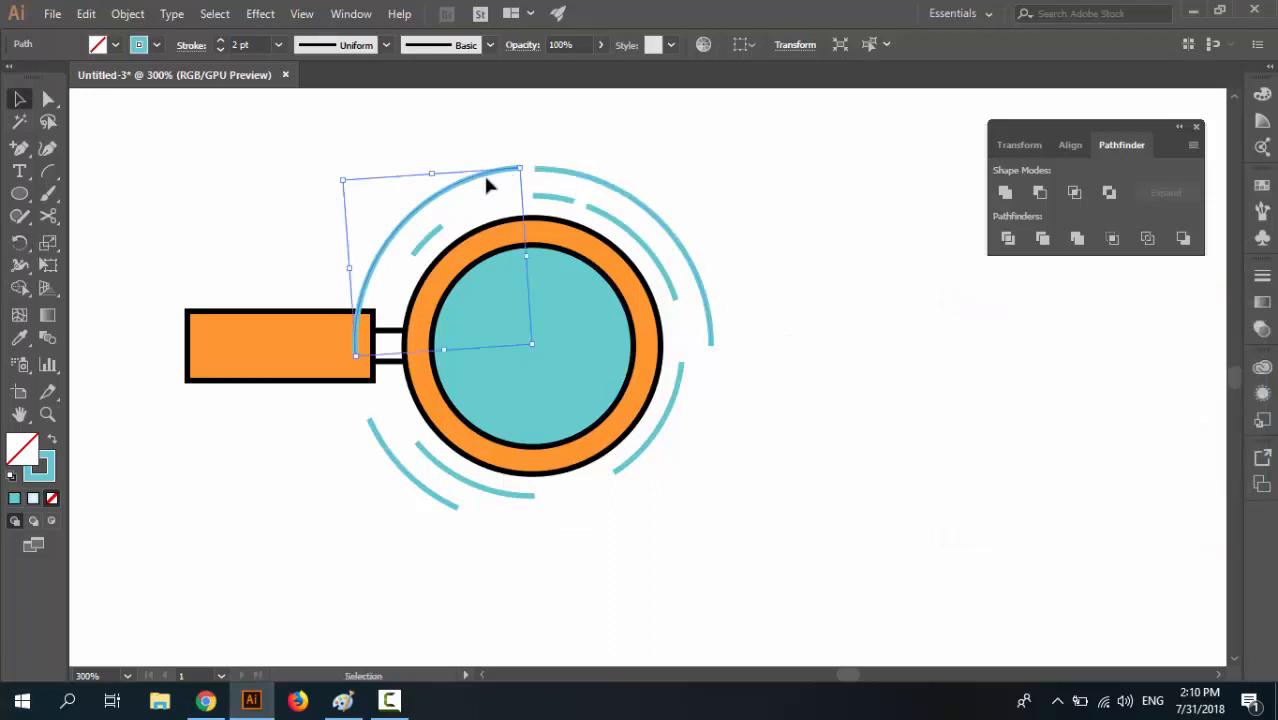
# Add two anchor points to the upper-left outer arc, one near its upper end and one just above the handle
pyautogui.press('p')
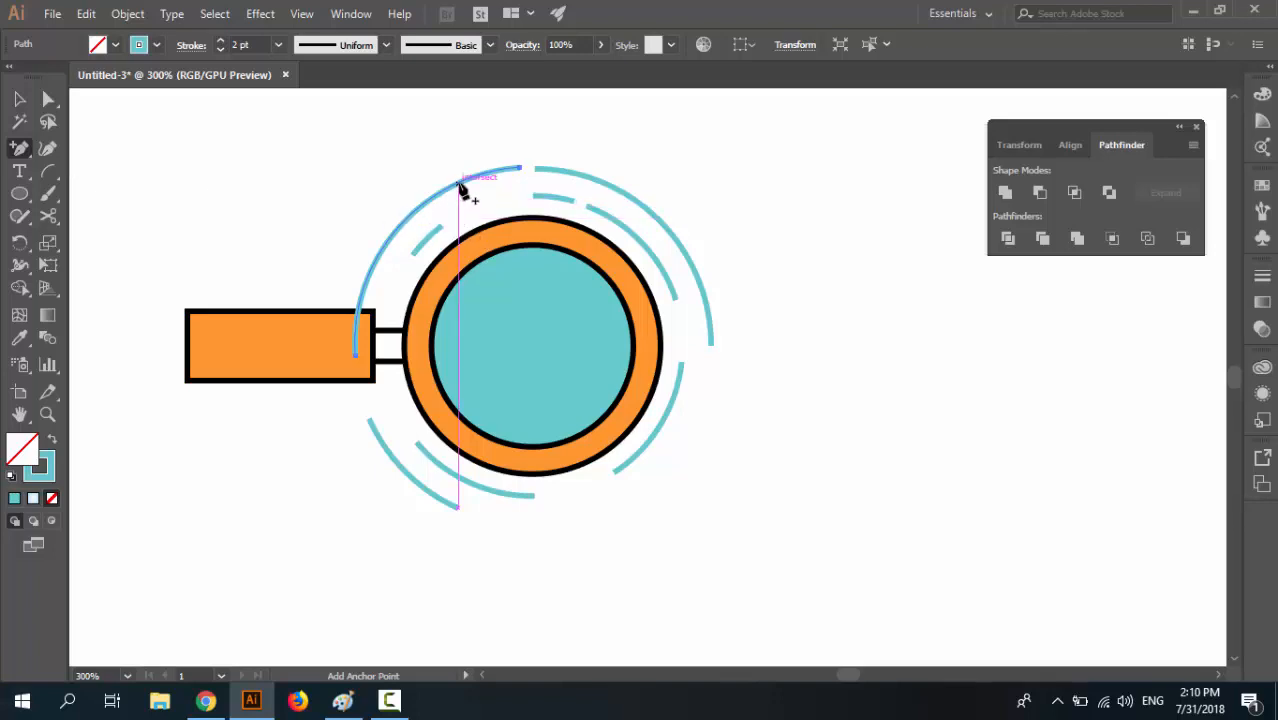
pyautogui.click(455, 189)
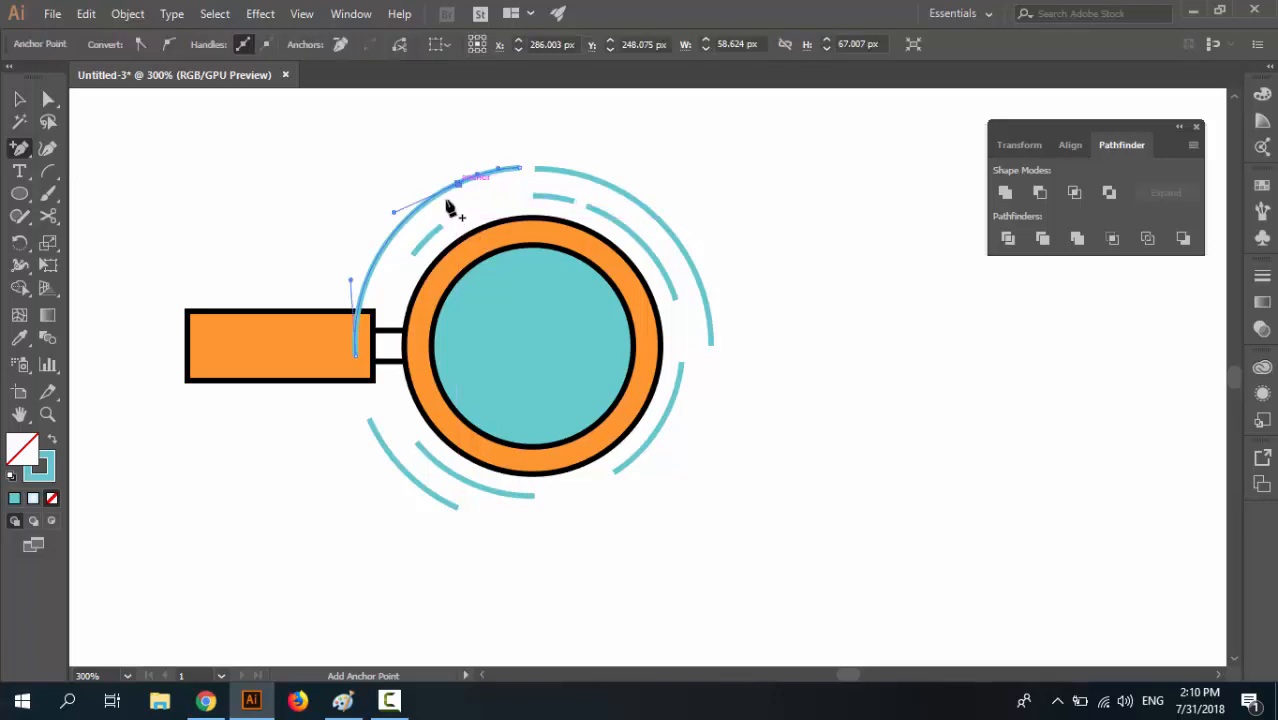
pyautogui.click(367, 275)
pyautogui.press('a')
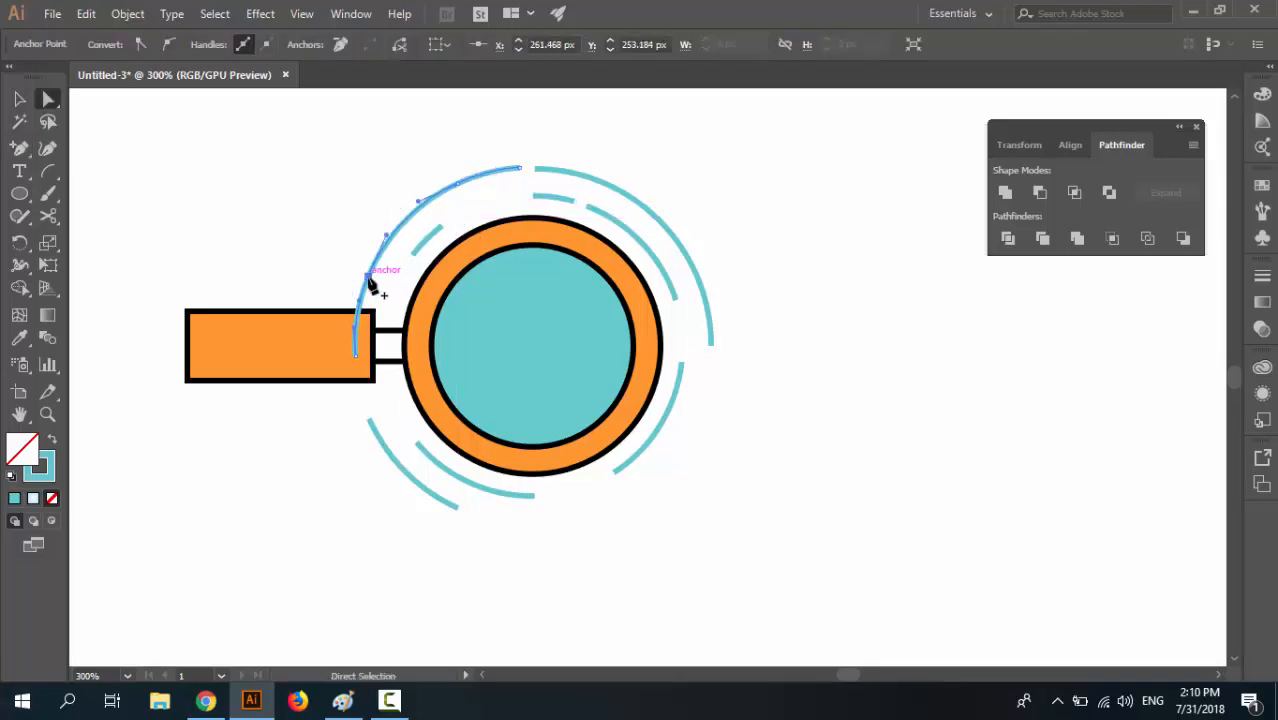
# Shorten the upper-left outer arc at both ends by deleting its lower end point and its upper end point
pyautogui.click(381, 303)
pyautogui.click(356, 356)
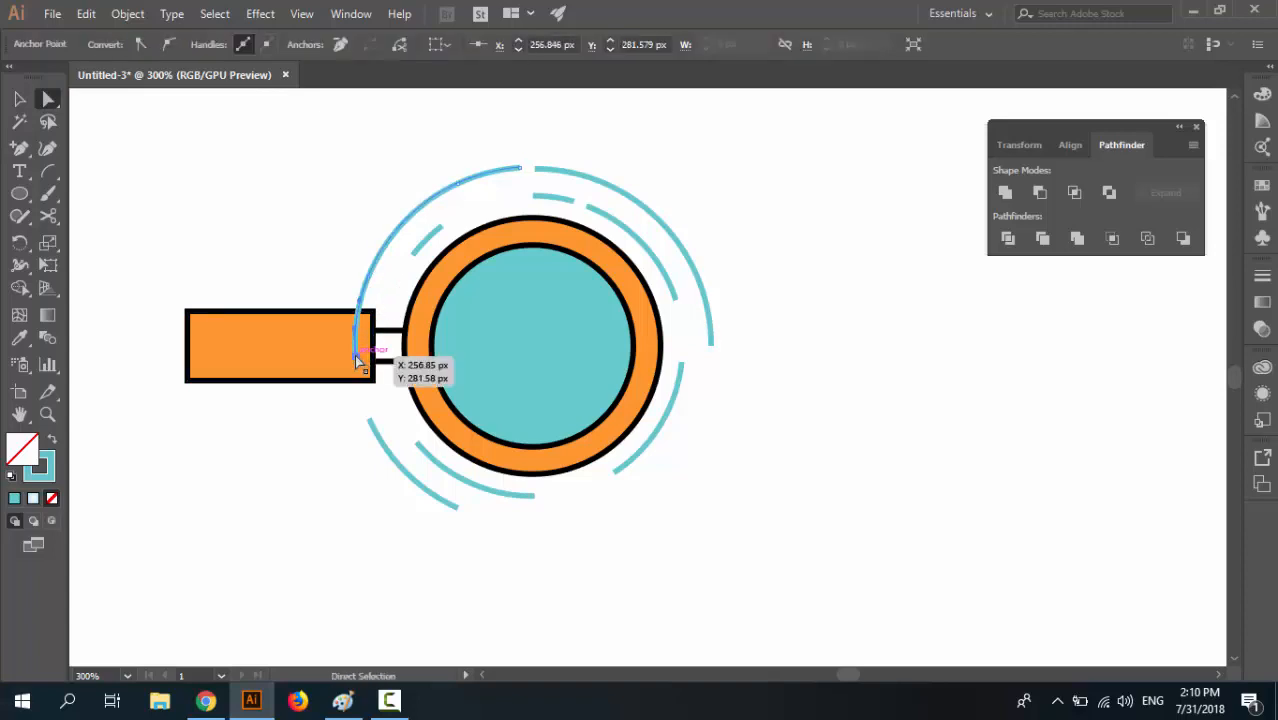
pyautogui.press('Delete')
pyautogui.click(520, 186)
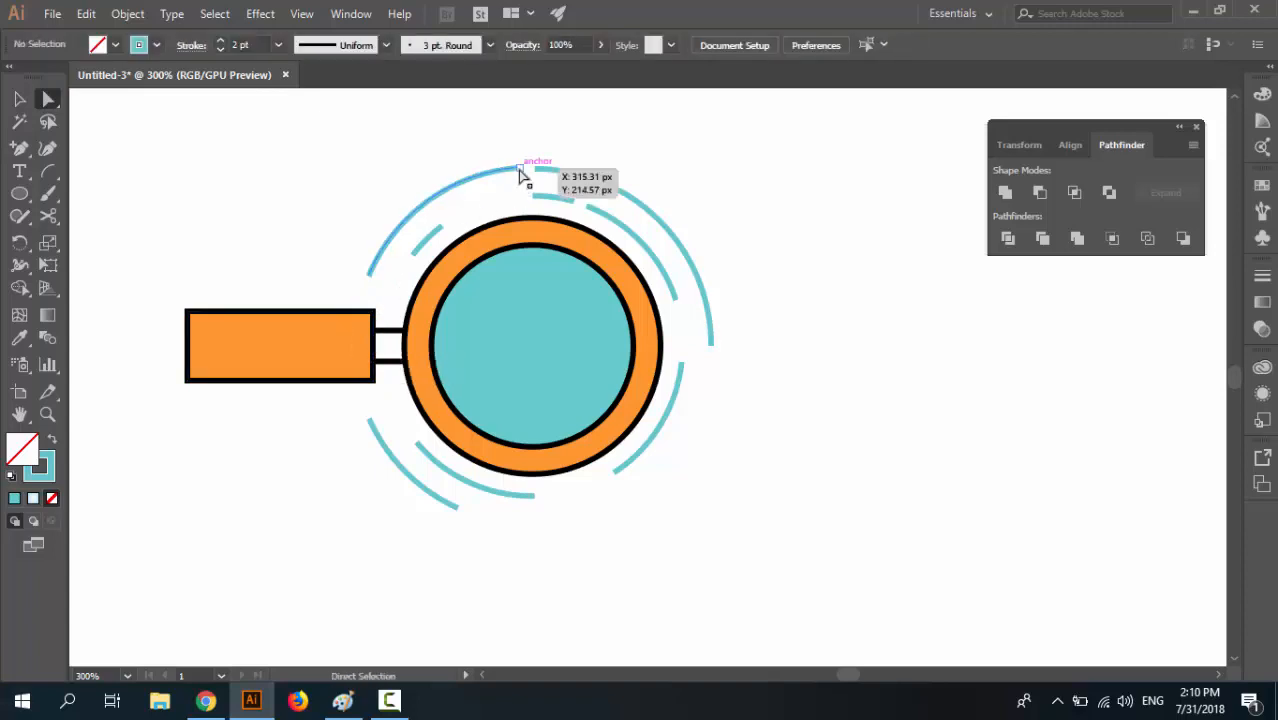
pyautogui.click(520, 168)
pyautogui.press('Delete')
pyautogui.click(511, 138)
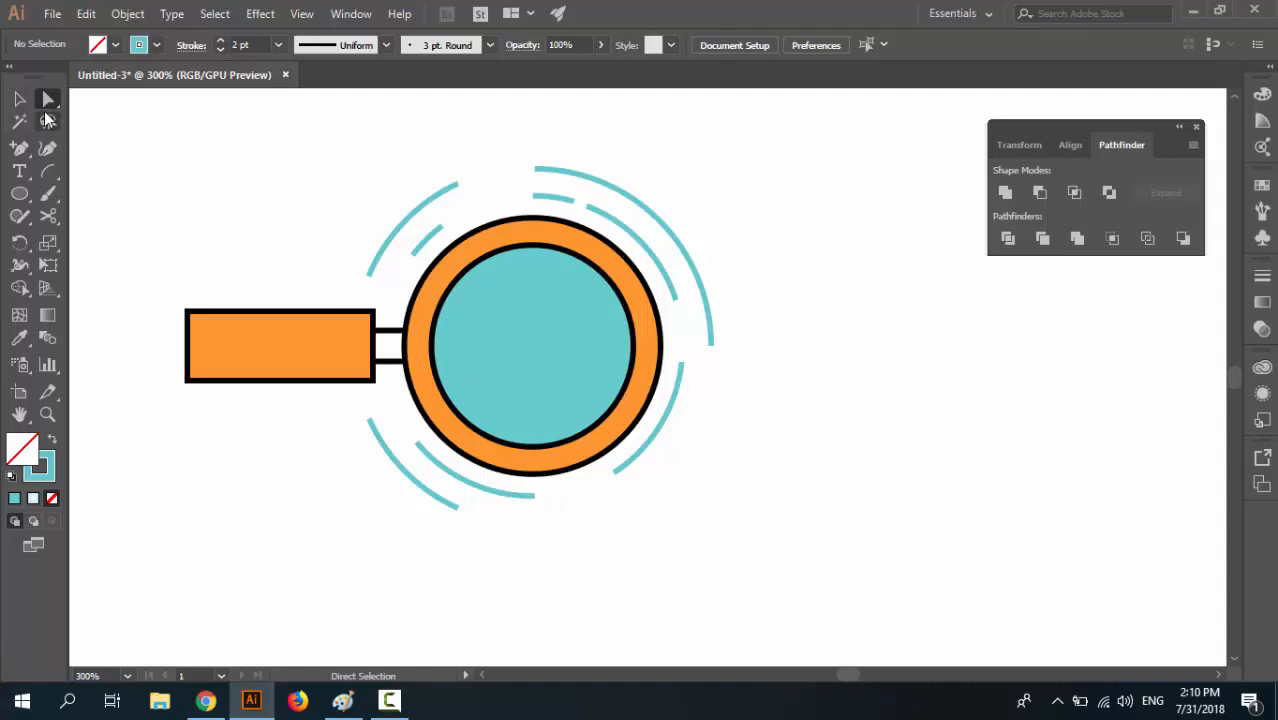
pyautogui.press('v')
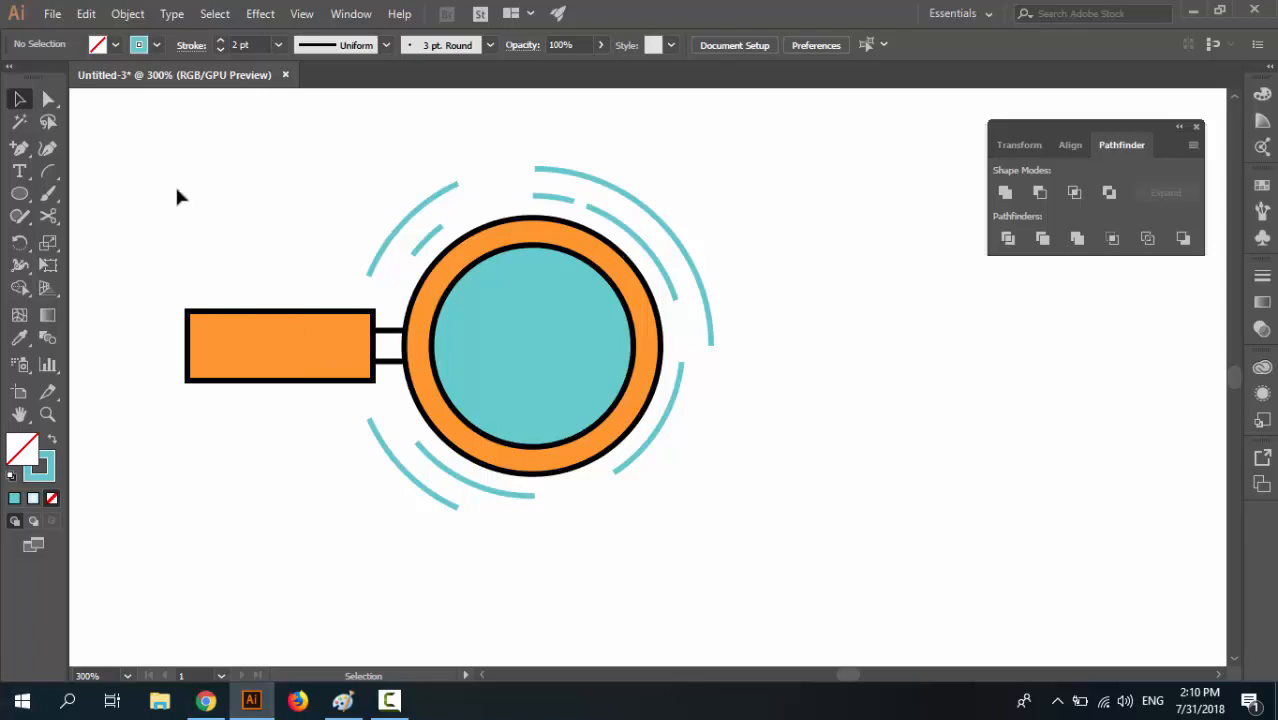
pyautogui.moveTo(155, 137); pyautogui.dragTo(787, 590)
pyautogui.click(853, 597)
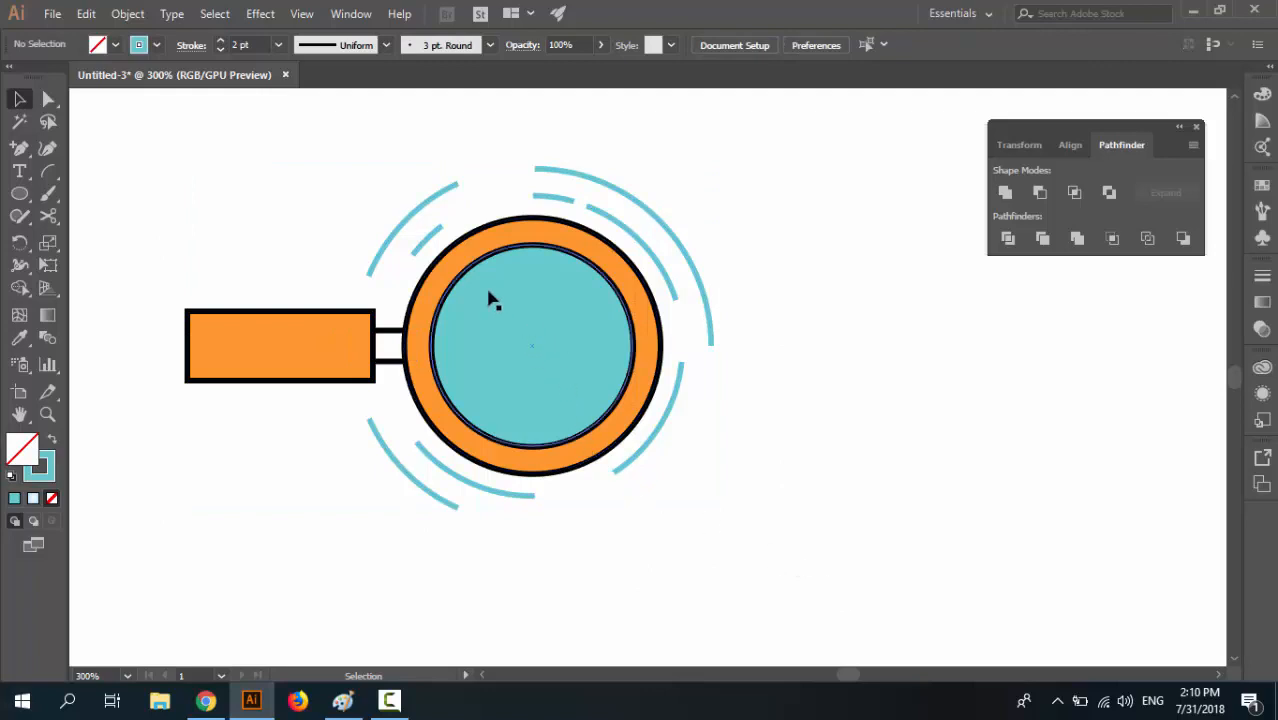
# Draw a quarter-circle arc about 26 px wide and 27 px high in the upper-right part of the lens, concentric with it
pyautogui.click(48, 171)
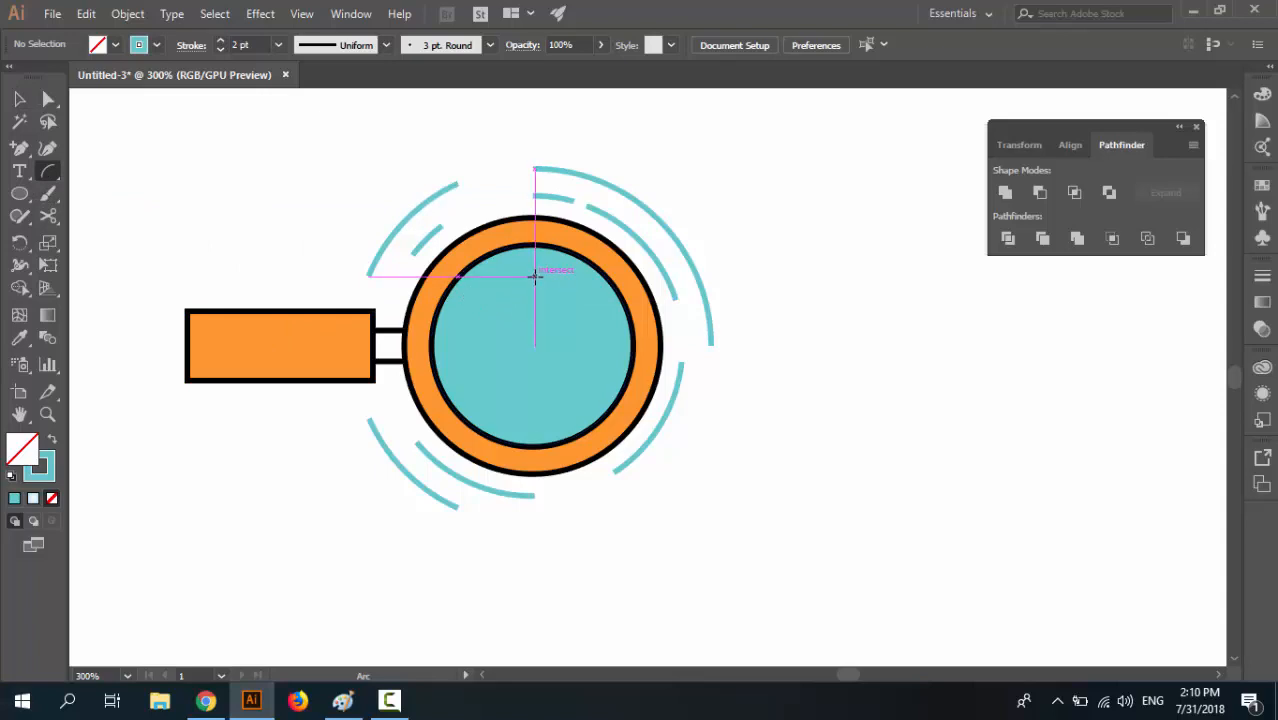
pyautogui.moveTo(535, 278); pyautogui.dragTo(597, 346)
pyautogui.hotkey('ctrl', 'z')
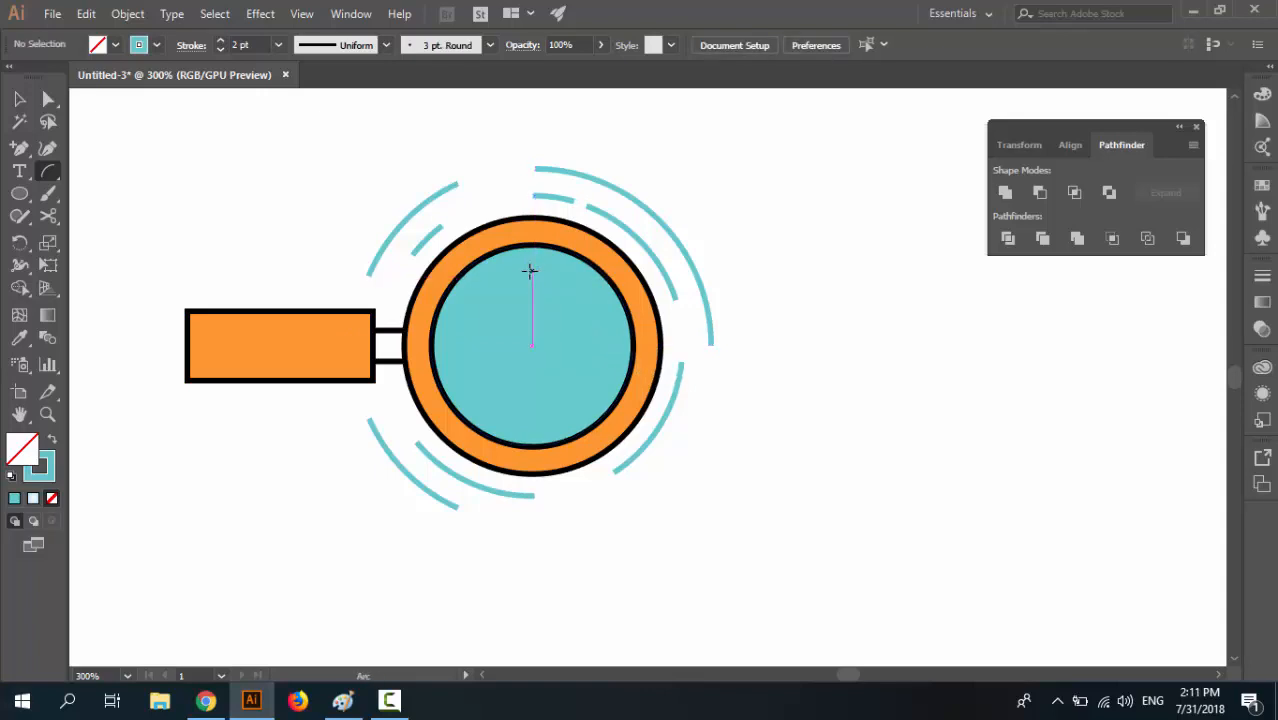
pyautogui.moveTo(530, 271); pyautogui.dragTo(606, 346)
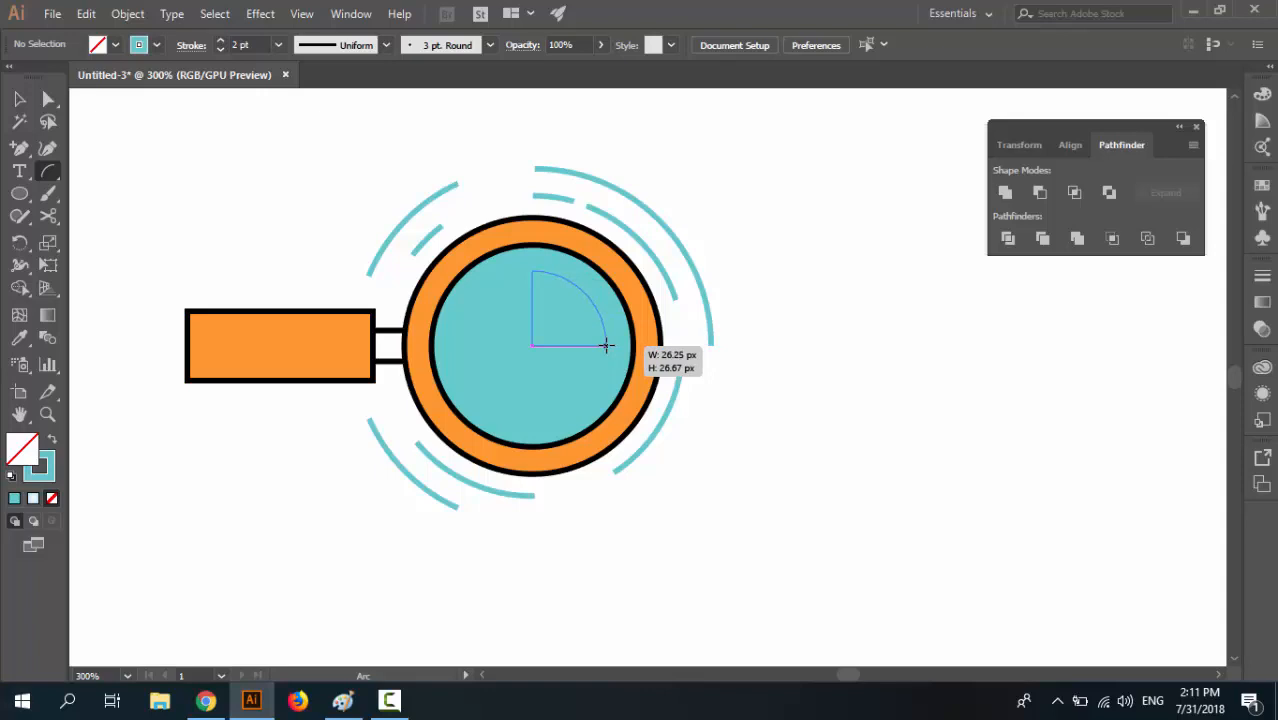
pyautogui.moveTo(606, 345); pyautogui.dragTo(606, 345)
pyautogui.press('v')
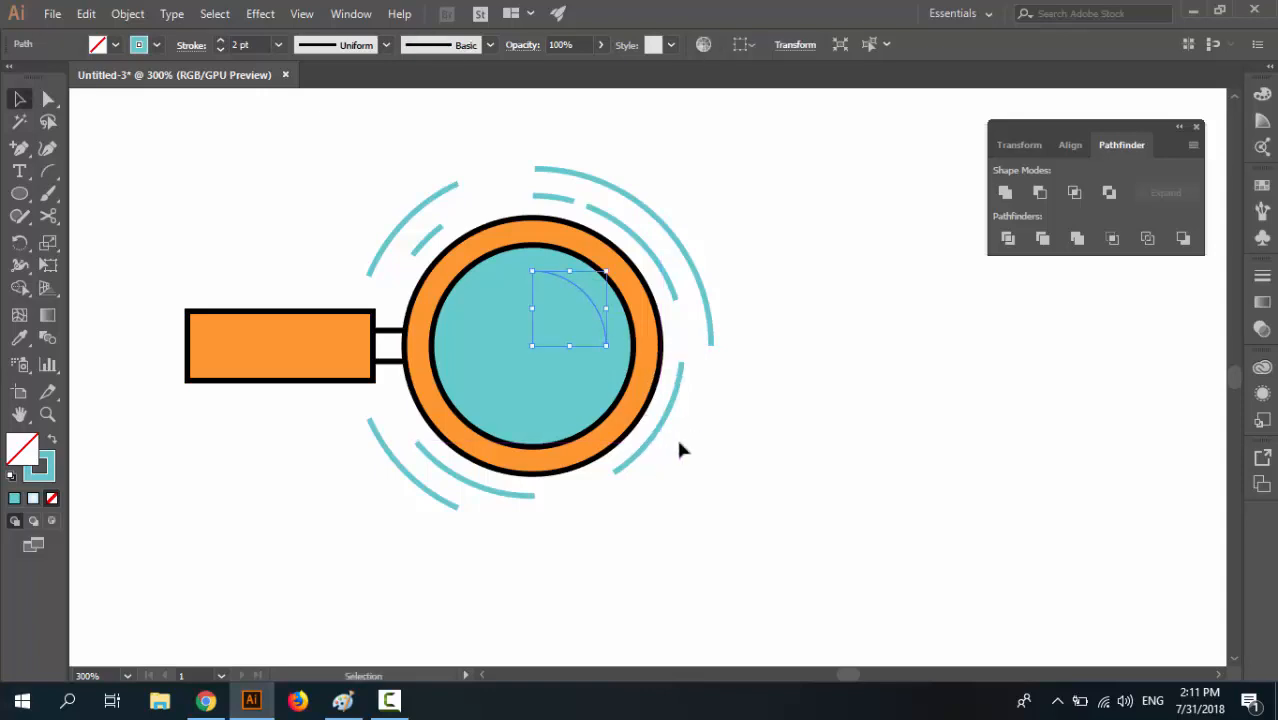
# Set the stroke colour of the arc inside the lens to white
pyautogui.click(810, 414)
pyautogui.click(589, 300)
pyautogui.click(152, 45)
pyautogui.click(40, 80)
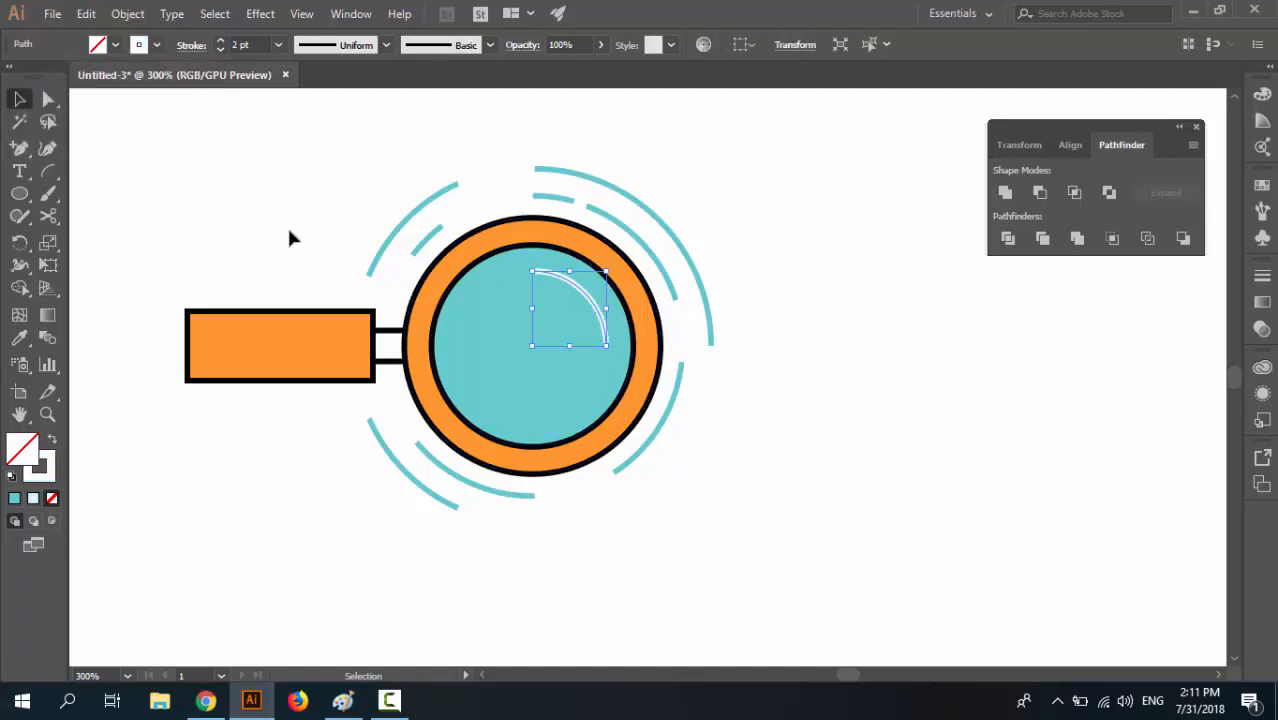
pyautogui.click(290, 237)
# Make a copy of the white lens arc rotated 177° about the lens centre
pyautogui.click(603, 328)
pyautogui.press('r')
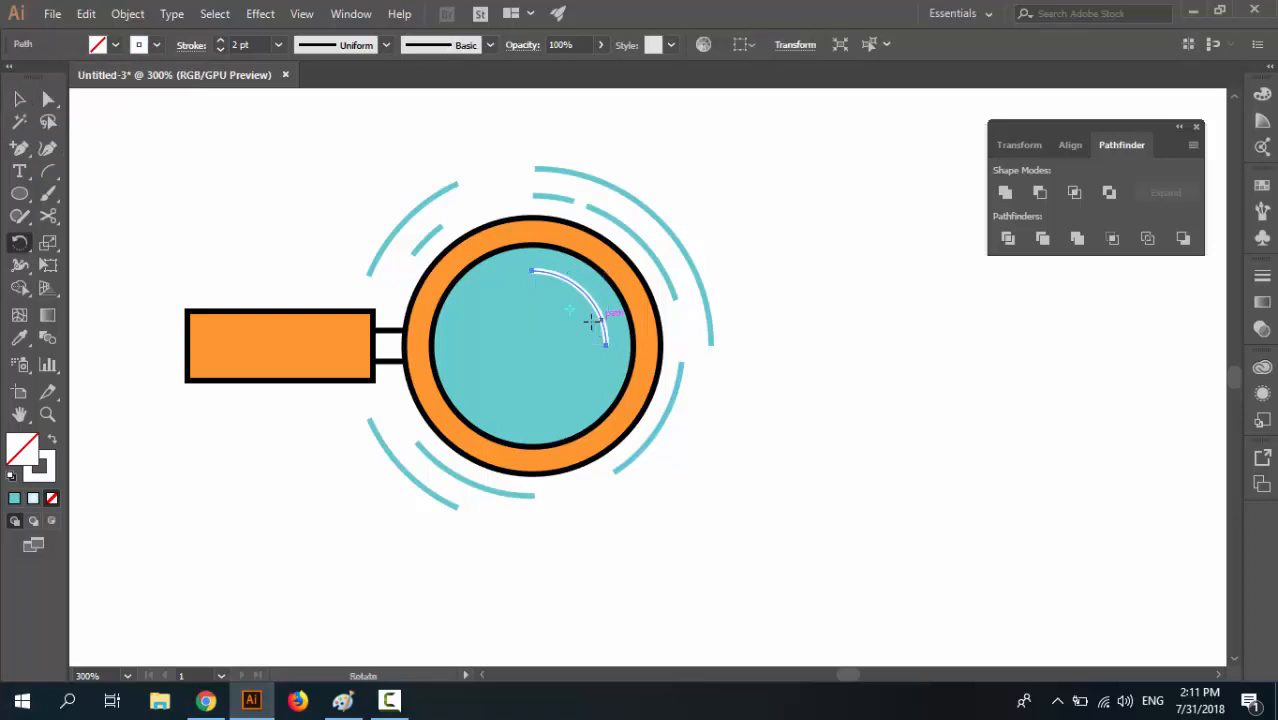
pyautogui.keyDown('alt'); pyautogui.click(531, 345); pyautogui.keyUp('alt')
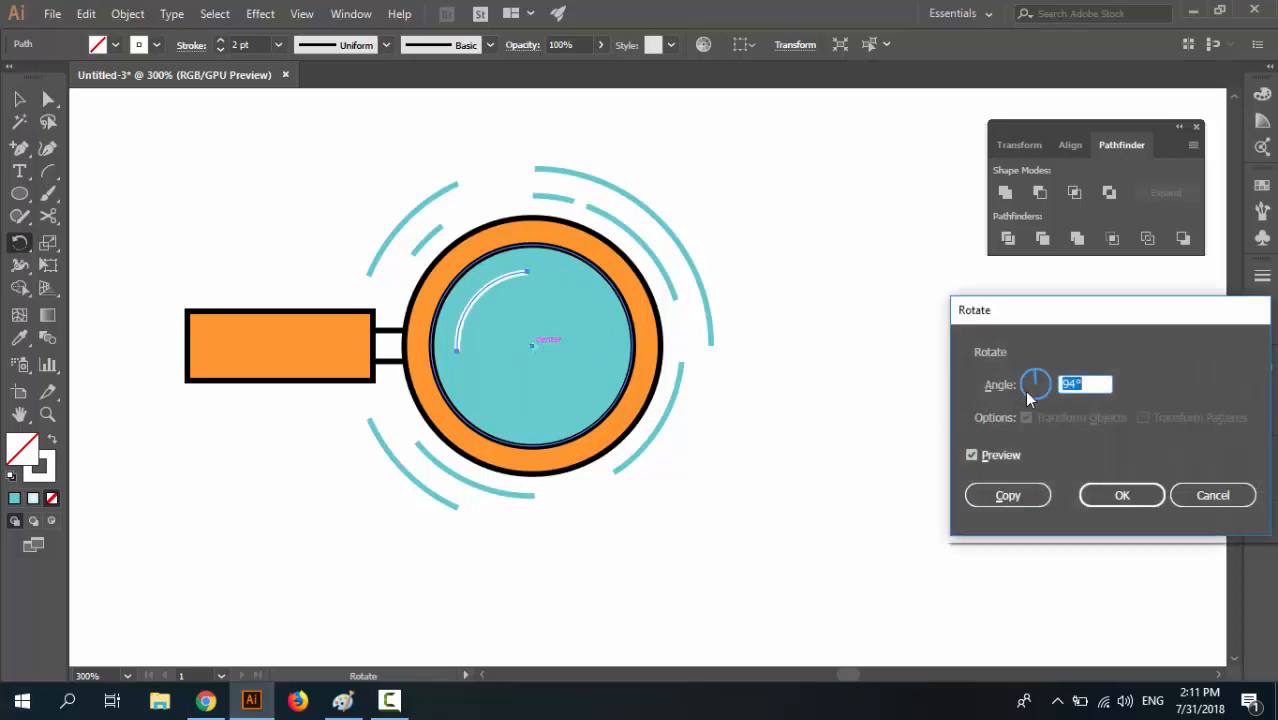
pyautogui.moveTo(1027, 392); pyautogui.dragTo(1014, 383)
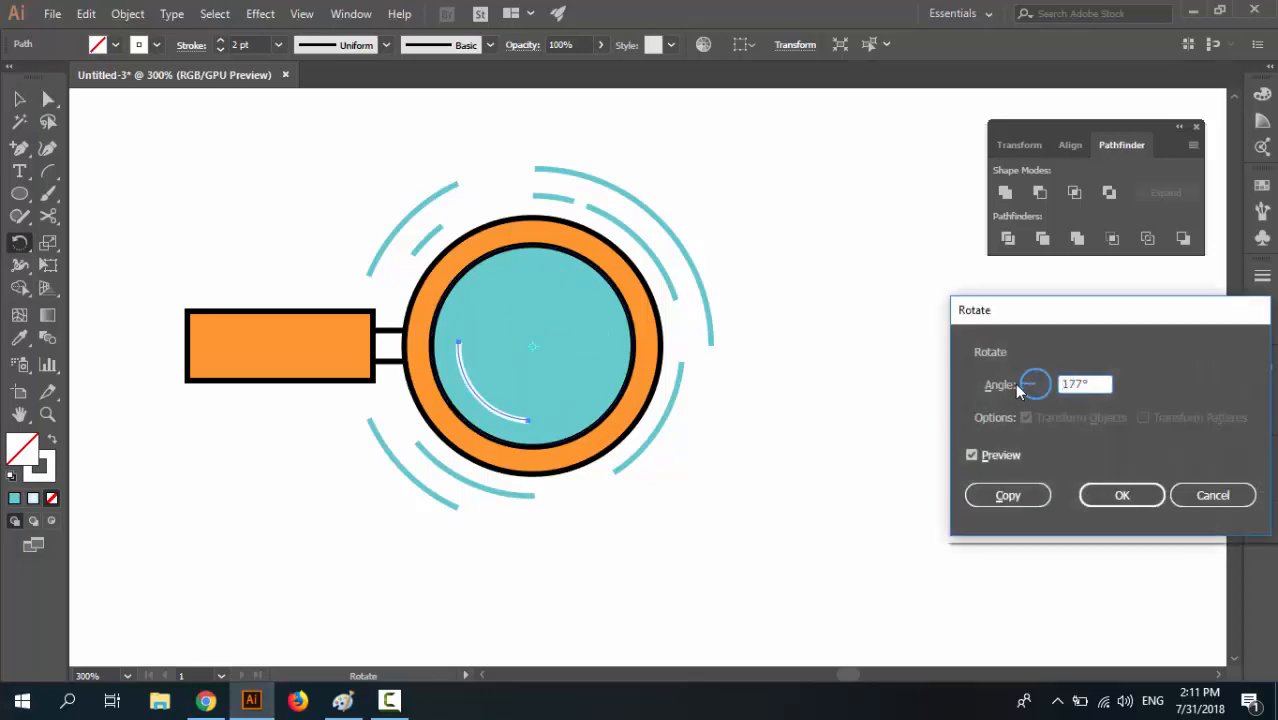
pyautogui.click(1020, 494)
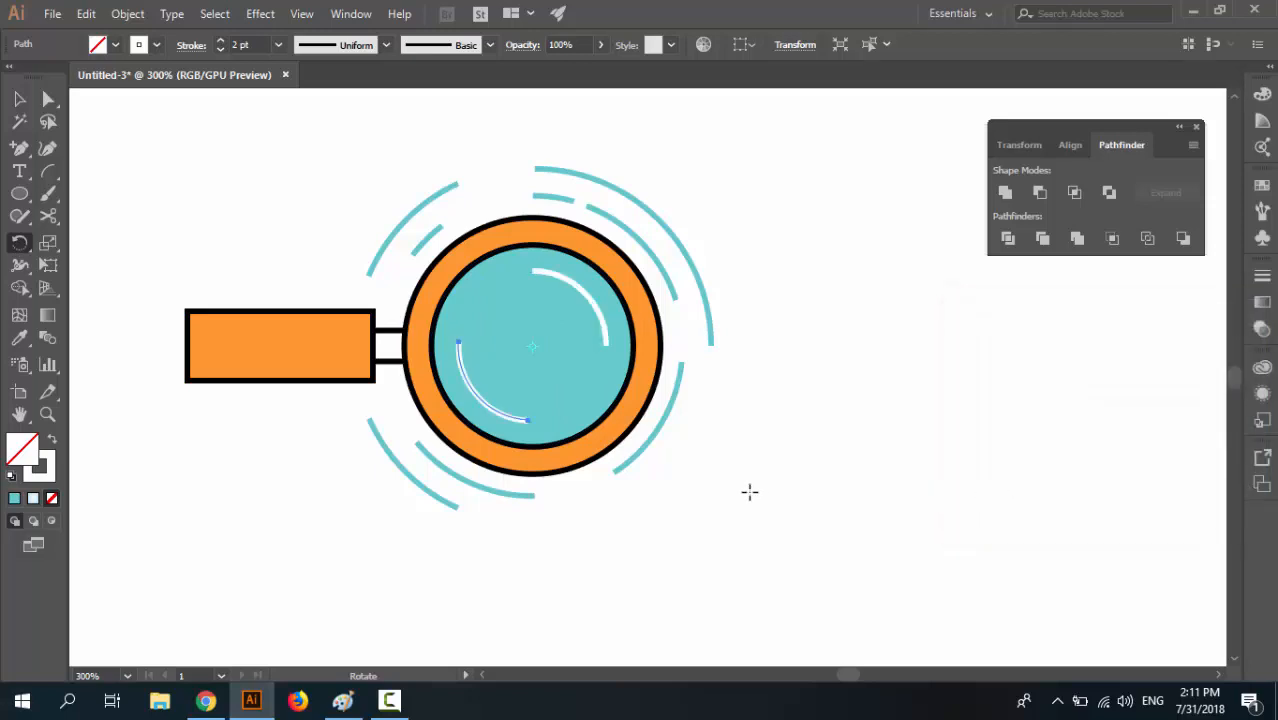
pyautogui.press('v')
pyautogui.click(797, 545)
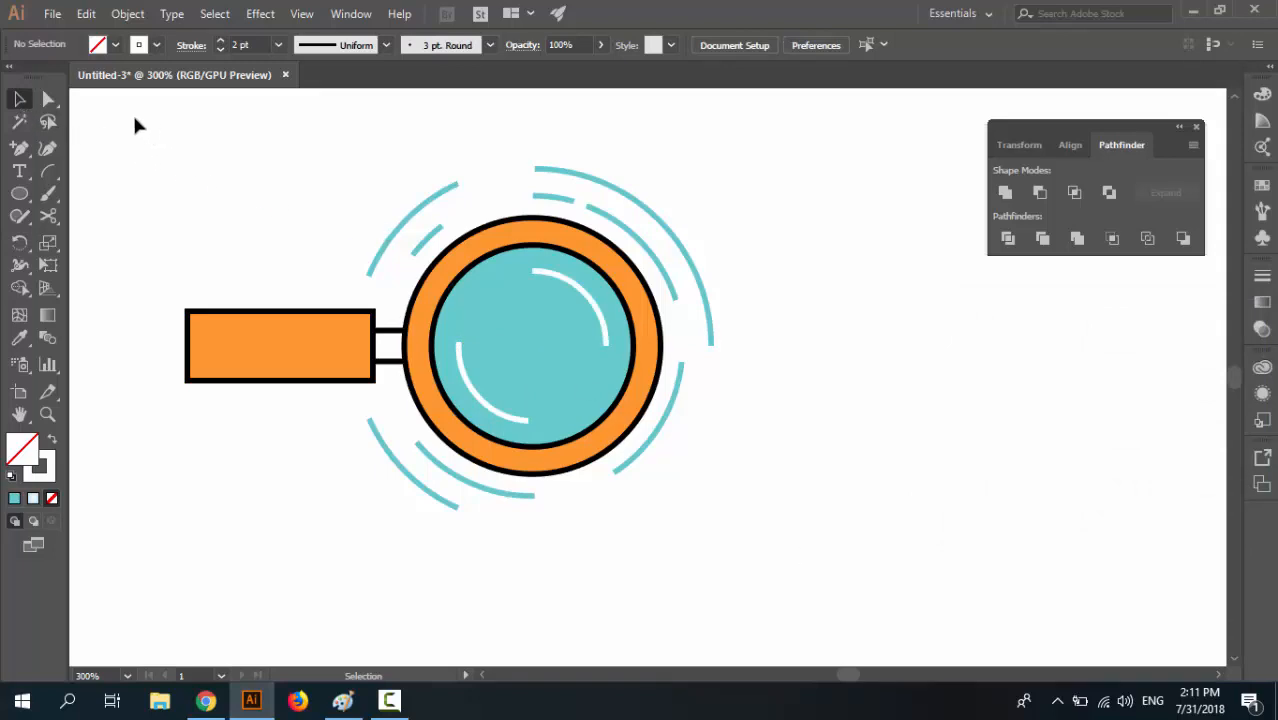
# Rotate the entire magnifying glass with all its arcs so the handle points diagonally down to the right
pyautogui.moveTo(137, 122); pyautogui.dragTo(826, 586)
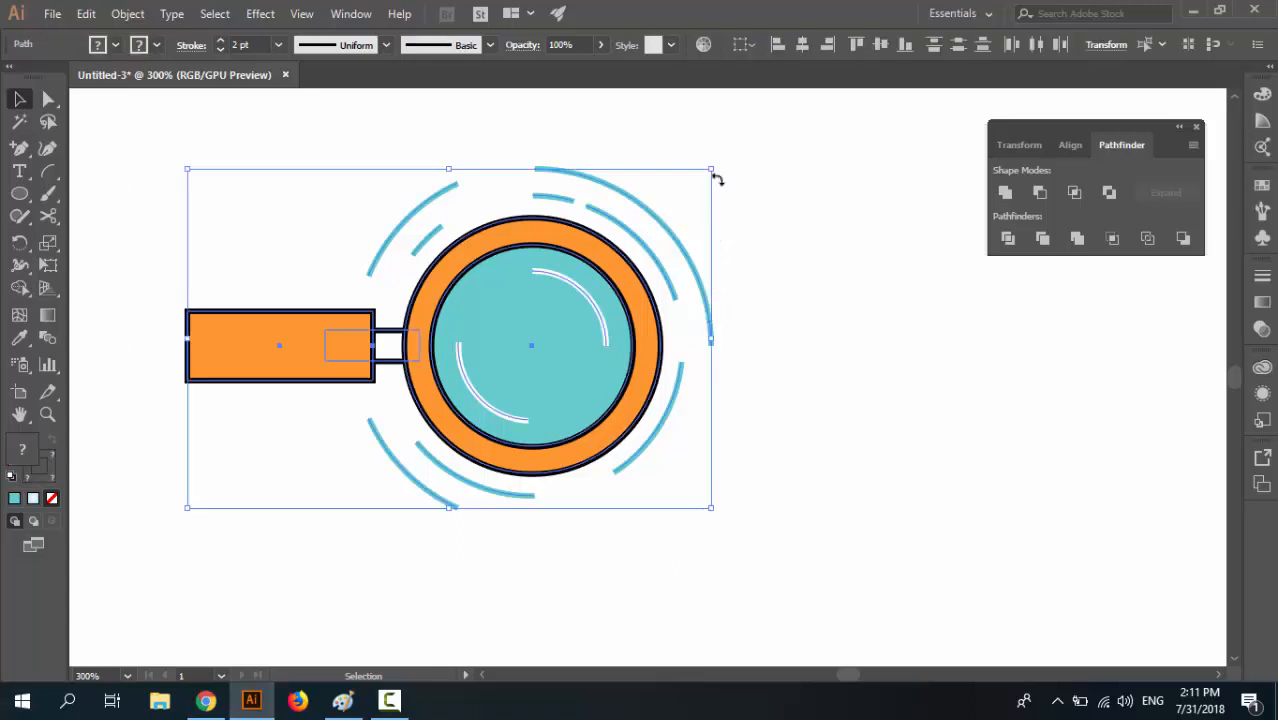
pyautogui.hotkey('ctrl', '1')
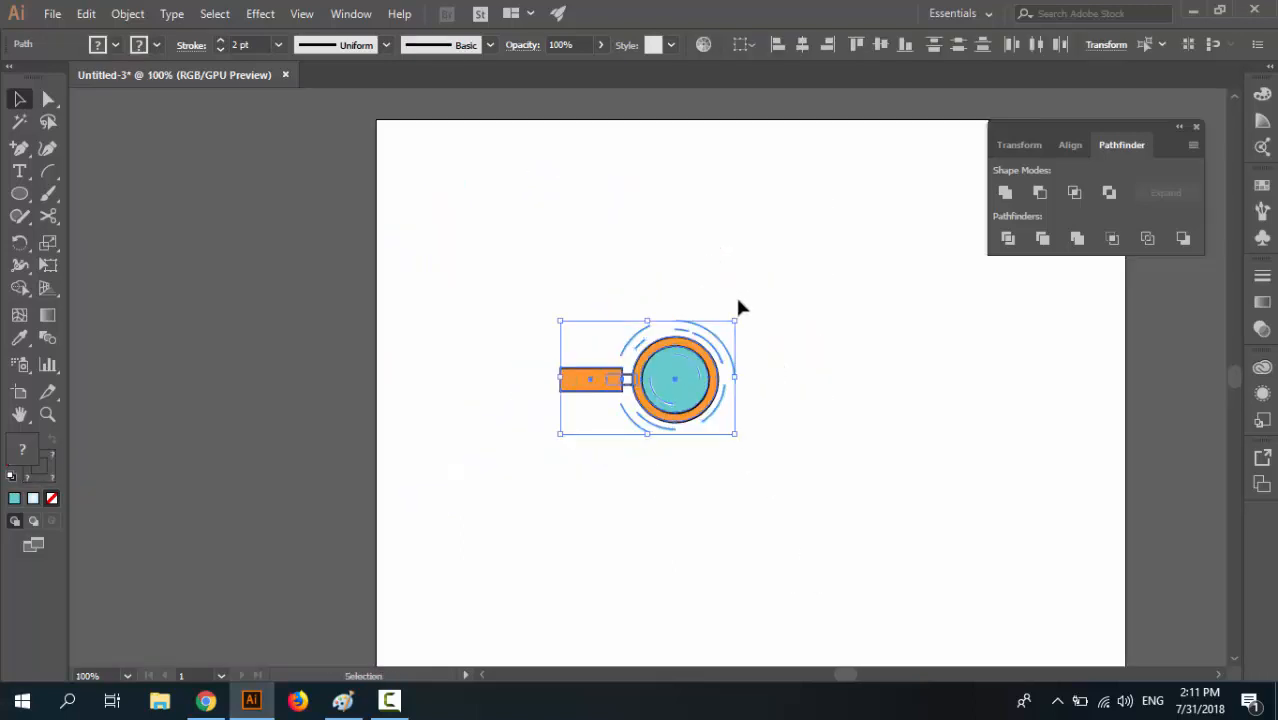
pyautogui.moveTo(733, 305); pyautogui.dragTo(517, 358)
pyautogui.click(492, 449)
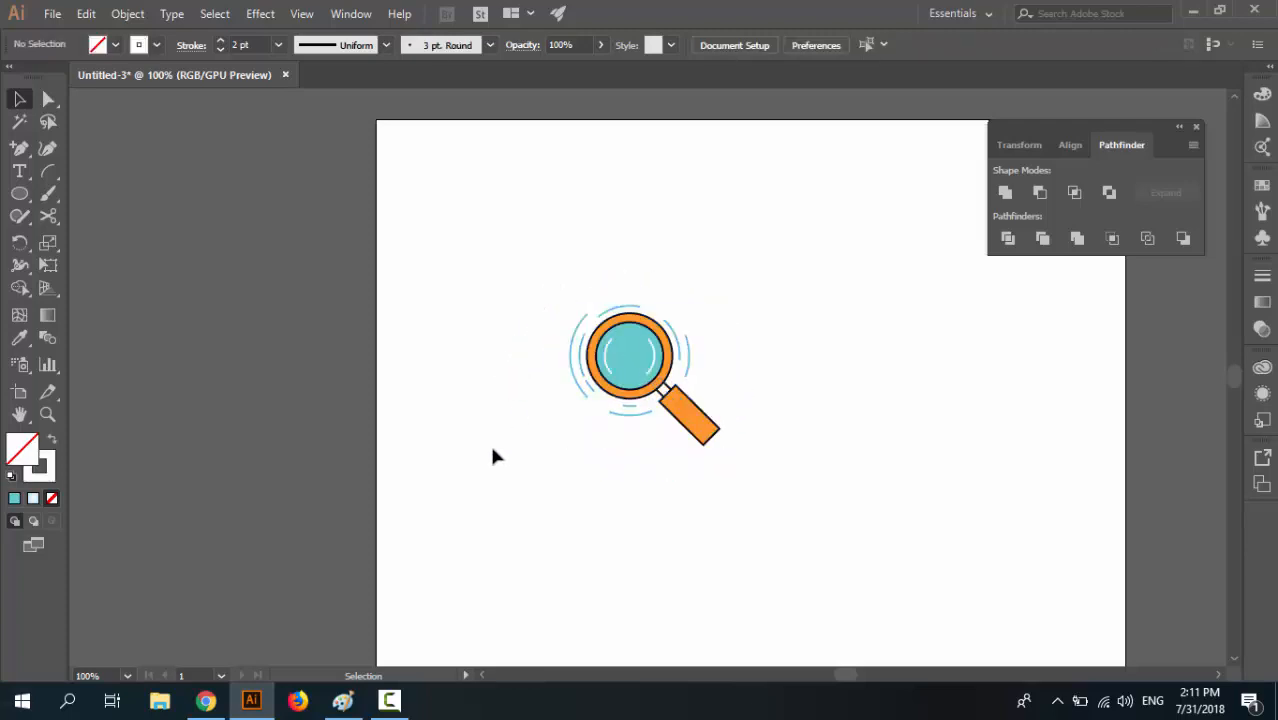
# Add a "?" as point text in the empty area below and left of the lens
pyautogui.hotkey('ctrl', '+')
pyautogui.hotkey('ctrl', '+')
pyautogui.hotkey('ctrl', '+')
pyautogui.hotkey('ctrl', '+')
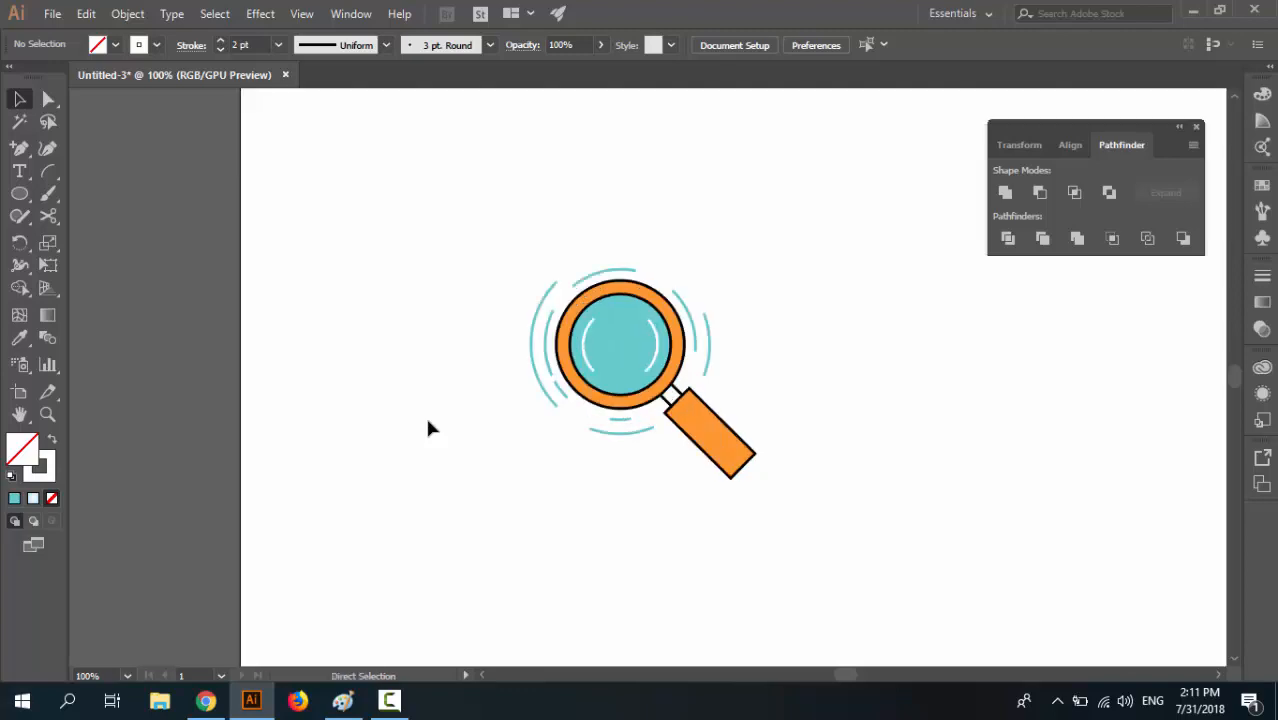
pyautogui.hotkey('ctrl', '-')
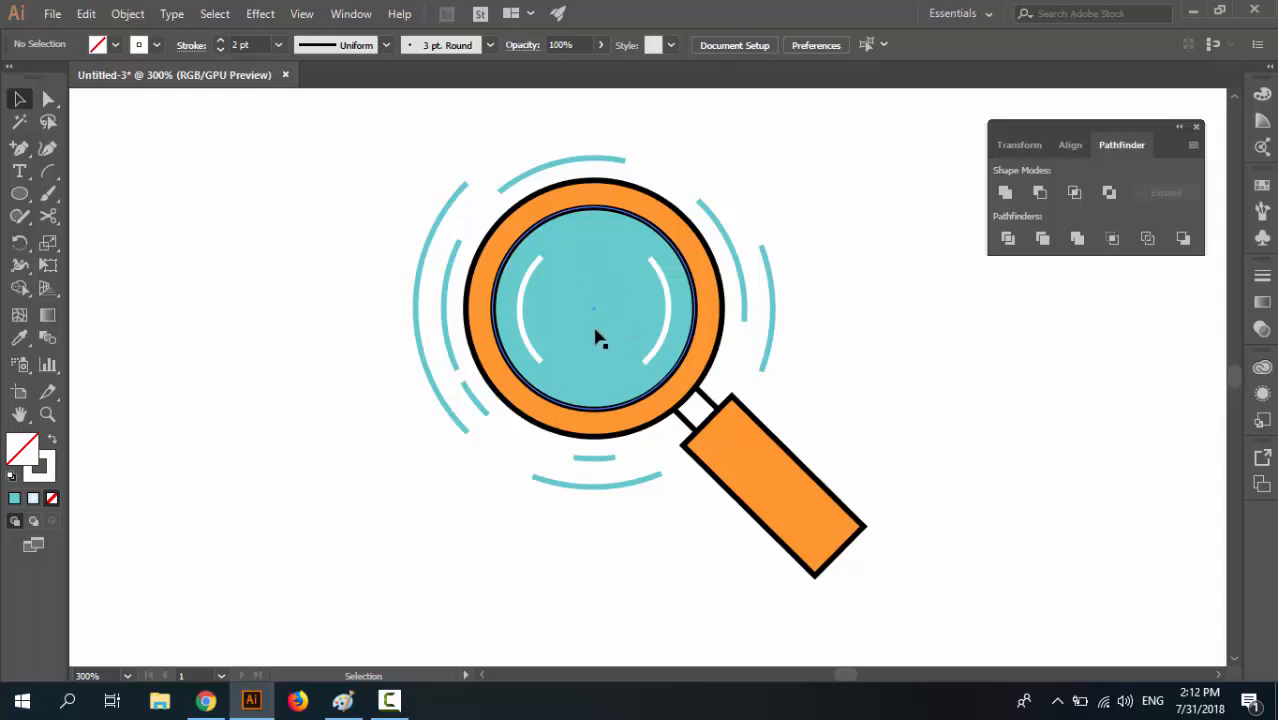
pyautogui.press('t')
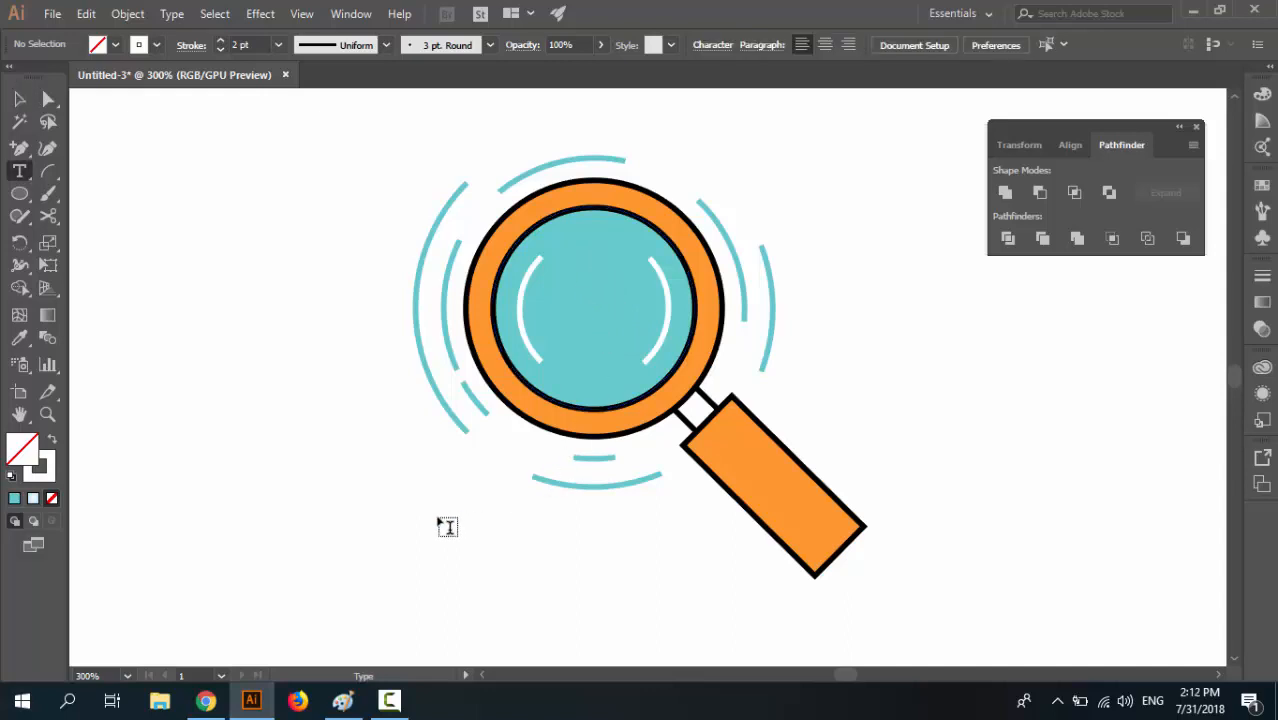
pyautogui.click(441, 520)
pyautogui.write('?')
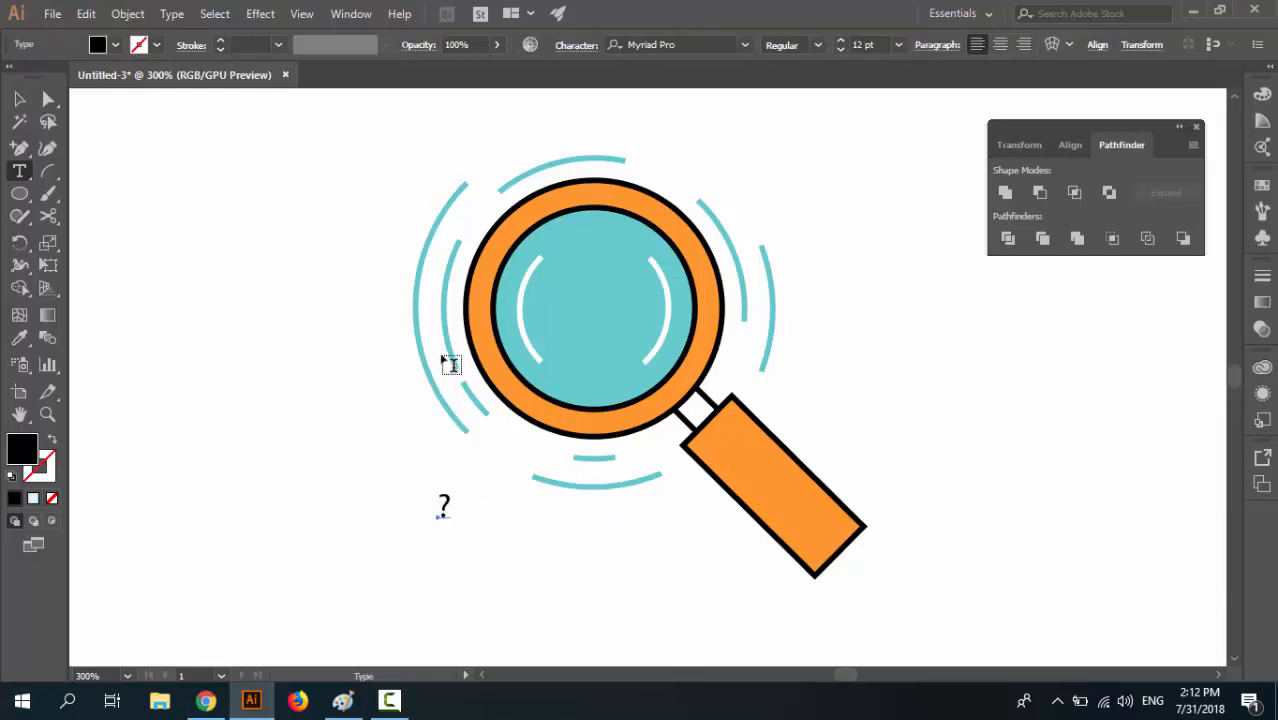
# Move the question mark into the middle of the teal lens
pyautogui.click(19, 99)
pyautogui.click(248, 391)
pyautogui.moveTo(448, 510); pyautogui.dragTo(600, 305)
pyautogui.click(829, 265)
# Set the question mark's font size to 48 pt and reposition it near the lens centre between the white arcs
pyautogui.click(607, 300)
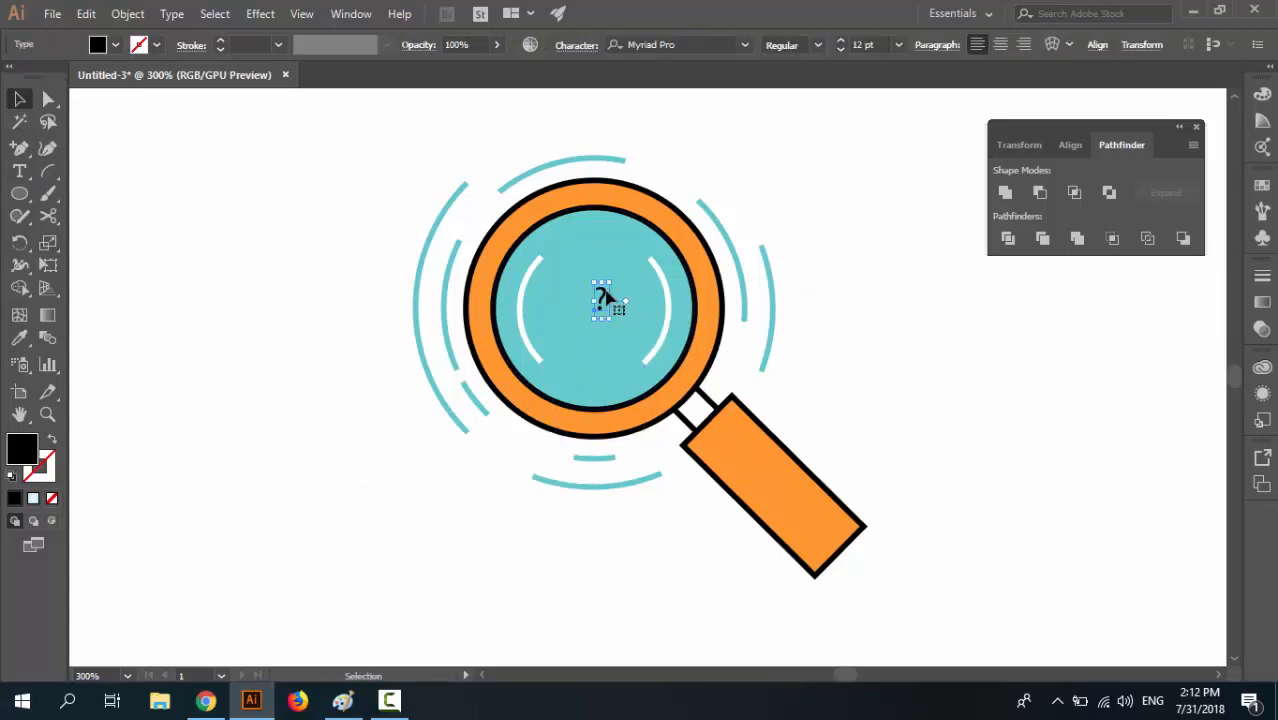
pyautogui.click(894, 50)
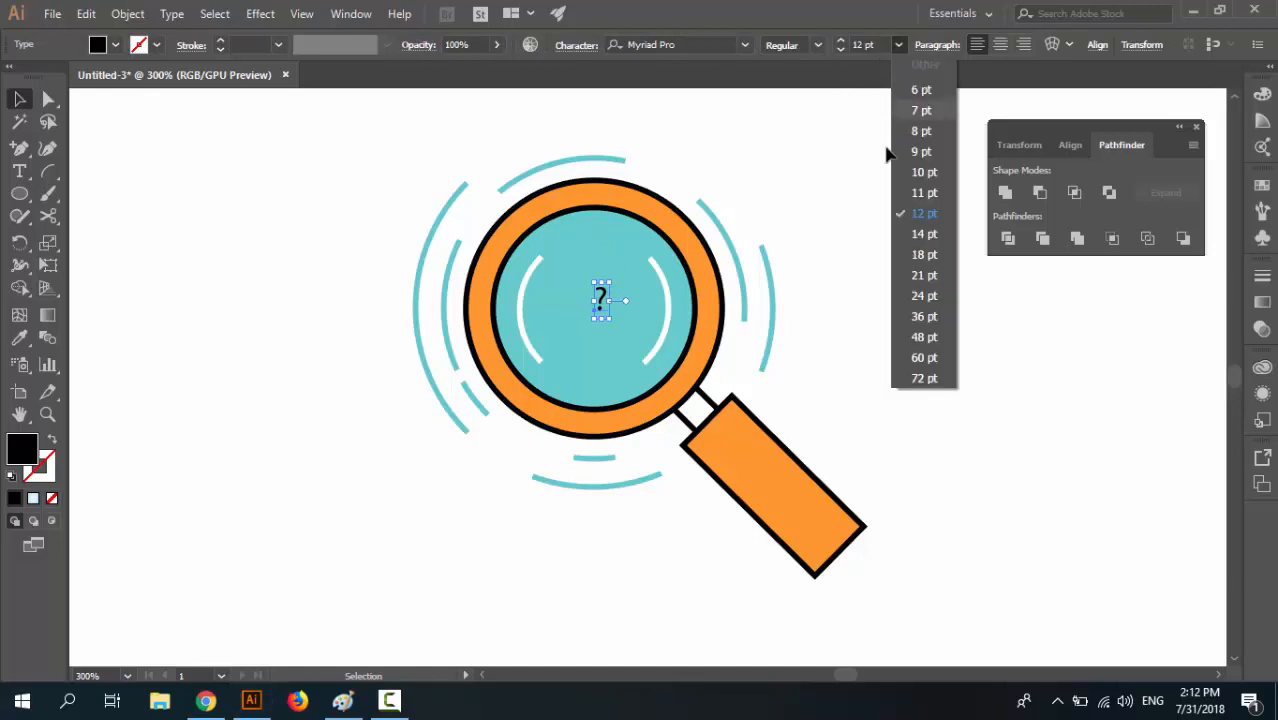
pyautogui.click(935, 298)
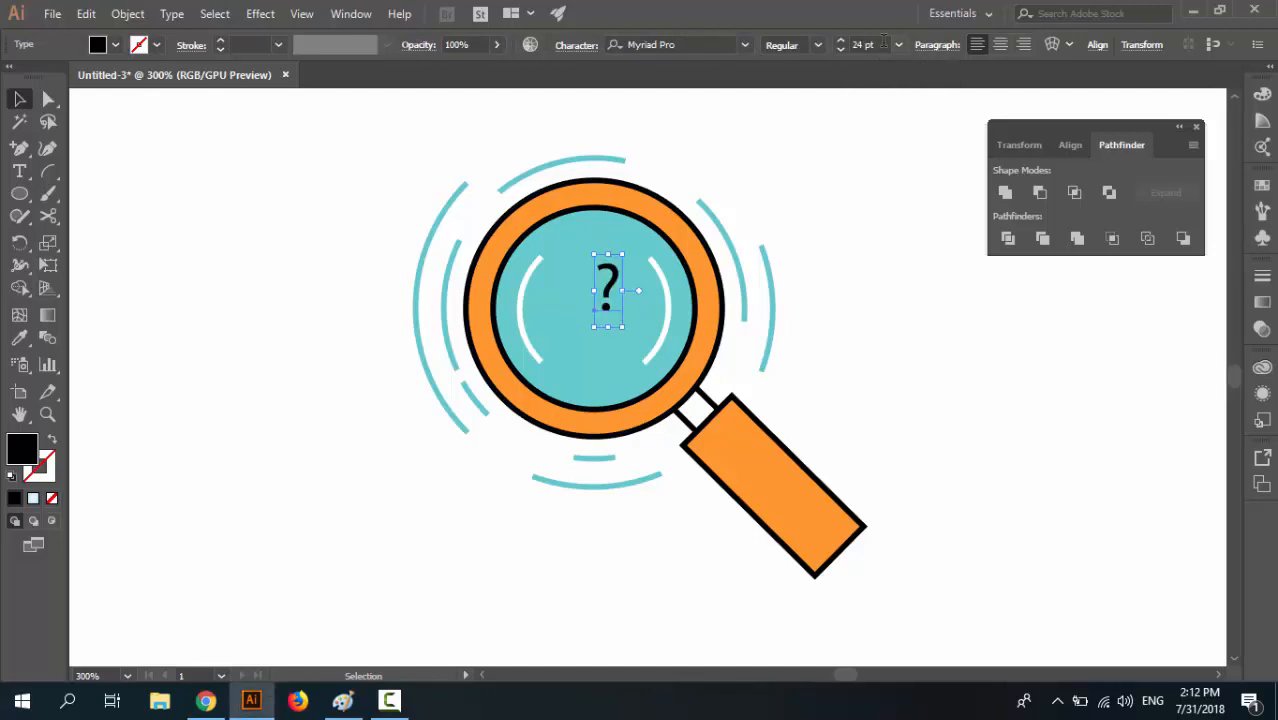
pyautogui.click(899, 48)
pyautogui.click(919, 337)
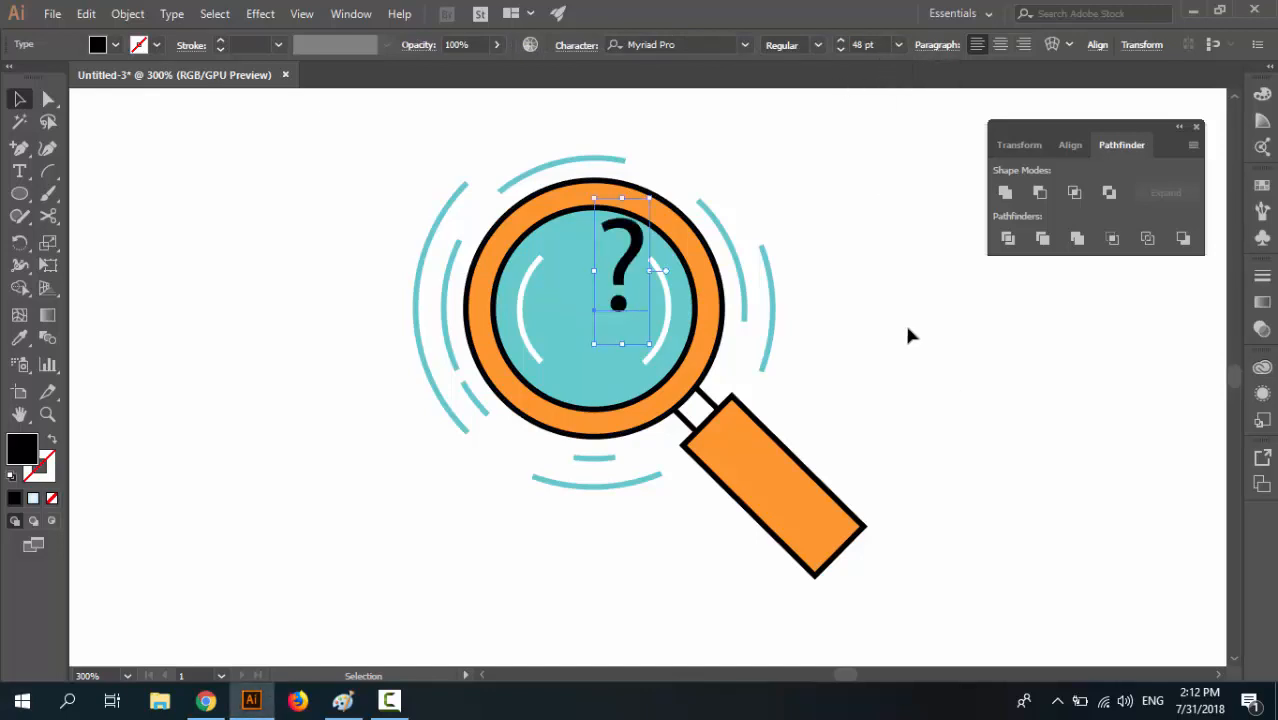
pyautogui.moveTo(621, 280); pyautogui.dragTo(604, 320)
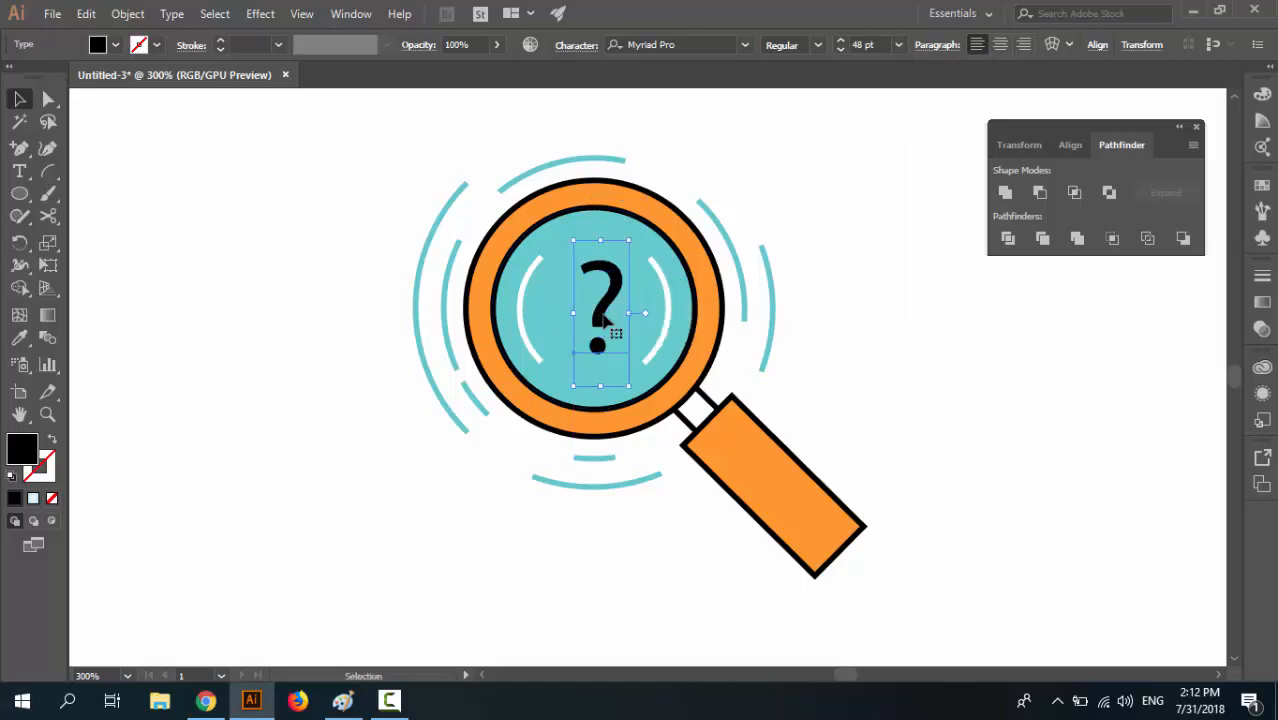
pyautogui.click(727, 143)
# Centre the question mark horizontally and vertically on the teal lens circle, using the circle as the key object
pyautogui.click(650, 251)
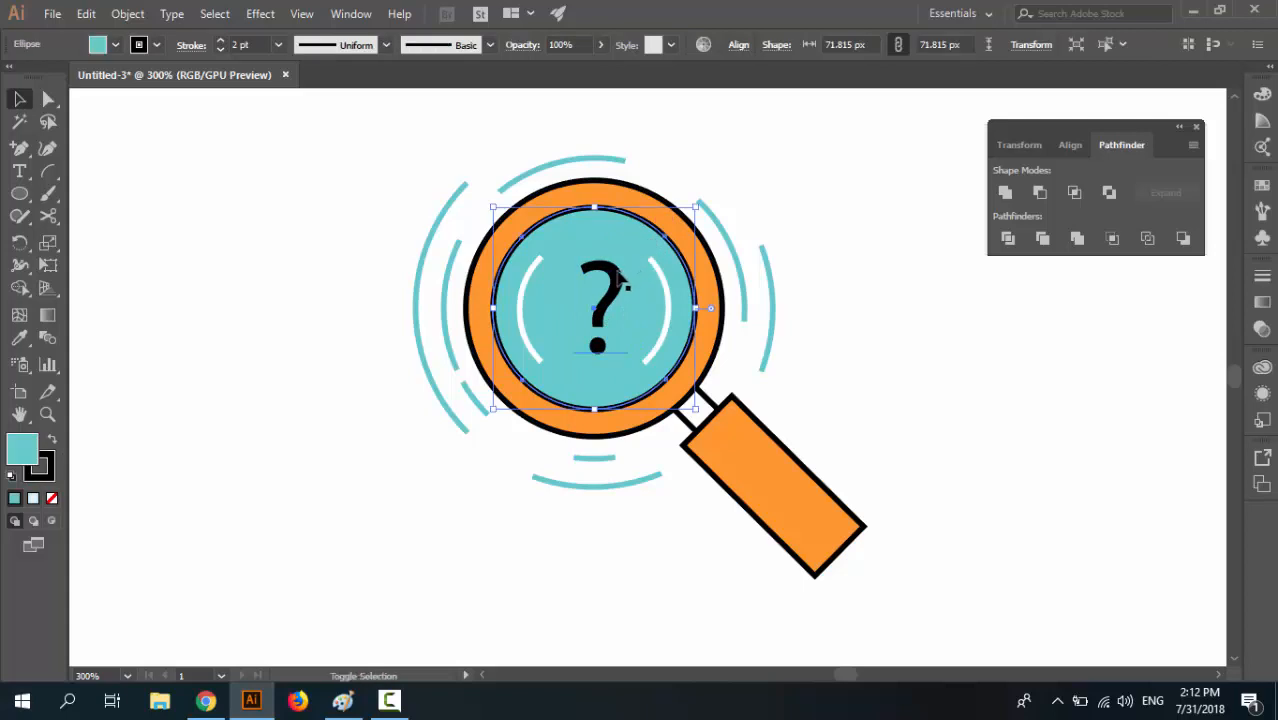
pyautogui.keyDown('shift'); pyautogui.click(617, 283); pyautogui.keyUp('shift')
pyautogui.click(660, 168)
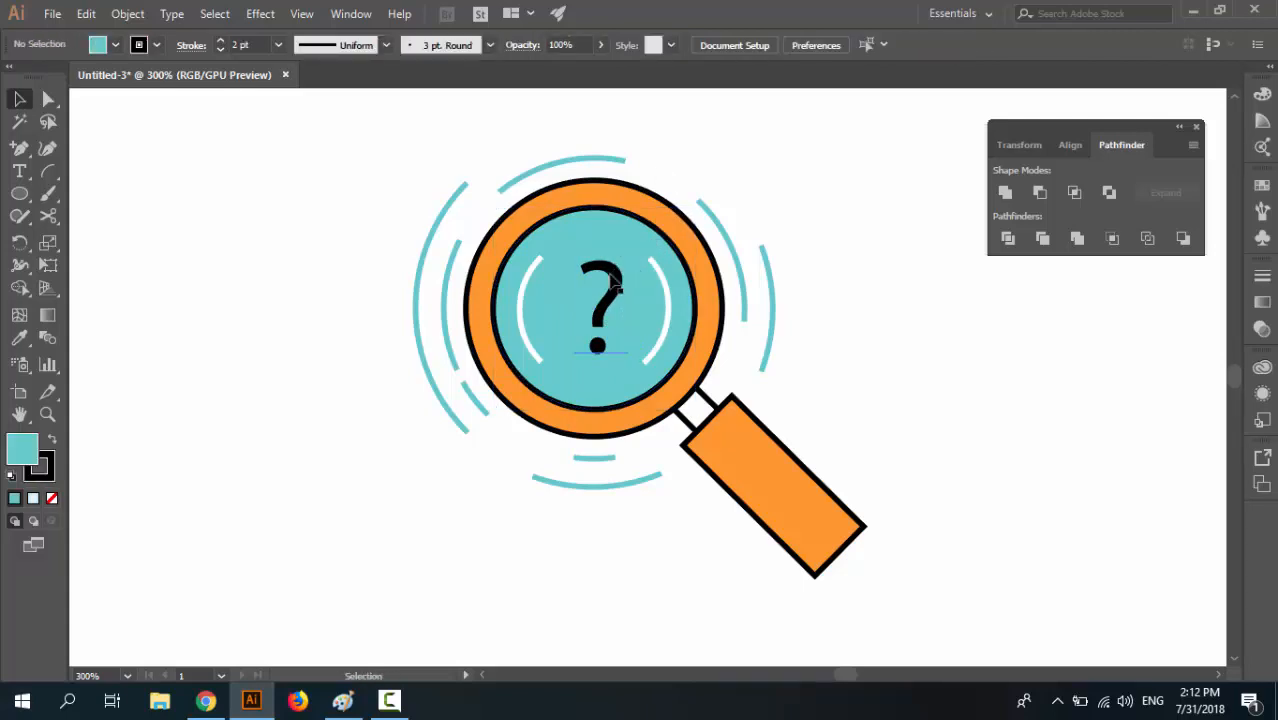
pyautogui.click(612, 282)
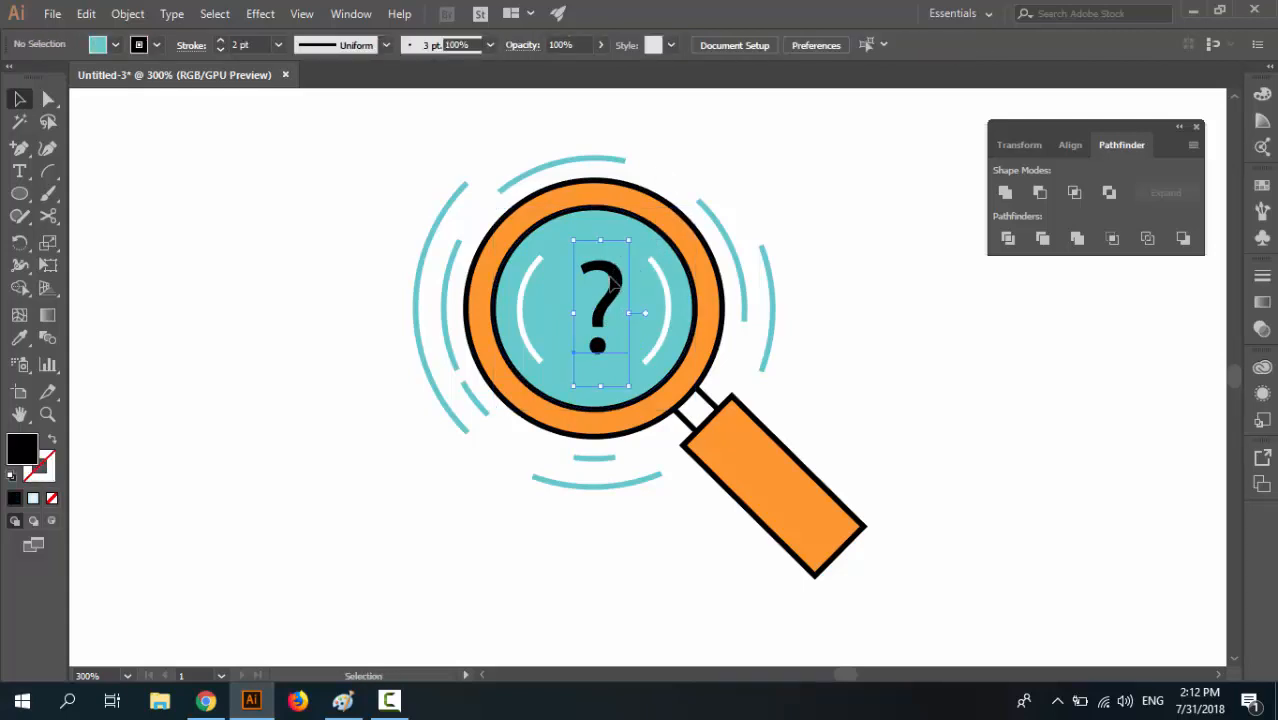
pyautogui.keyDown('shift'); pyautogui.click(660, 220); pyautogui.keyUp('shift')
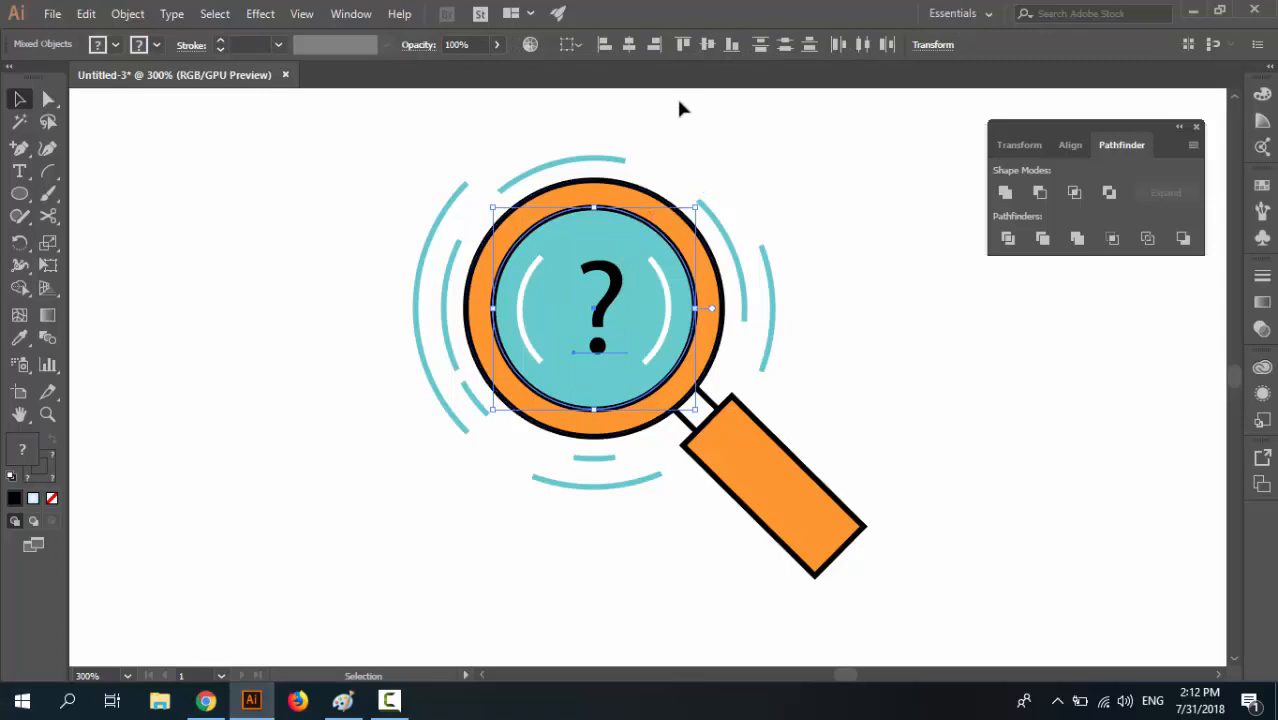
pyautogui.click(573, 44)
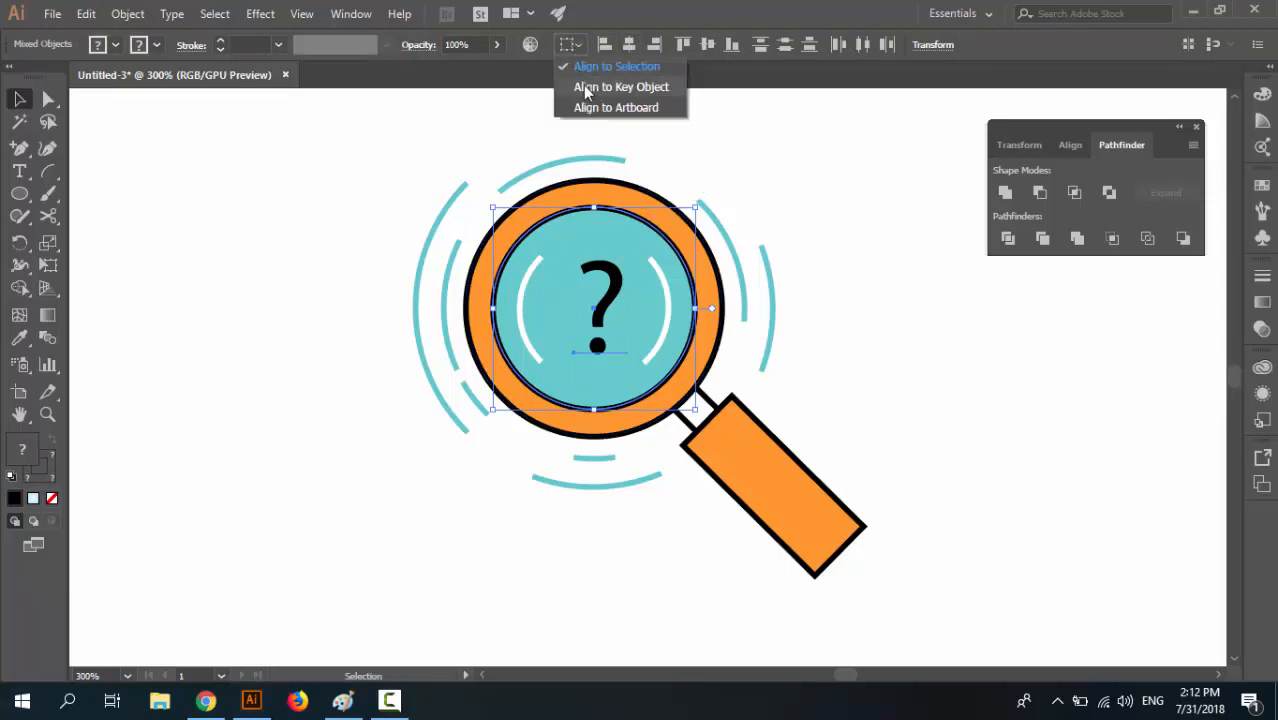
pyautogui.click(590, 85)
pyautogui.click(640, 228)
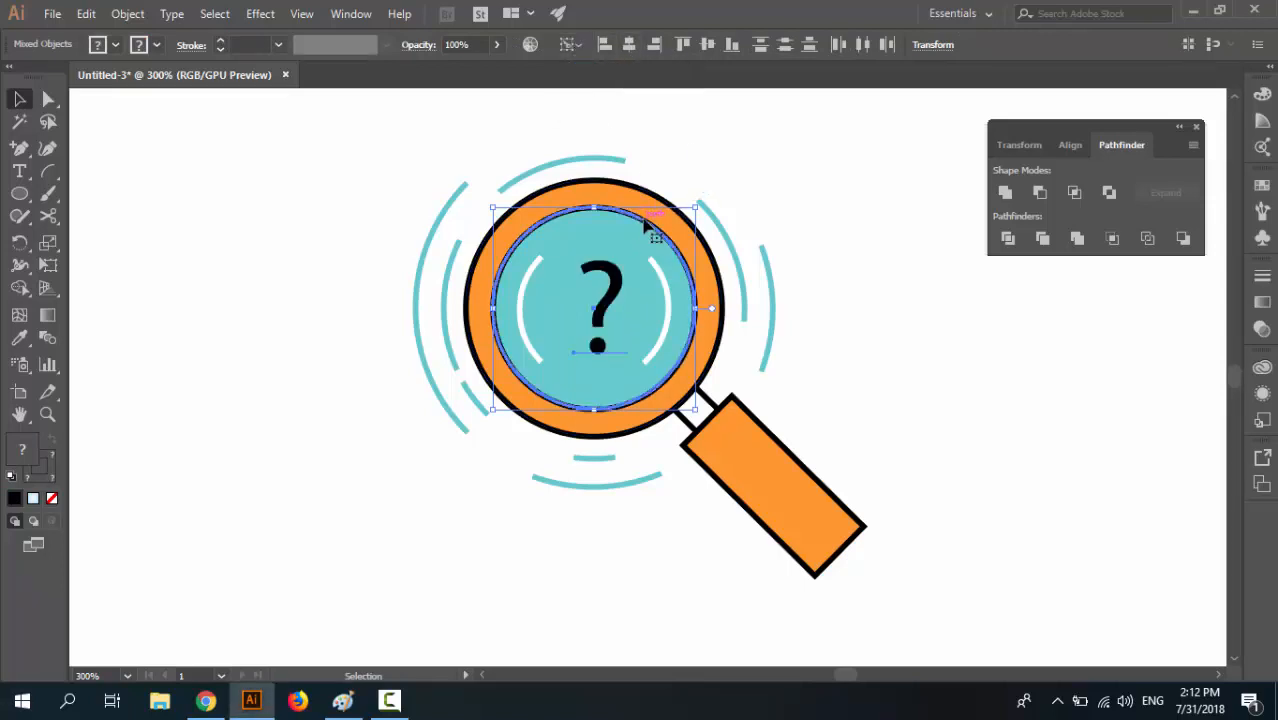
pyautogui.click(630, 48)
pyautogui.click(705, 46)
pyautogui.click(746, 185)
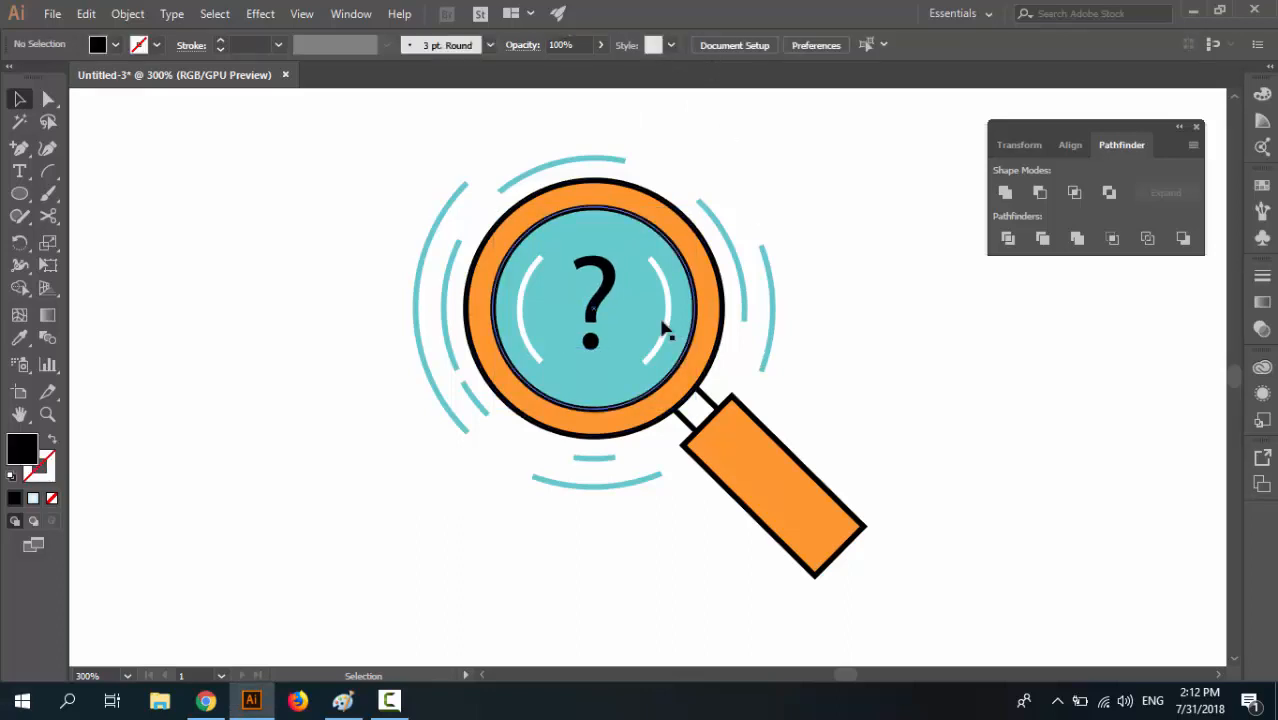
pyautogui.click(598, 304)
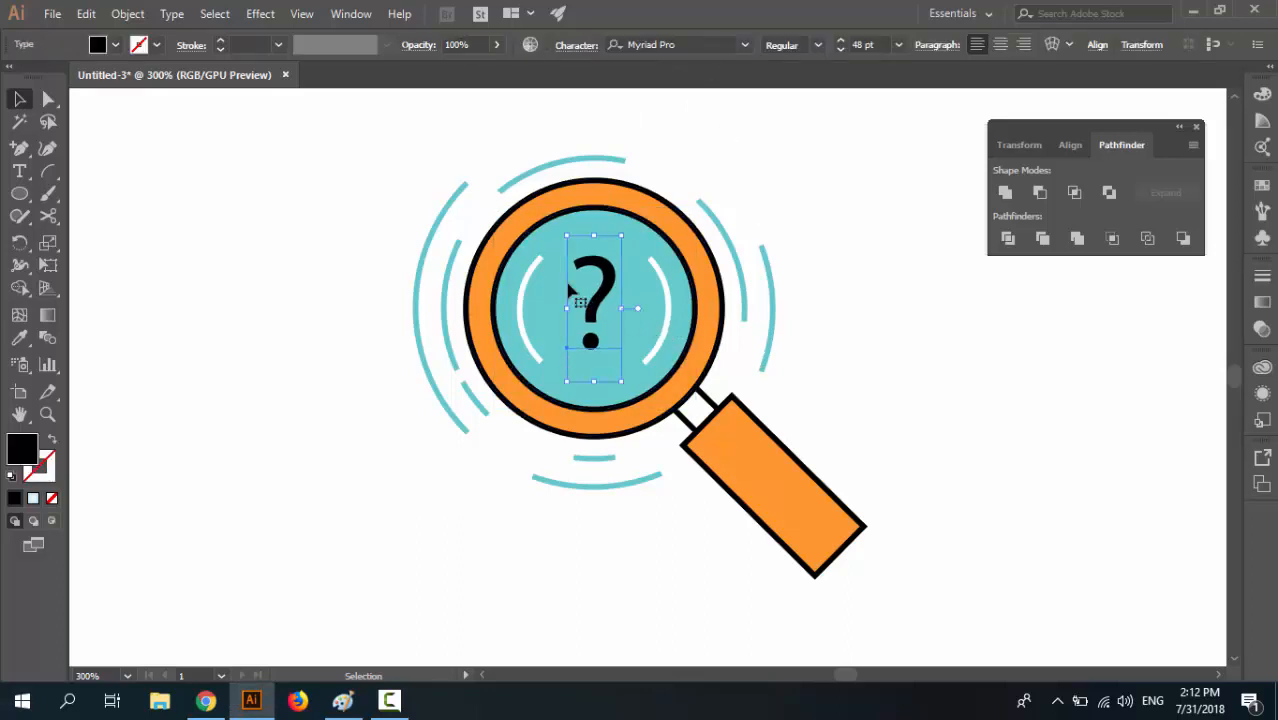
# Convert the question mark text in the lens to outlines and deselect it
pyautogui.click(172, 14)
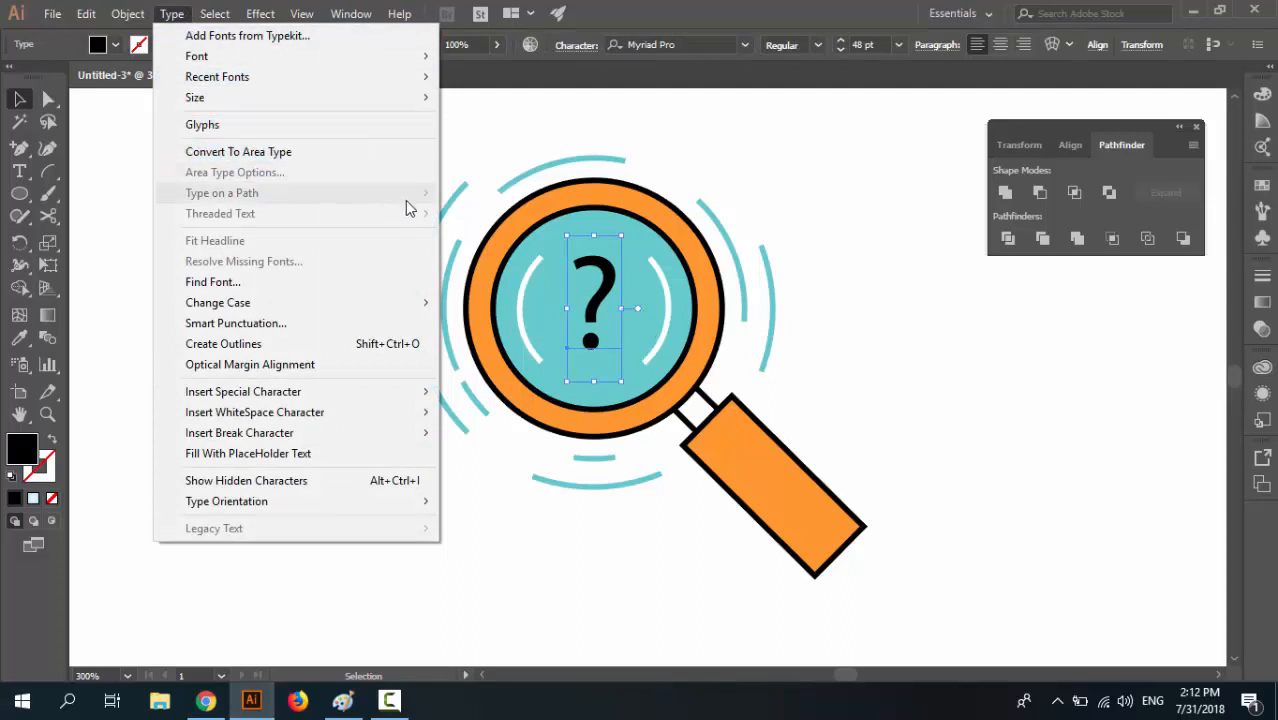
pyautogui.click(312, 345)
pyautogui.click(334, 215)
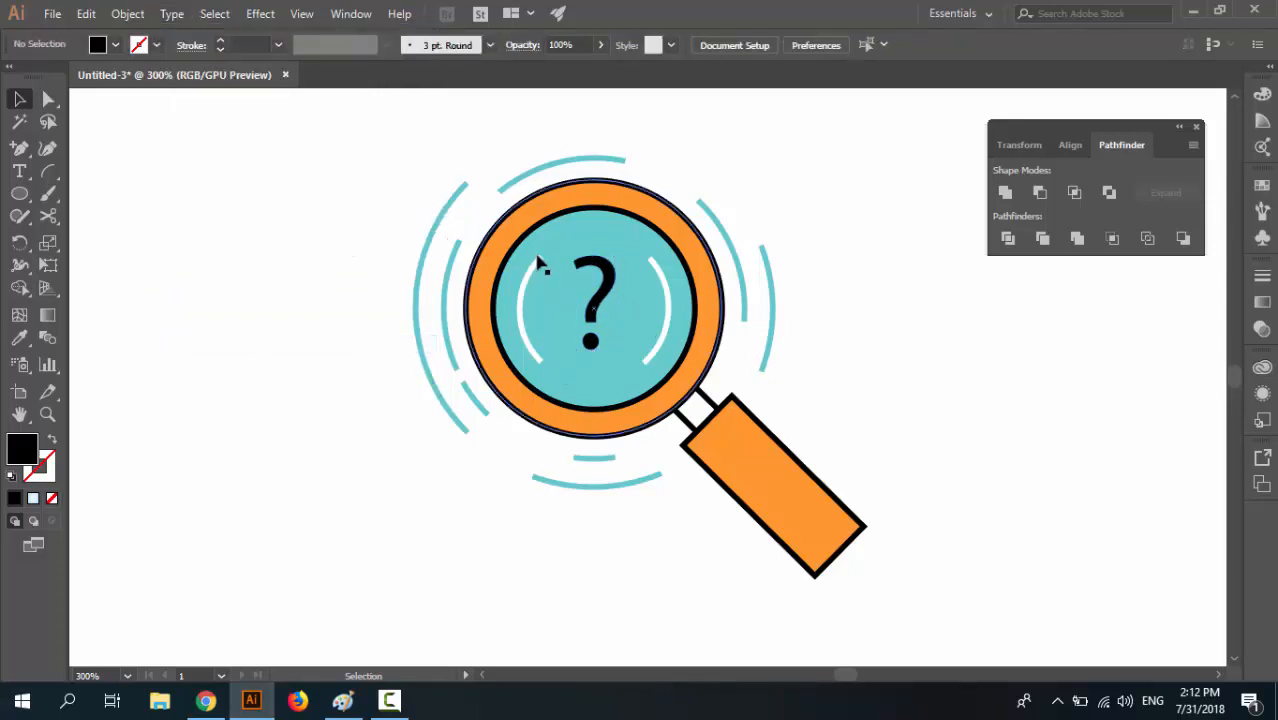
# Fill the outlined question mark in the lens with white
pyautogui.click(600, 288)
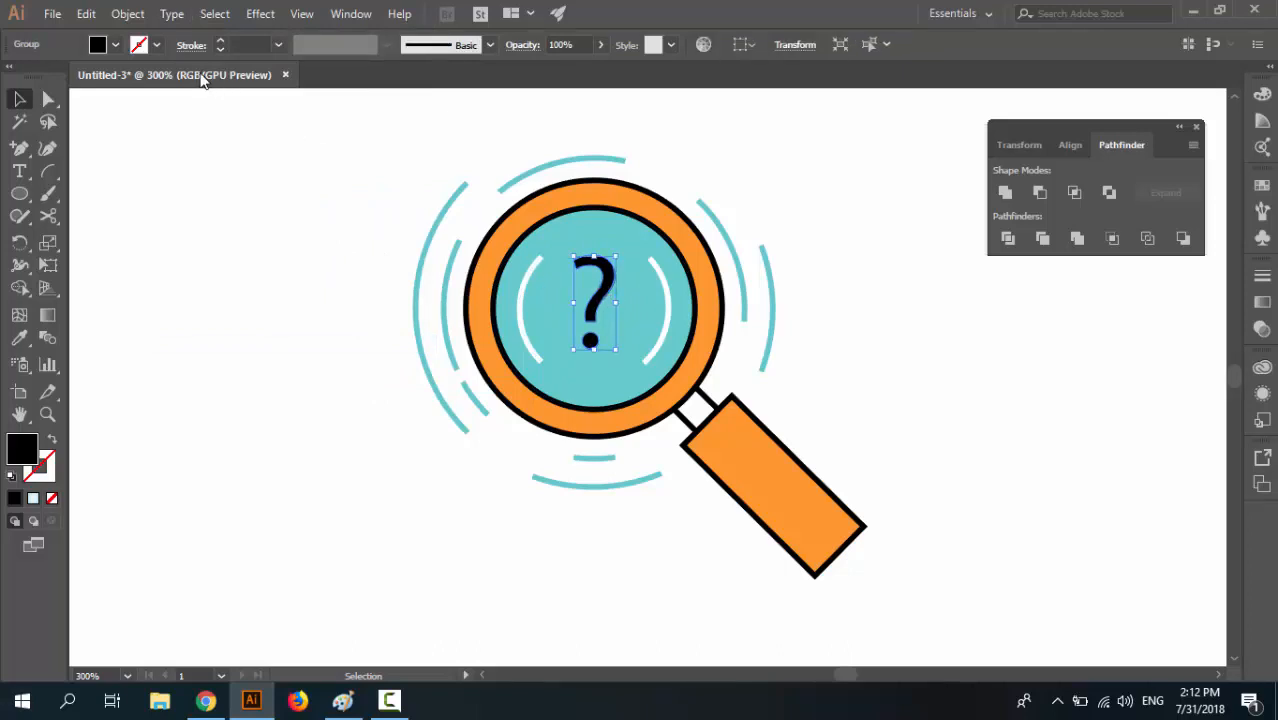
pyautogui.click(116, 44)
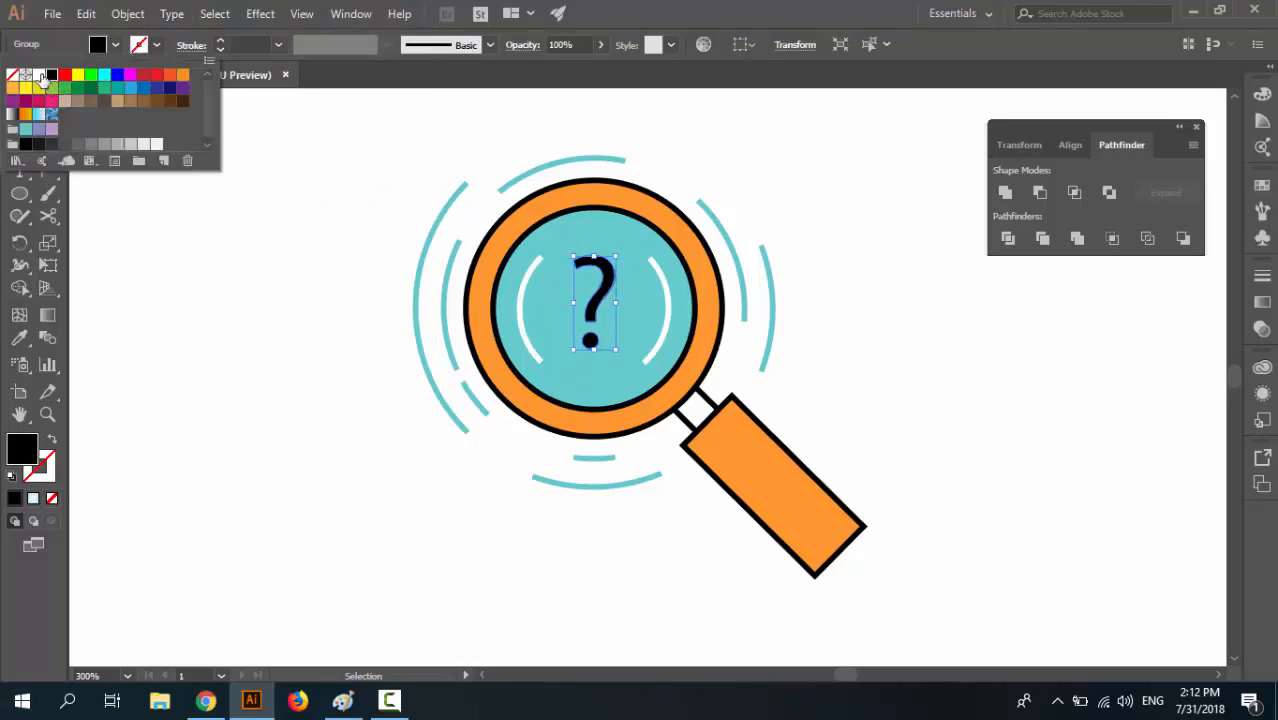
pyautogui.click(38, 75)
pyautogui.click(193, 194)
pyautogui.click(263, 407)
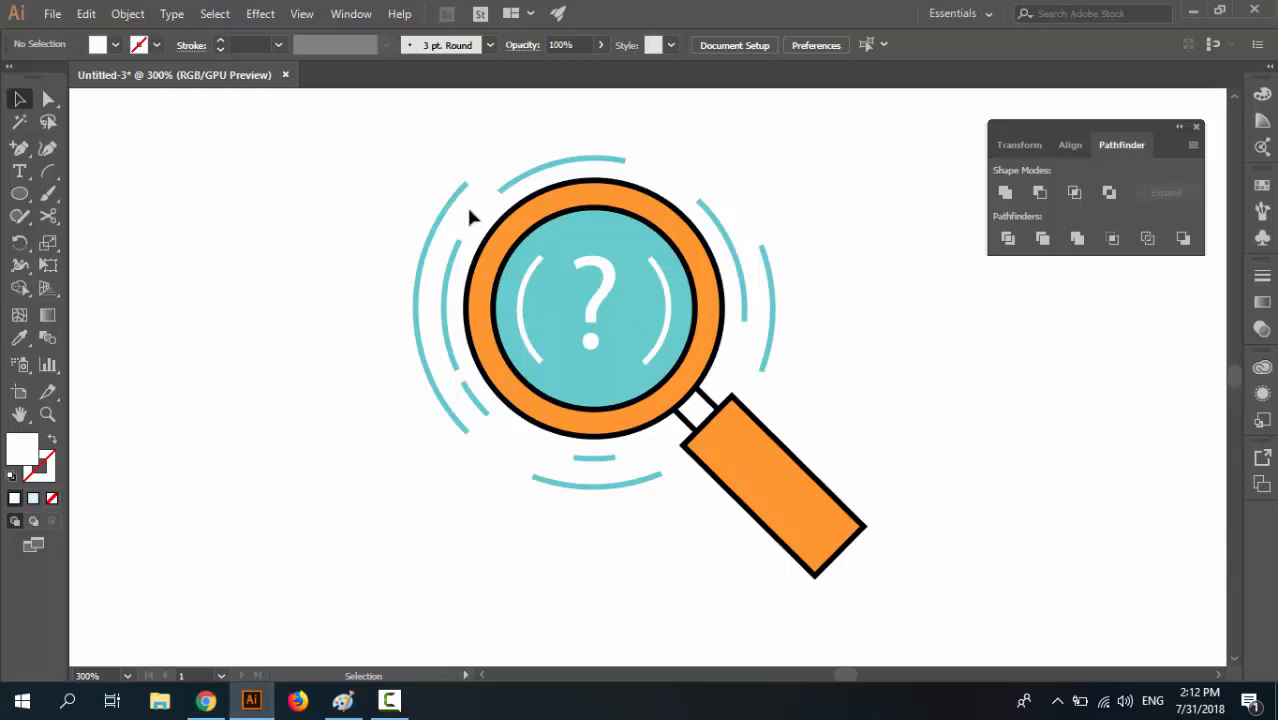
# Group the whole magnifying glass artwork, including the question mark, highlights and surrounding teal arcs
pyautogui.moveTo(360, 128); pyautogui.dragTo(944, 623)
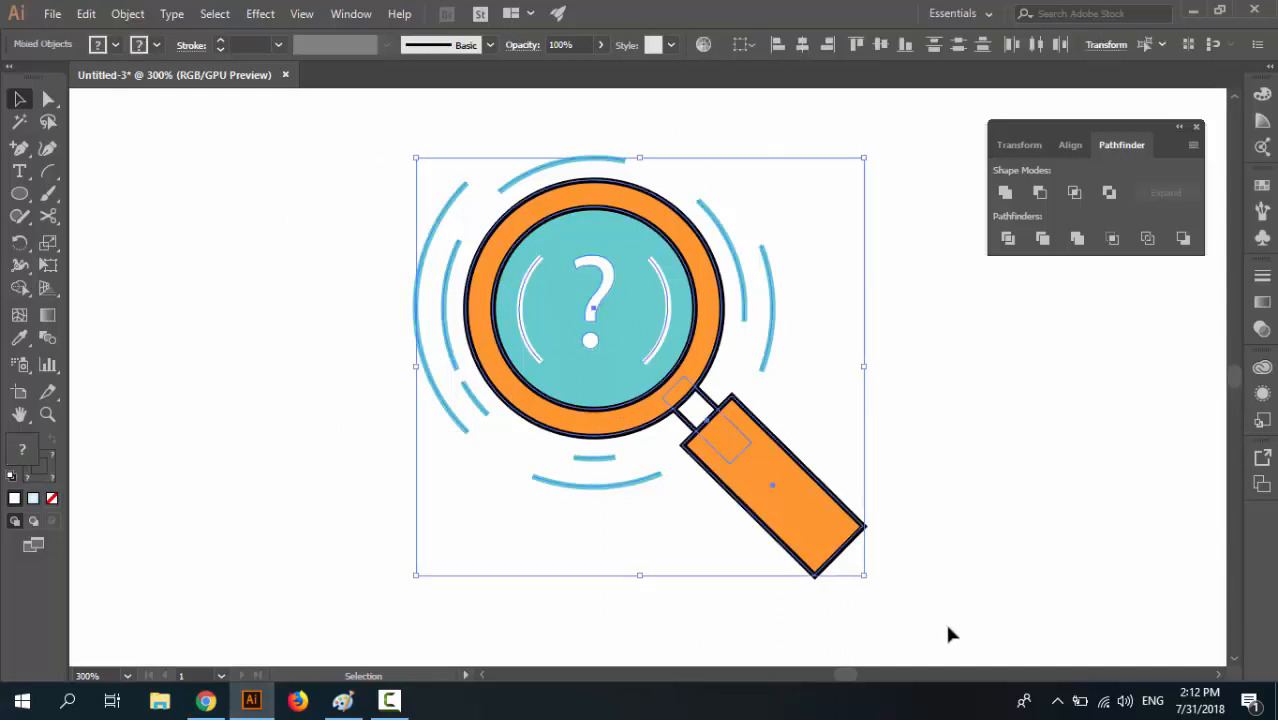
pyautogui.click(895, 412)
pyautogui.hotkey('ctrl', '-')
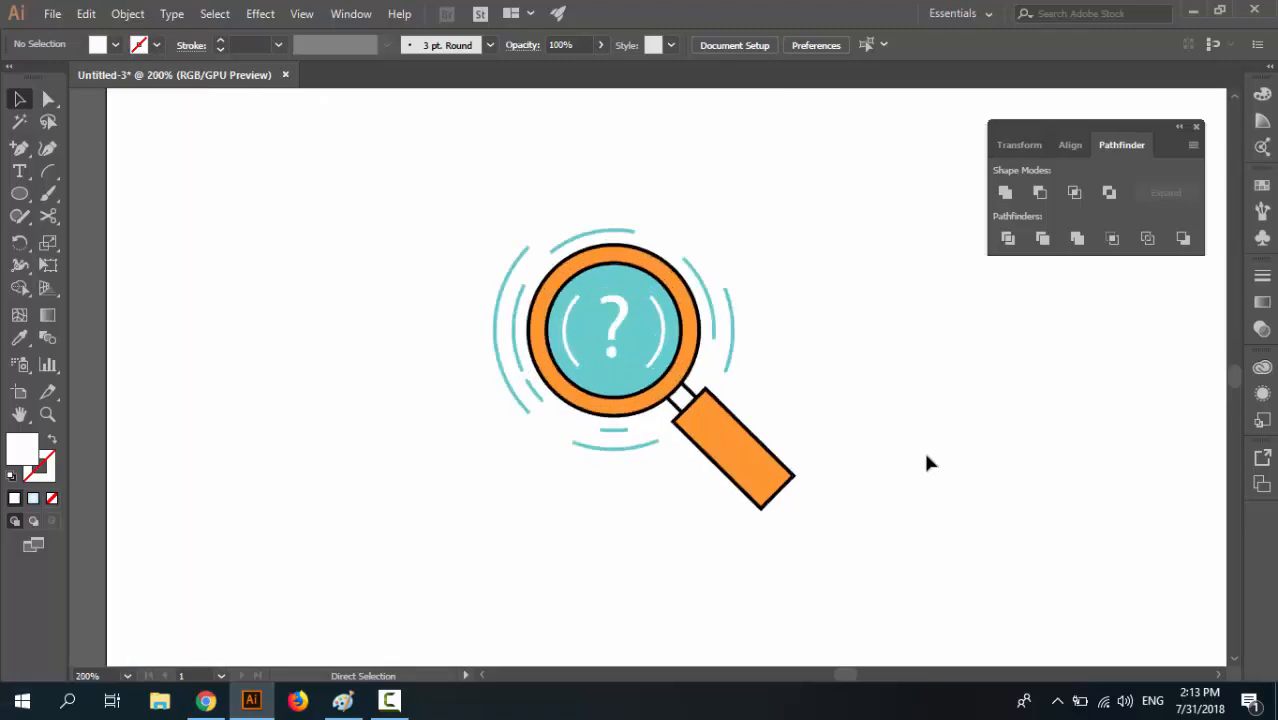
pyautogui.click(765, 483)
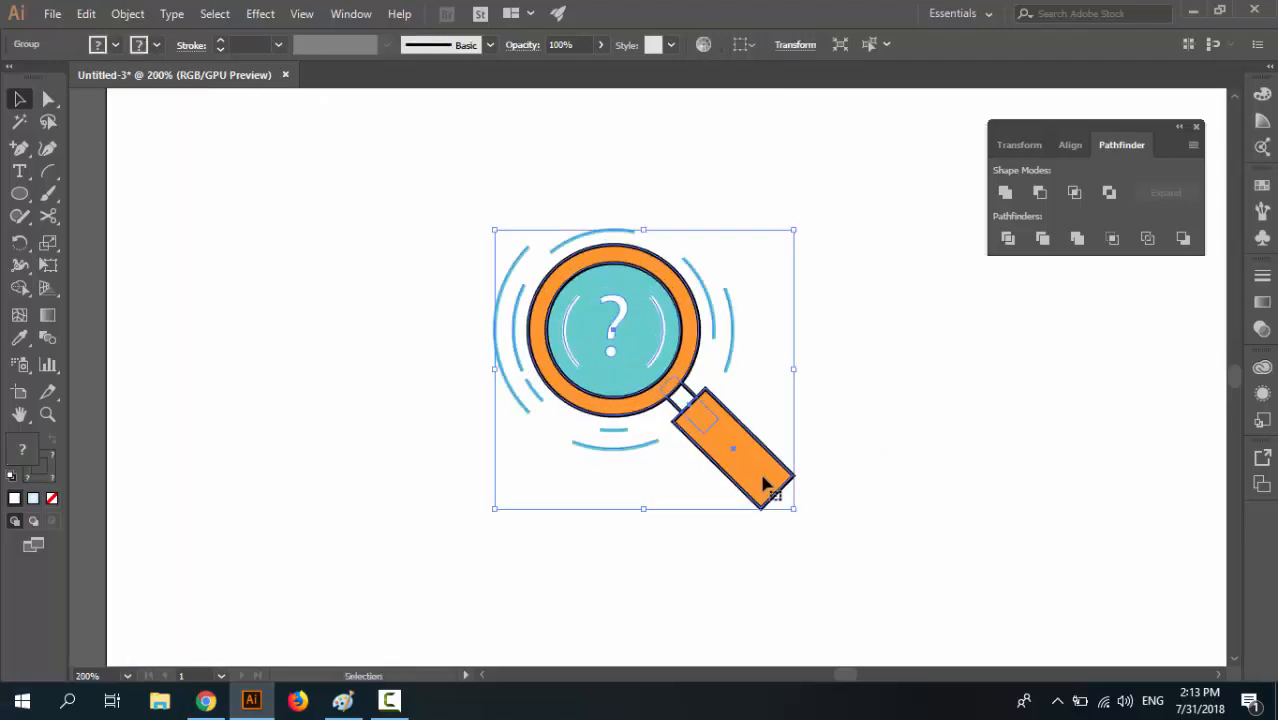
pyautogui.click(527, 523)
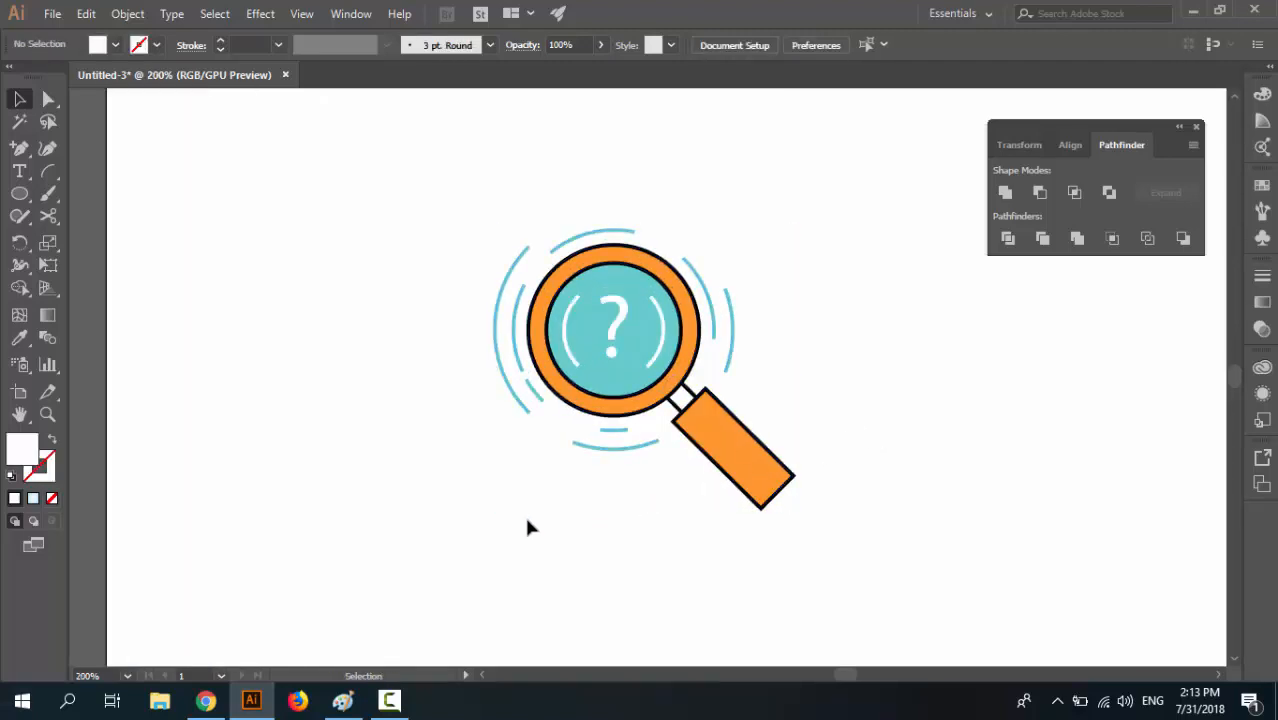
# Isolate the magnifying glass group, give all teal arcs and both white highlight arcs round stroke caps, and exit isolation mode
pyautogui.hotkey('ctrl', '+')
pyautogui.doubleClick(518, 308)
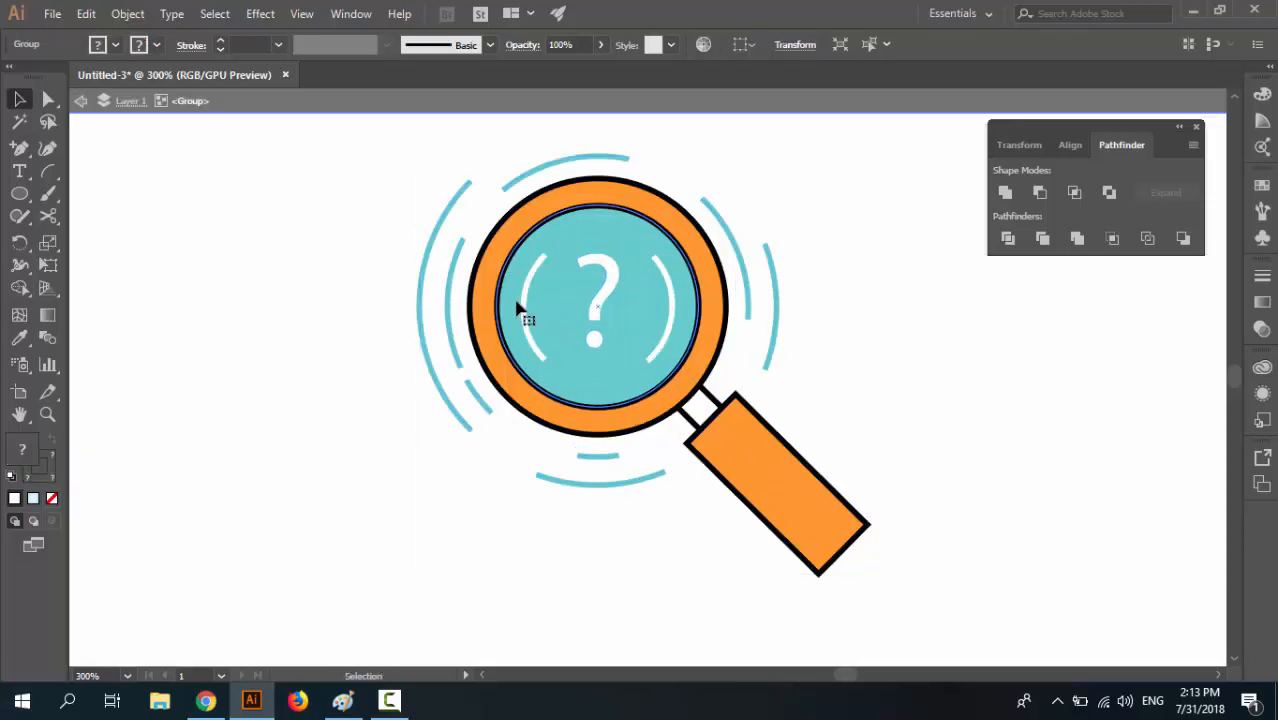
pyautogui.click(452, 205)
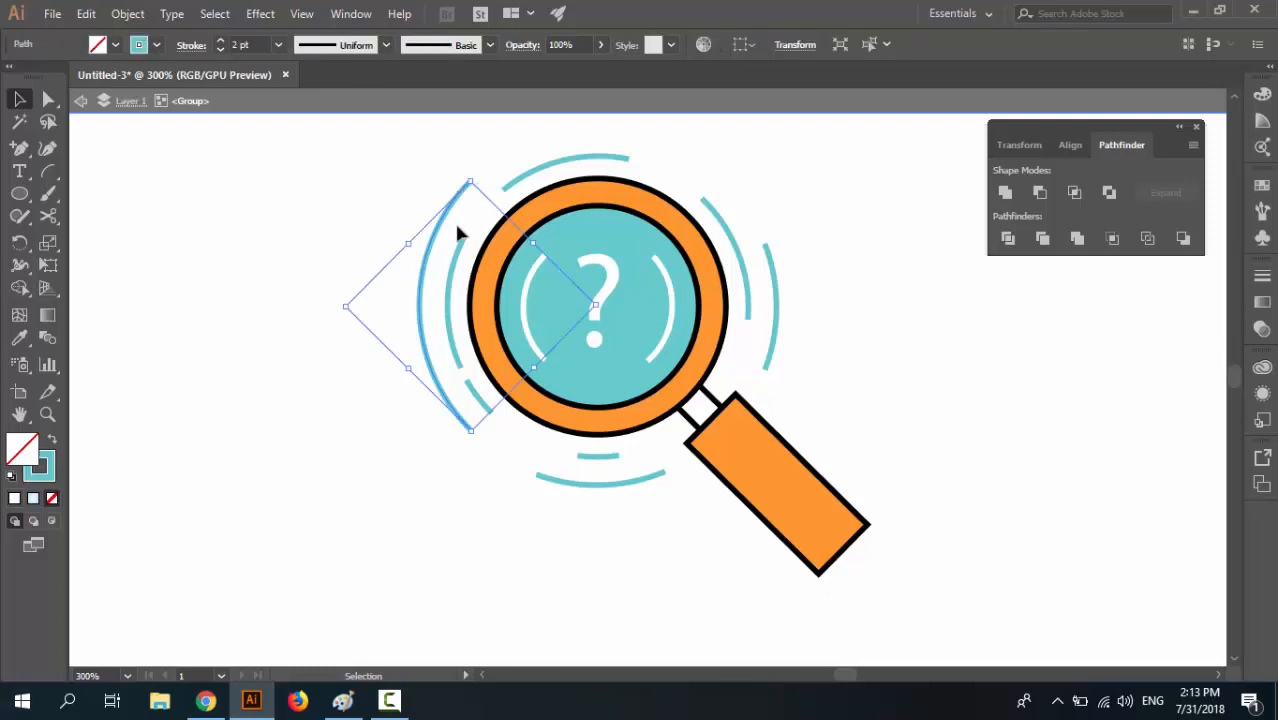
pyautogui.keyDown('shift'); pyautogui.click(458, 248); pyautogui.keyUp('shift')
pyautogui.keyDown('shift'); pyautogui.click(533, 181); pyautogui.keyUp('shift')
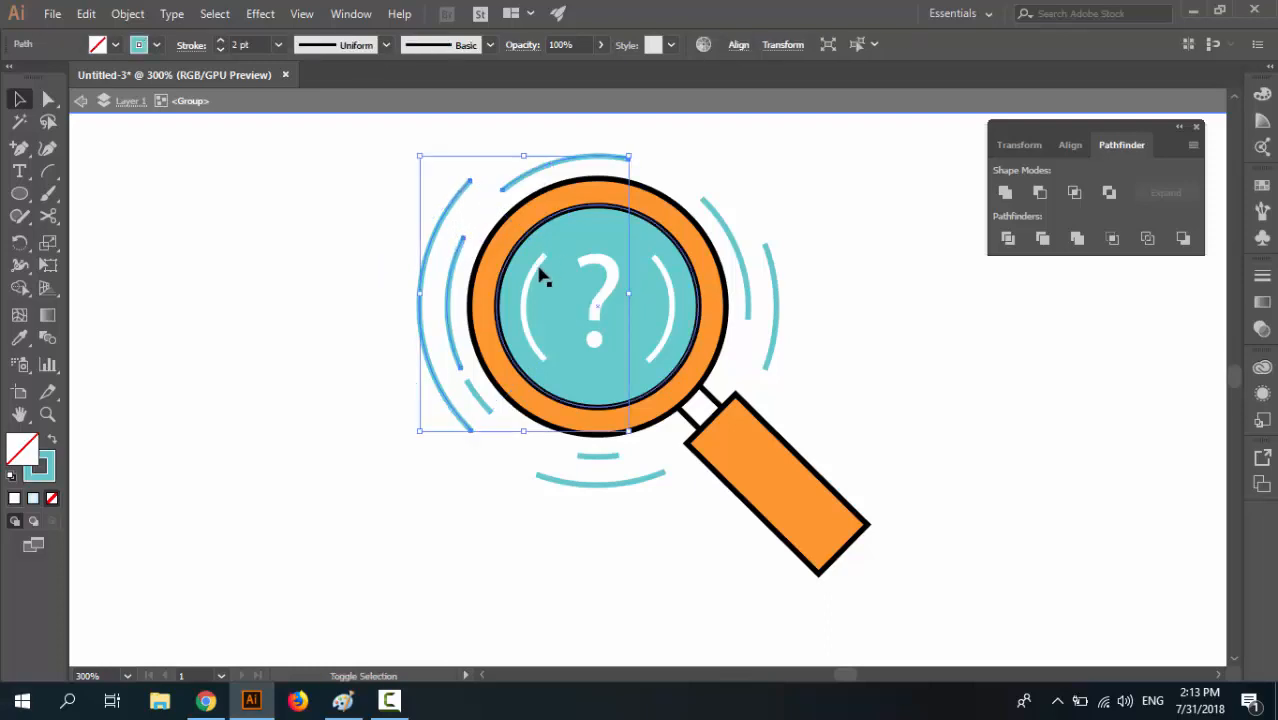
pyautogui.keyDown('shift'); pyautogui.click(537, 263); pyautogui.keyUp('shift')
pyautogui.keyDown('shift'); pyautogui.click(487, 408); pyautogui.keyUp('shift')
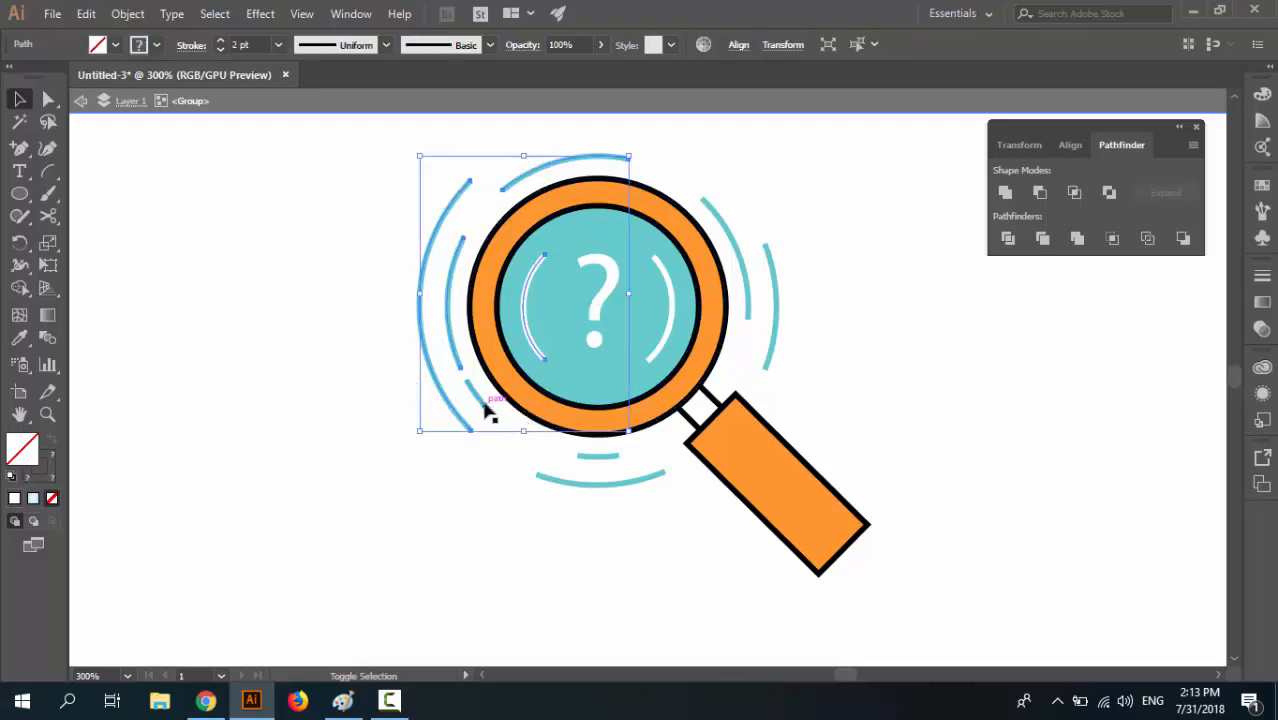
pyautogui.keyDown('shift'); pyautogui.click(598, 457); pyautogui.keyUp('shift')
pyautogui.keyDown('shift'); pyautogui.click(600, 486); pyautogui.keyUp('shift')
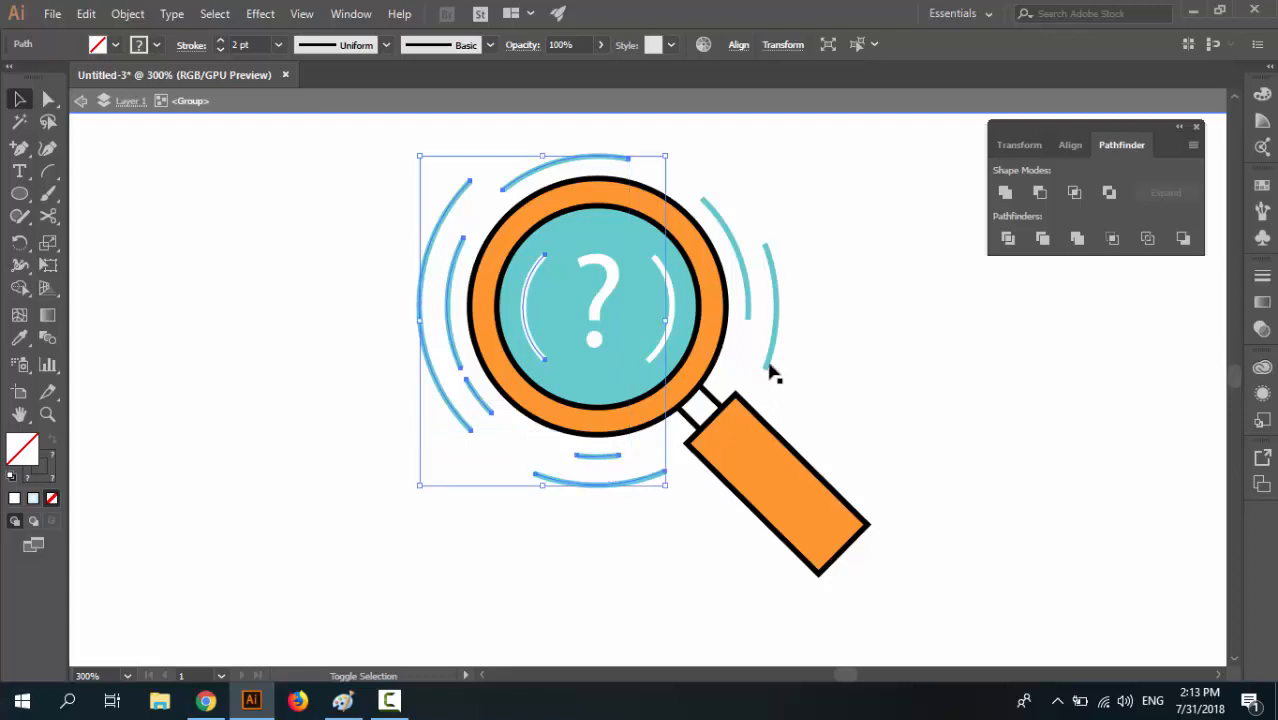
pyautogui.keyDown('shift'); pyautogui.click(774, 356); pyautogui.keyUp('shift')
pyautogui.keyDown('shift'); pyautogui.click(746, 285); pyautogui.keyUp('shift')
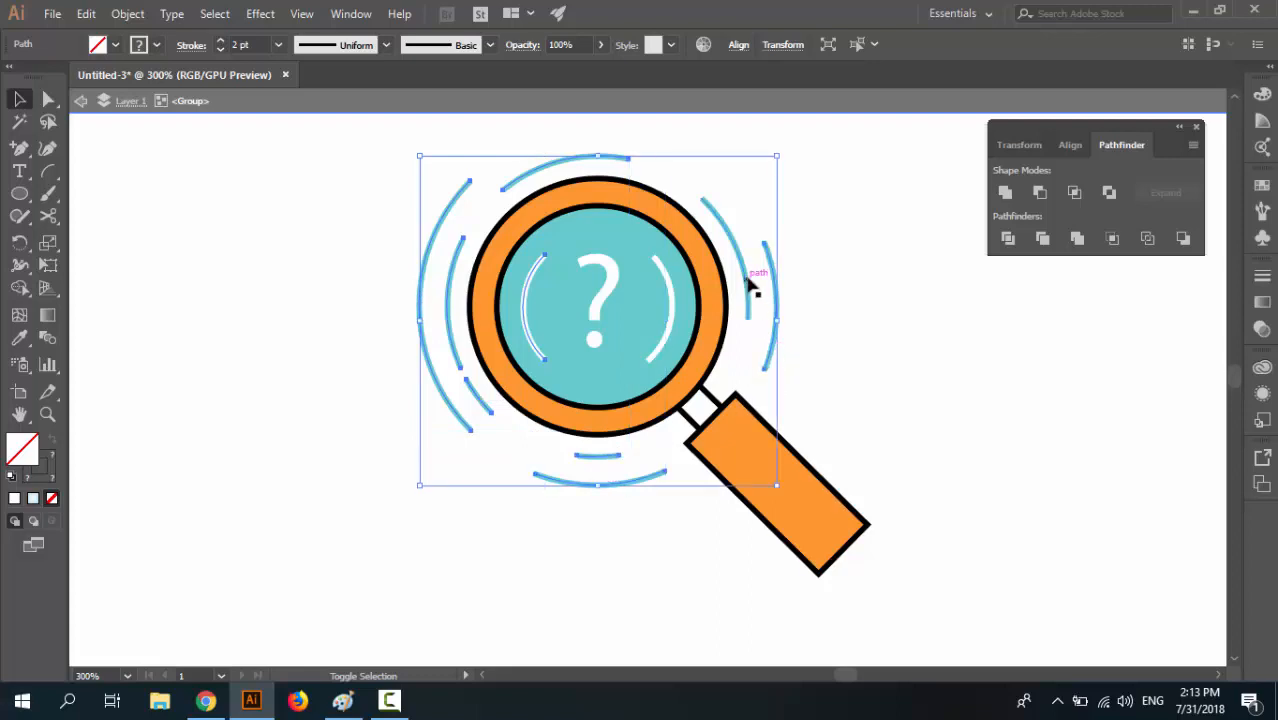
pyautogui.keyDown('shift'); pyautogui.click(672, 287); pyautogui.keyUp('shift')
pyautogui.click(192, 46)
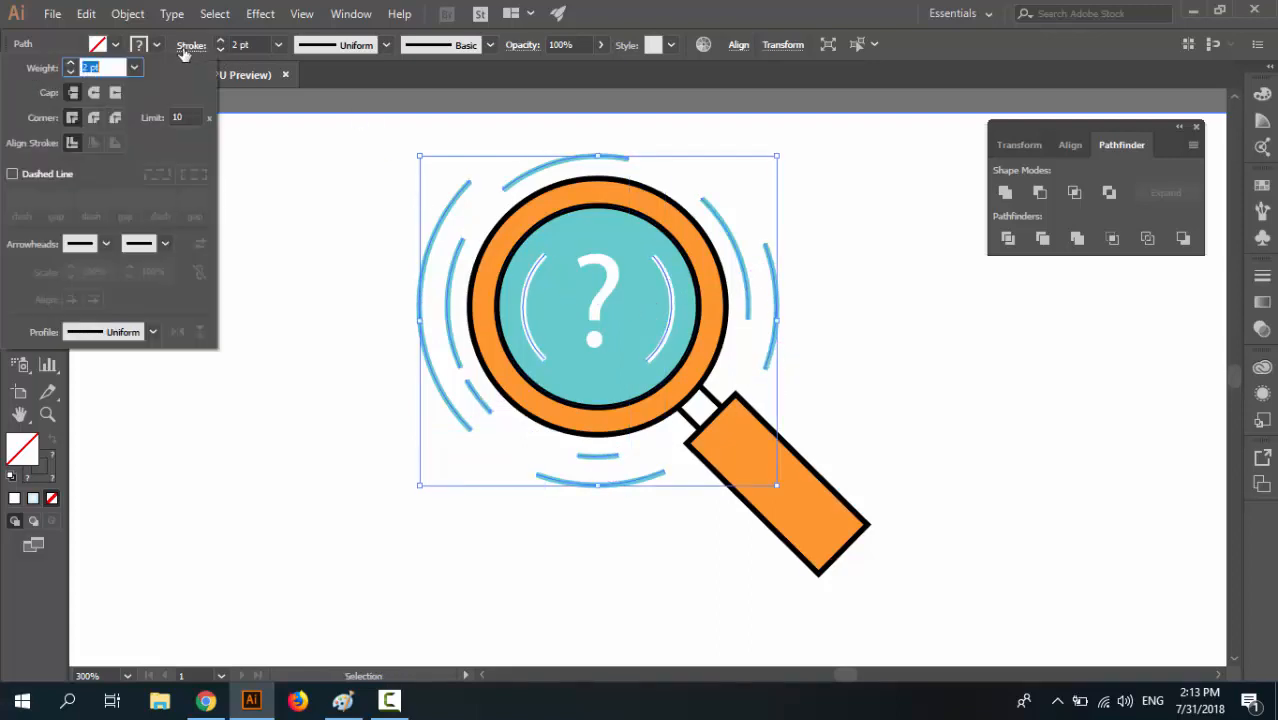
pyautogui.click(92, 93)
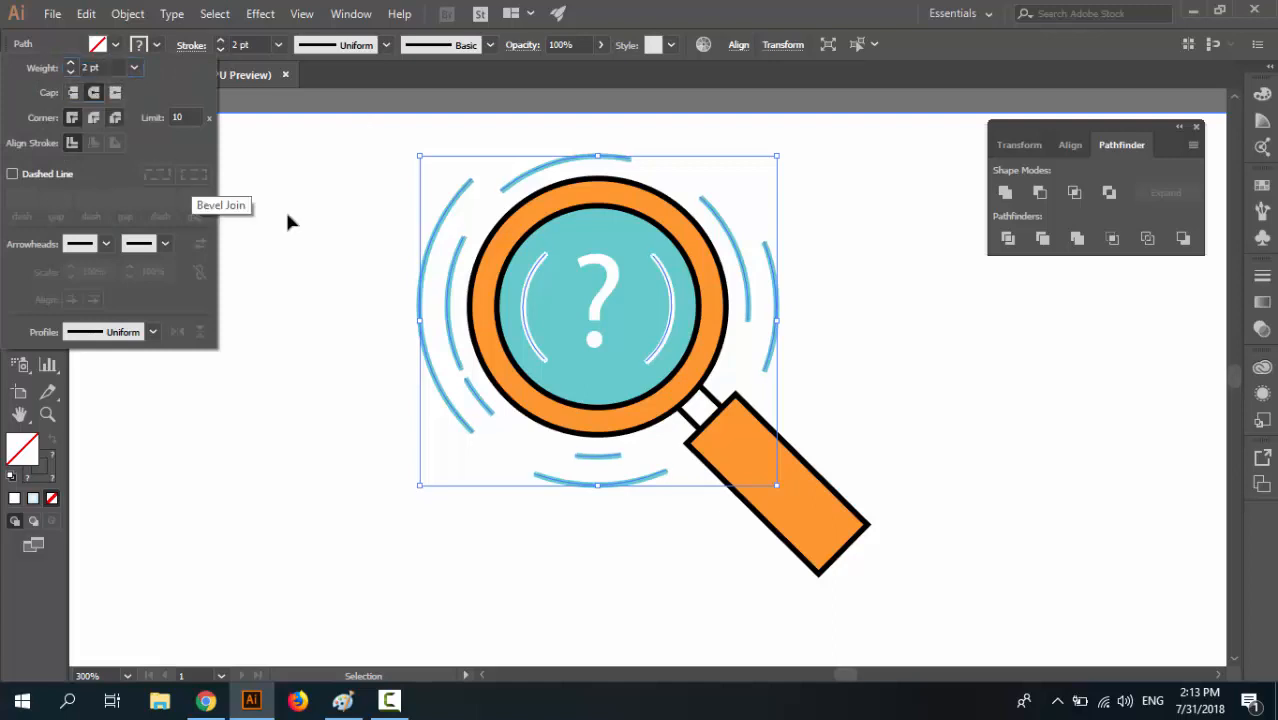
pyautogui.click(323, 337)
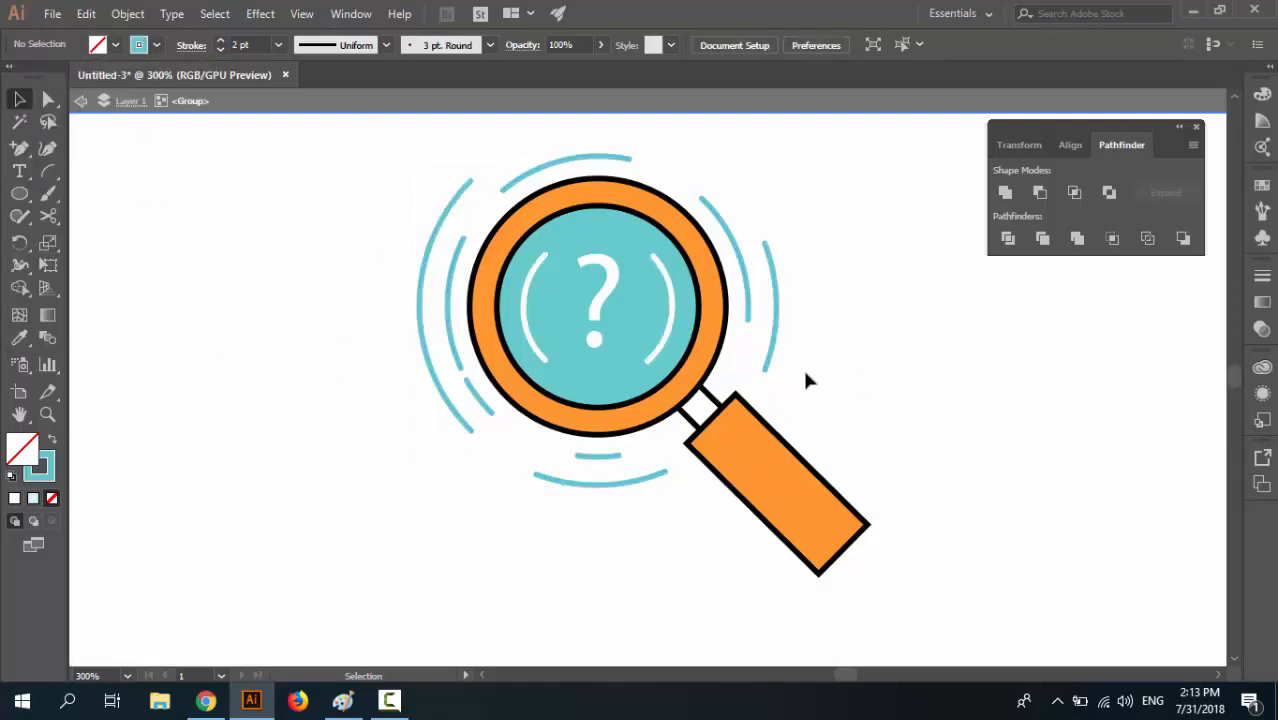
pyautogui.doubleClick(263, 114)
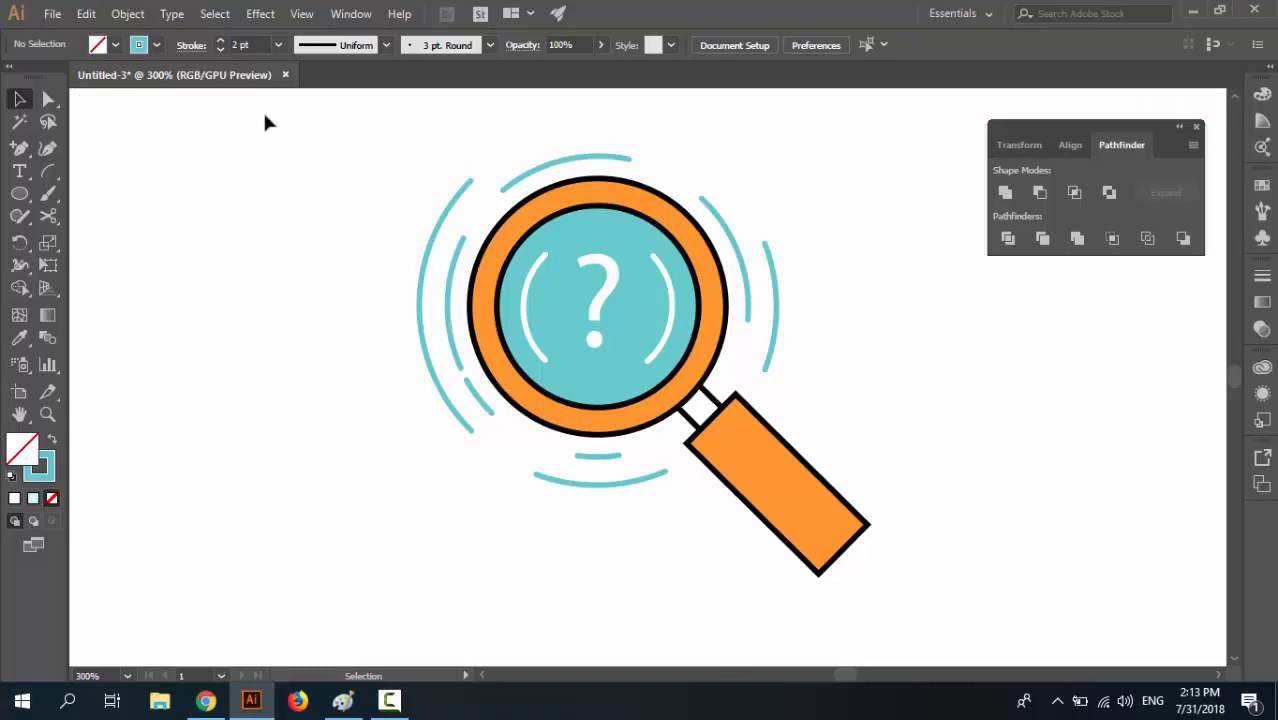
pyautogui.hotkey('ctrl', '-')
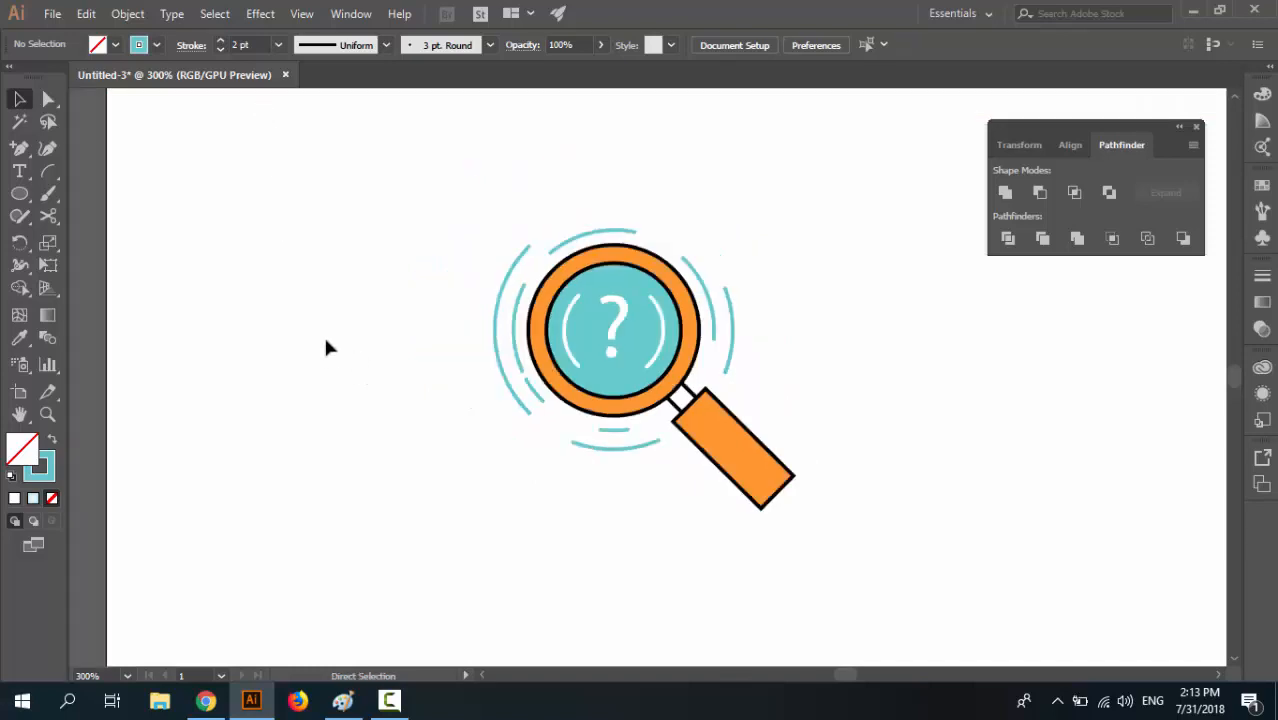
pyautogui.hotkey('ctrl', '-')
pyautogui.hotkey('ctrl', '-')
pyautogui.hotkey('ctrl', '=')
pyautogui.hotkey('ctrl', '=')
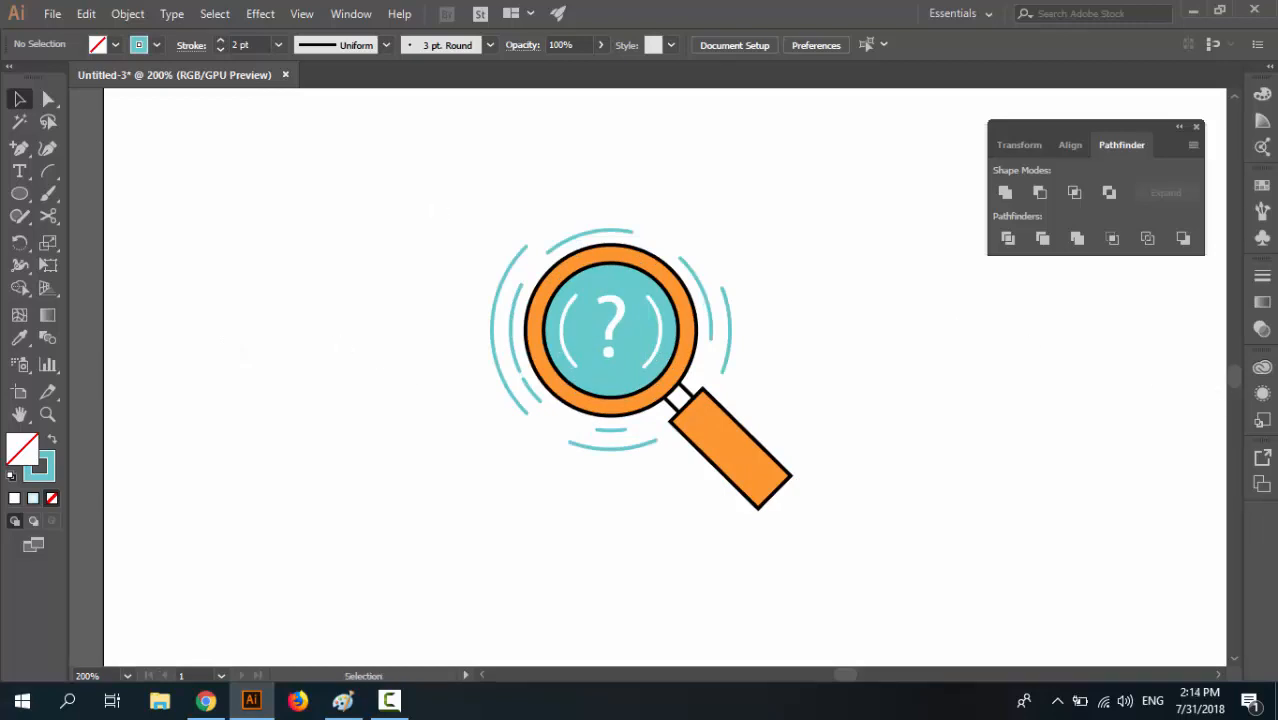
# Show the document's layer list beneath the Pathfinder options and open Layer 1's name for editing
pyautogui.press('F7')
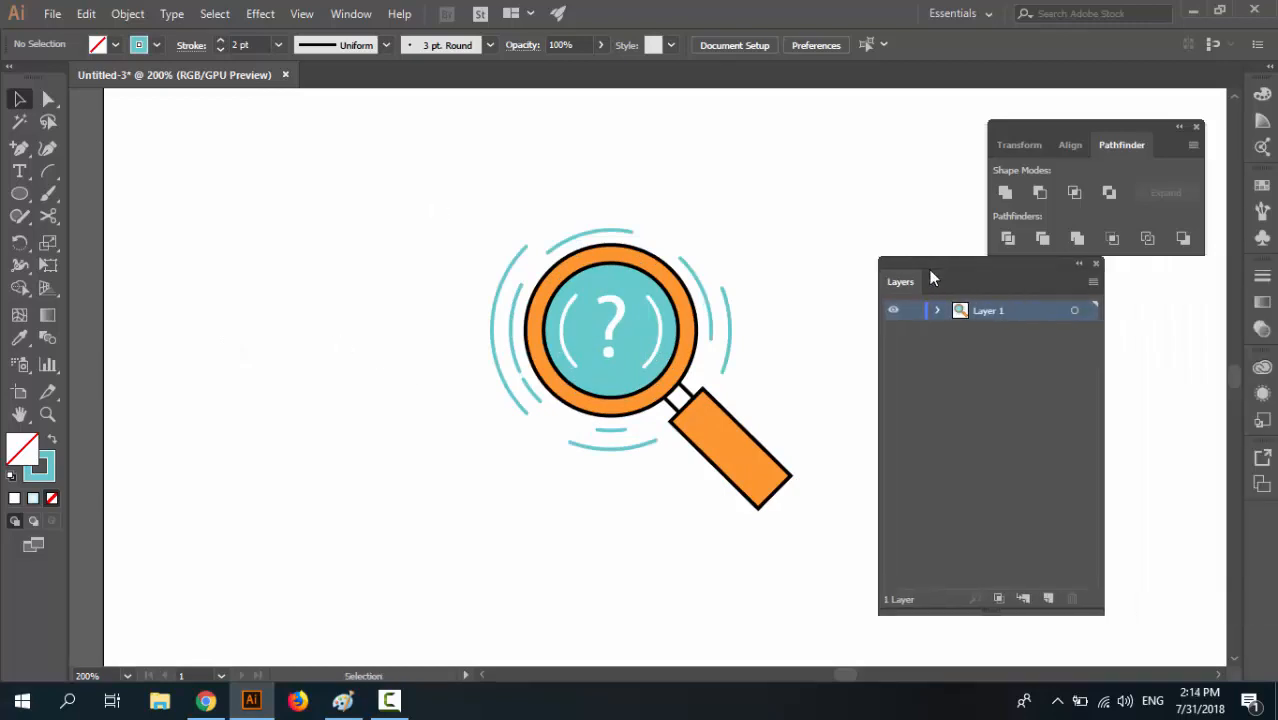
pyautogui.moveTo(930, 277); pyautogui.dragTo(1044, 297)
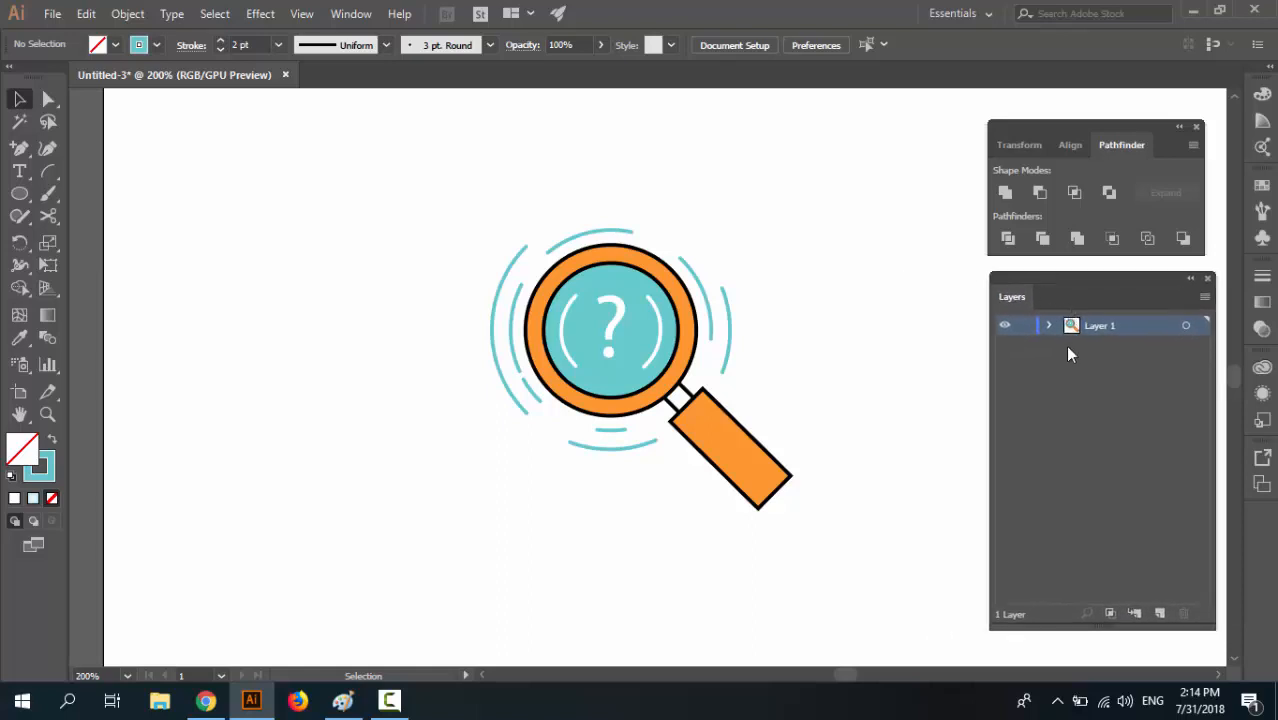
pyautogui.doubleClick(1100, 327)
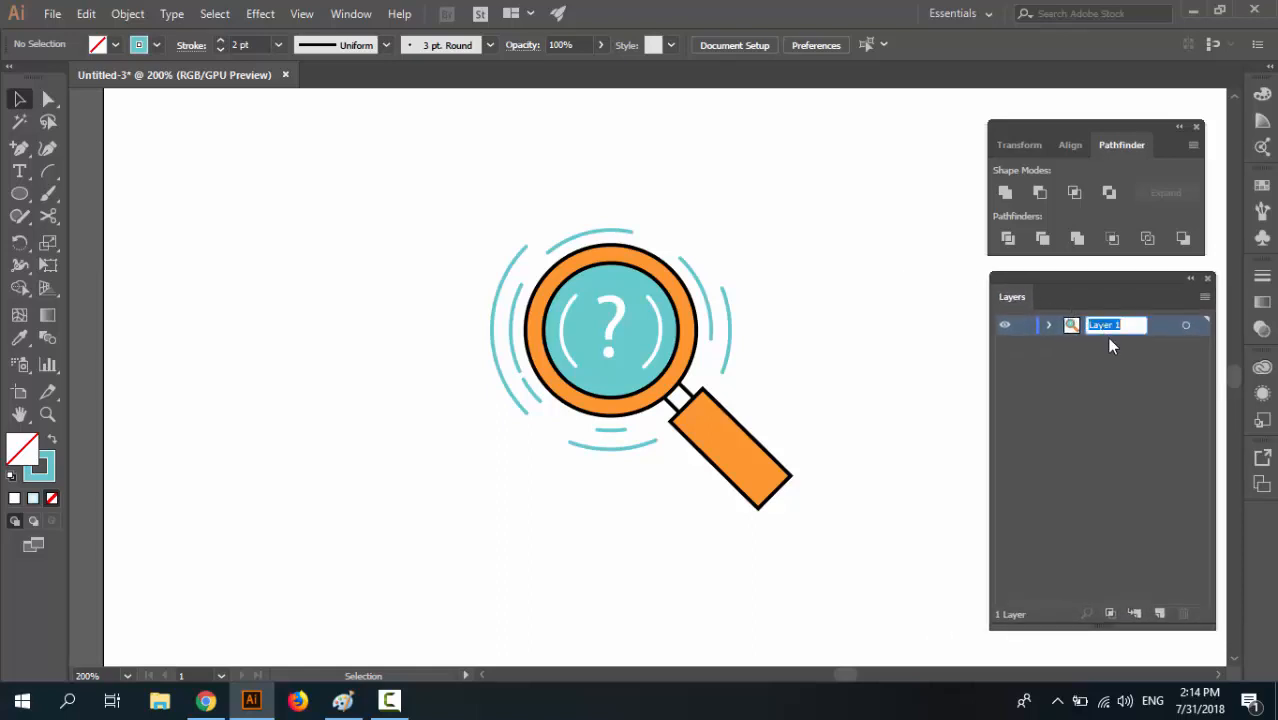